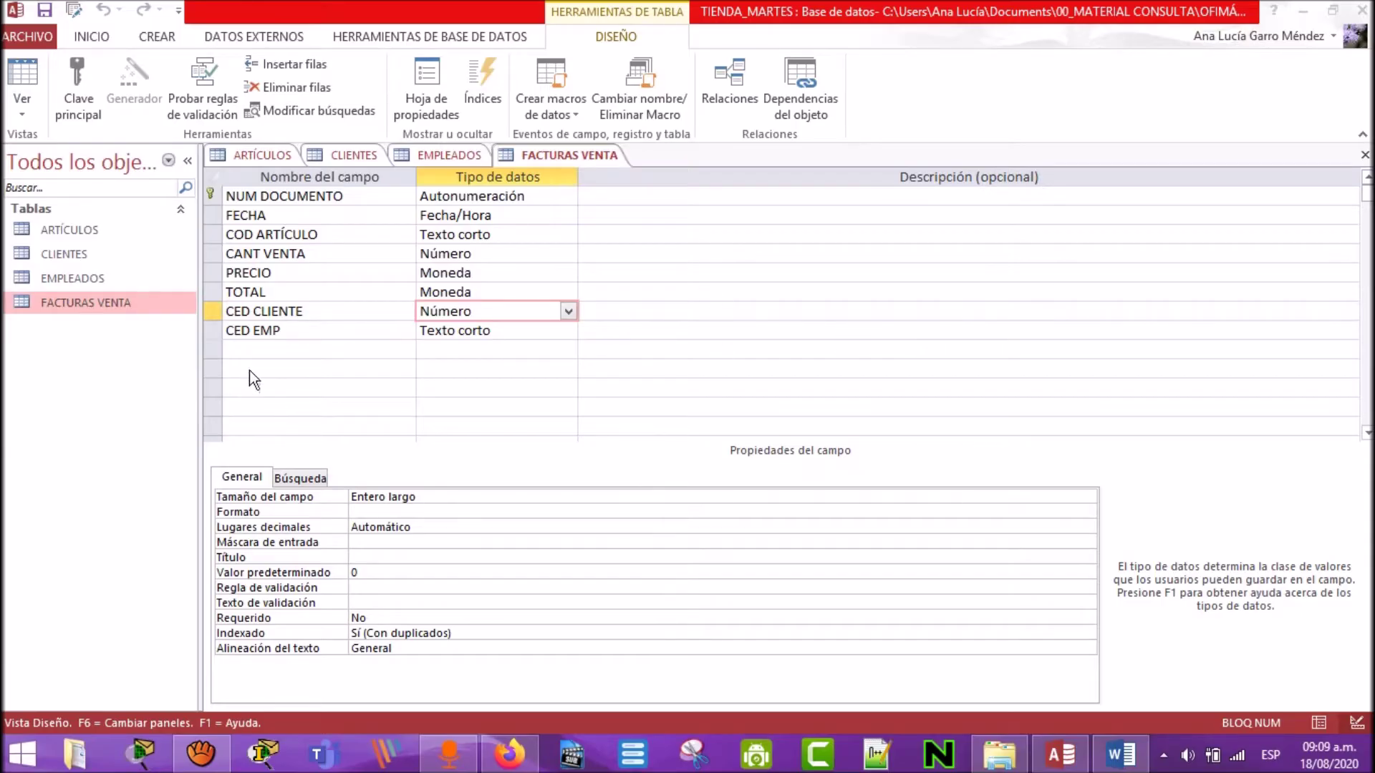
left_click(265, 351)
left_click(438, 352)
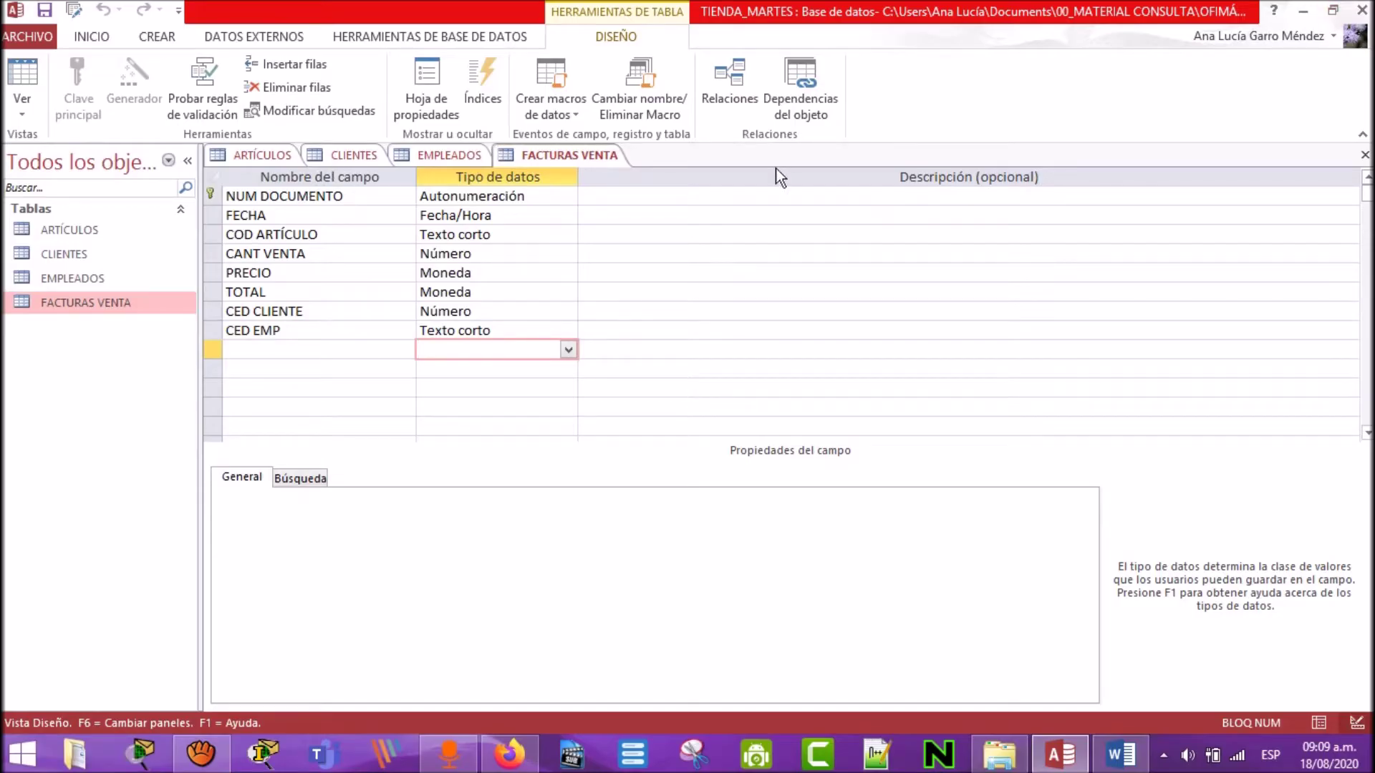
left_click(308, 88)
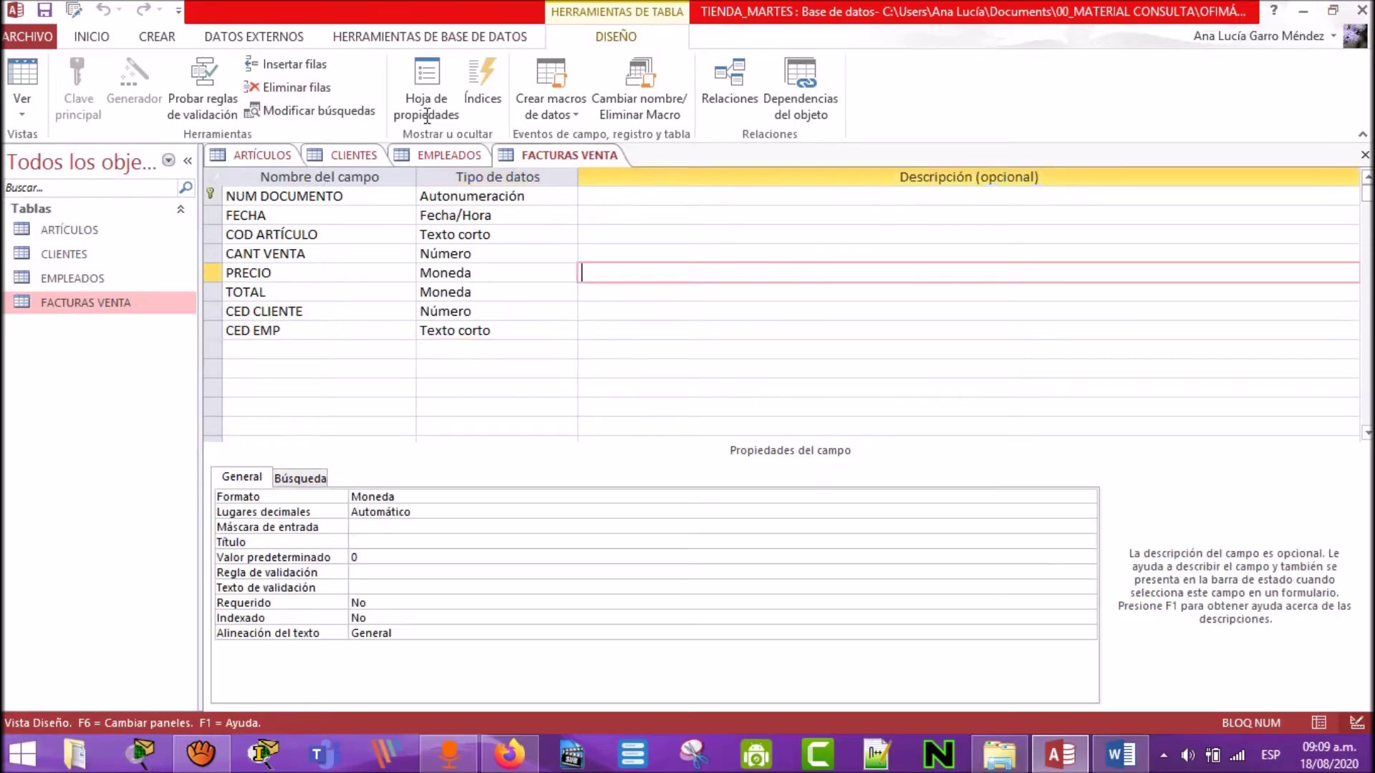
Step: Open the database's relationships diagram
left_click(384, 38)
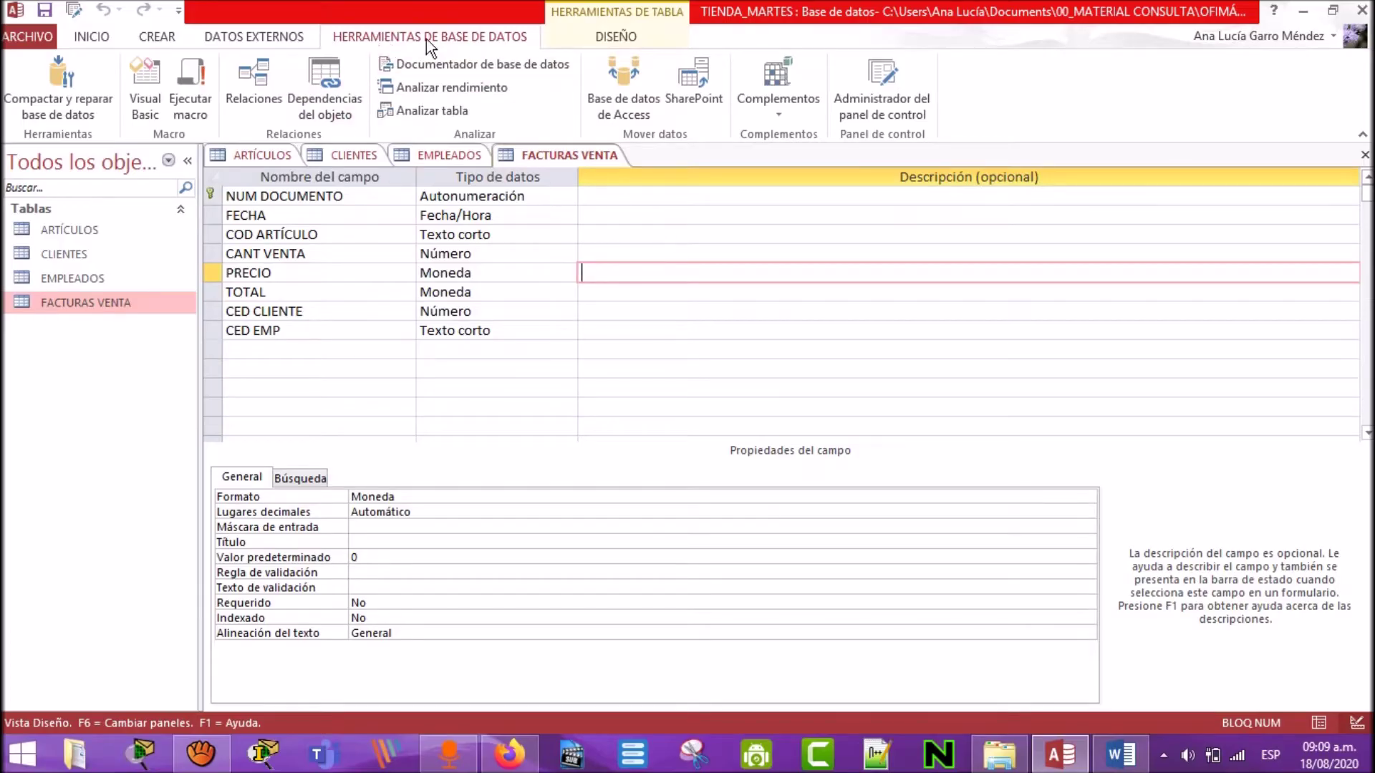
left_click(253, 86)
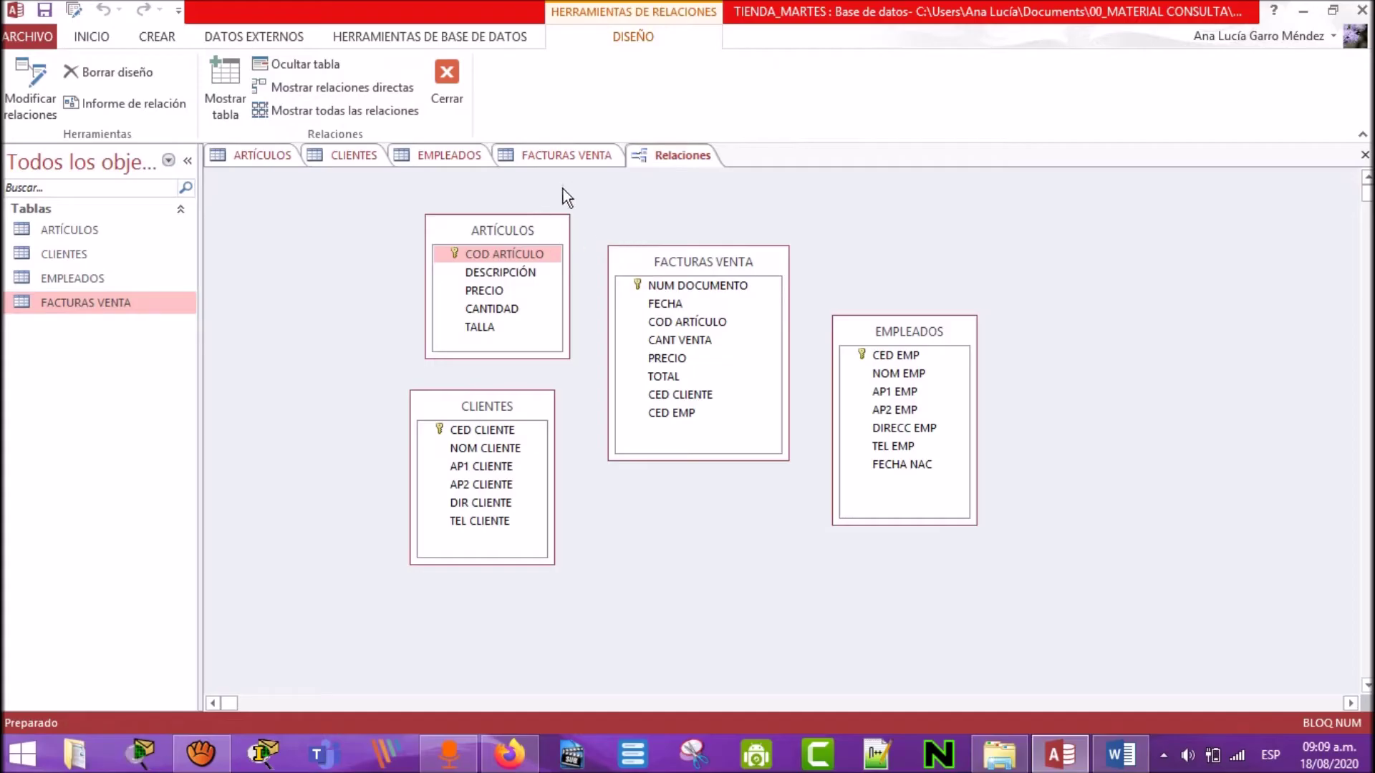
Step: Try to relate ARTÍCULOS to FACTURAS VENTA through COD ARTÍCULO with referential integrity enforced
left_click(513, 253)
left_click_drag(514, 251, 554, 258)
left_click_drag(554, 258, 699, 324)
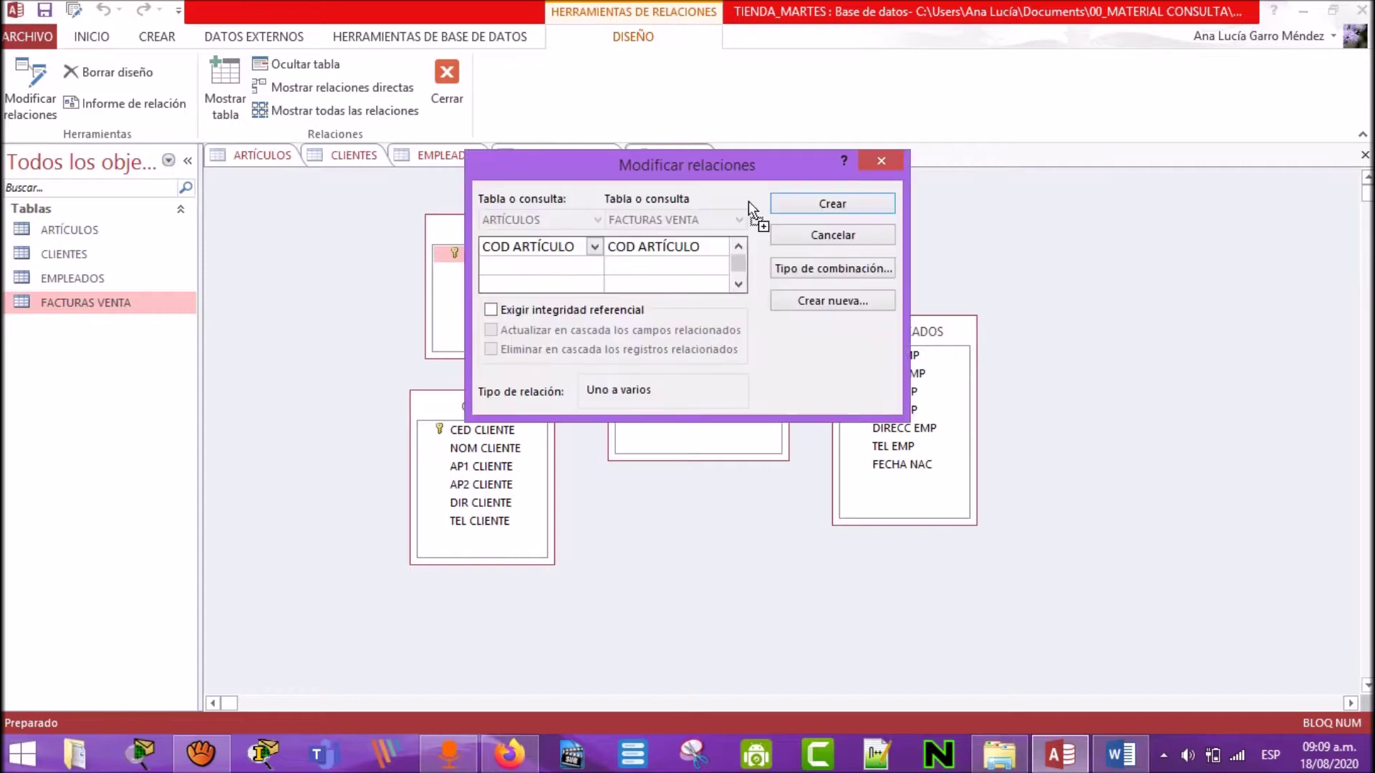
left_click_drag(755, 169, 1103, 249)
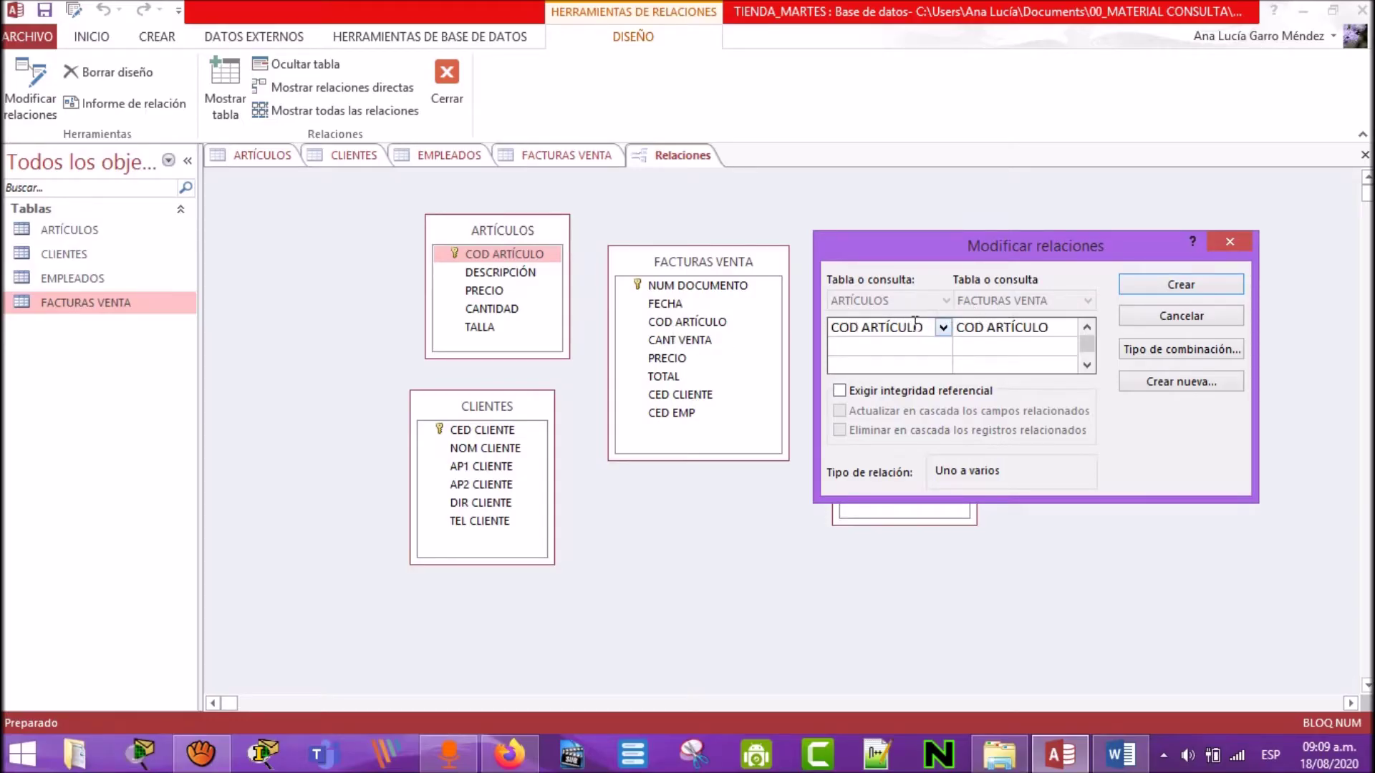
left_click(841, 392)
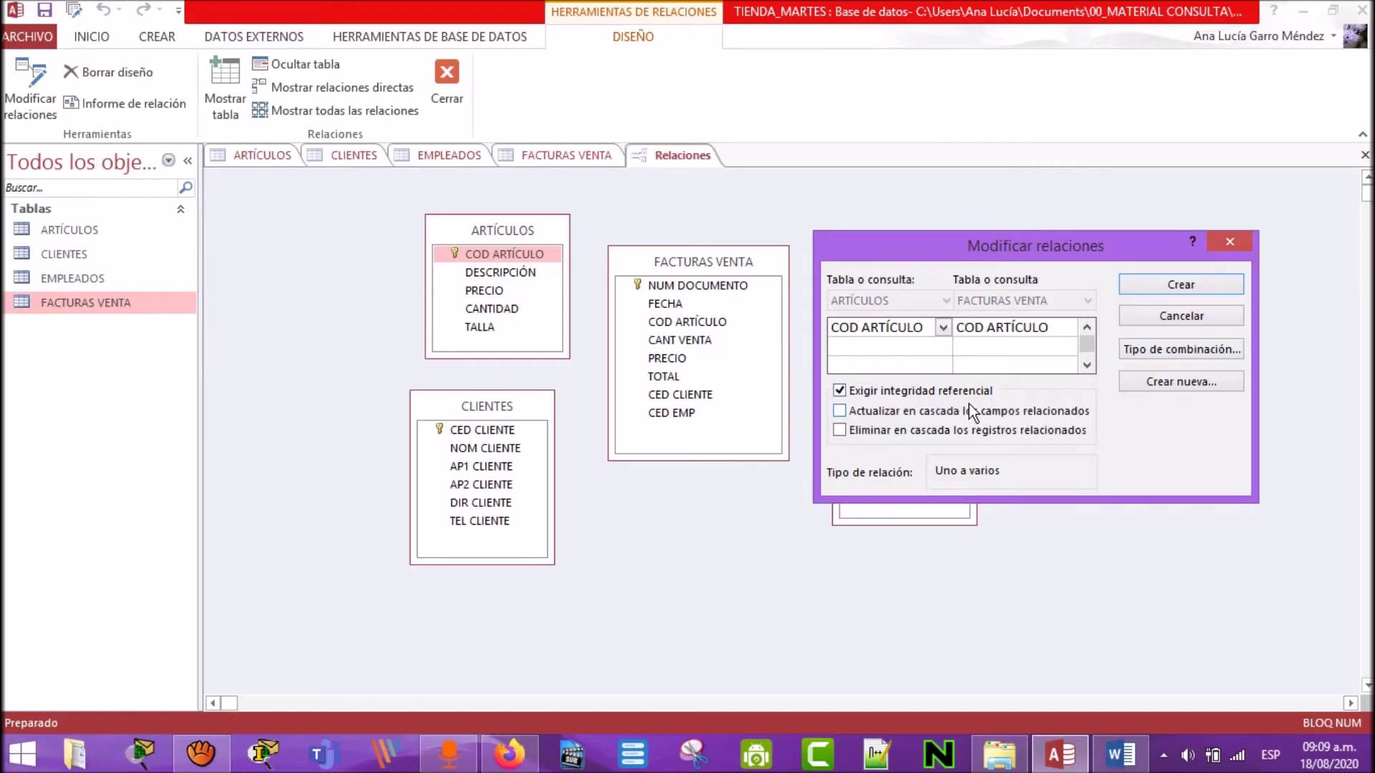
left_click(1209, 295)
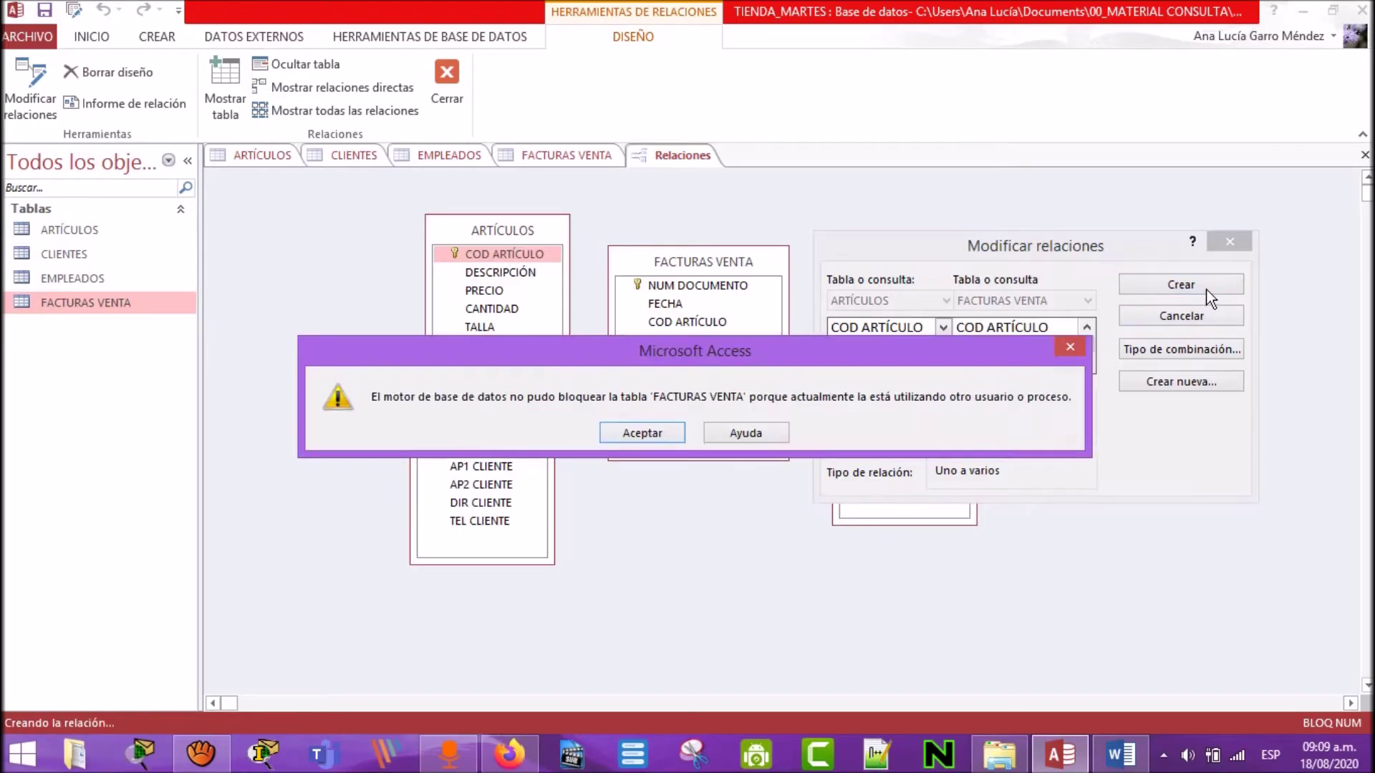
left_click_drag(936, 350, 969, 402)
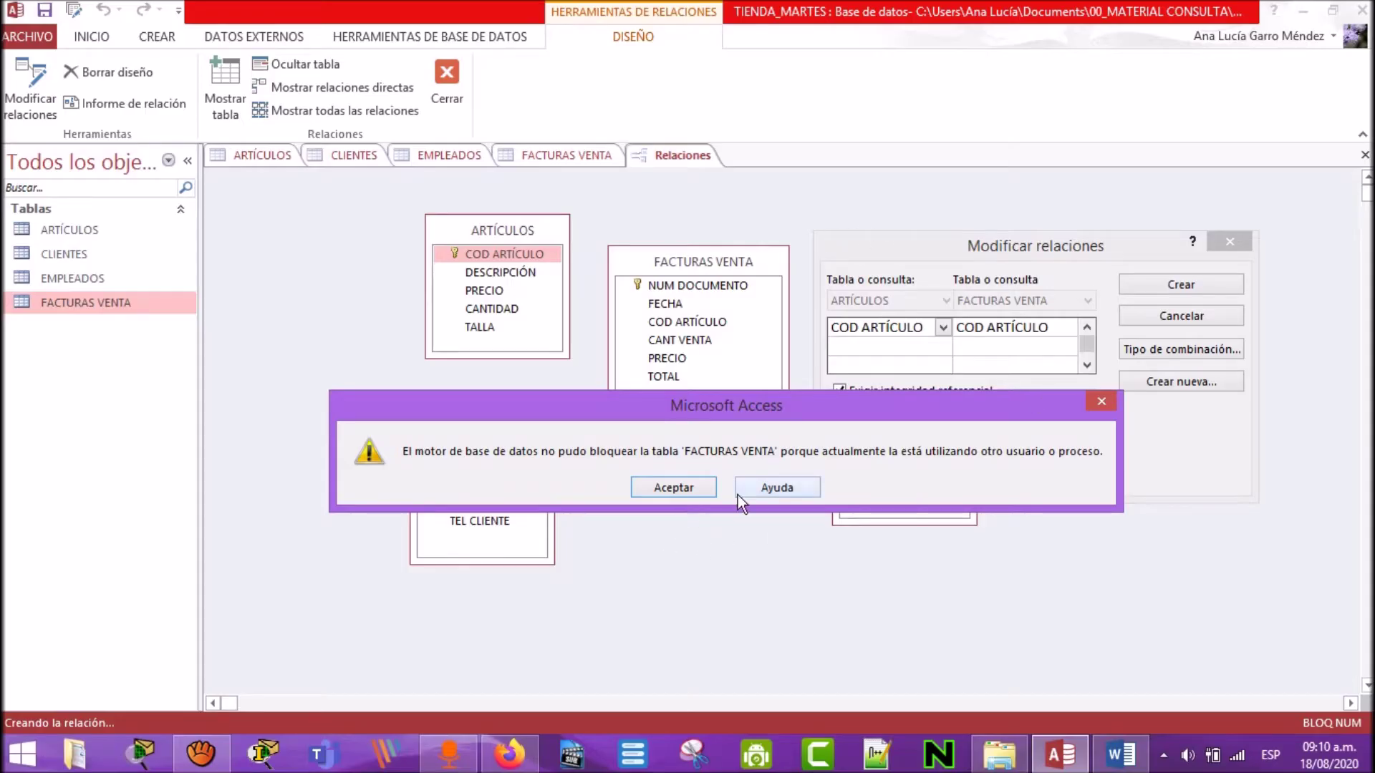
left_click(682, 492)
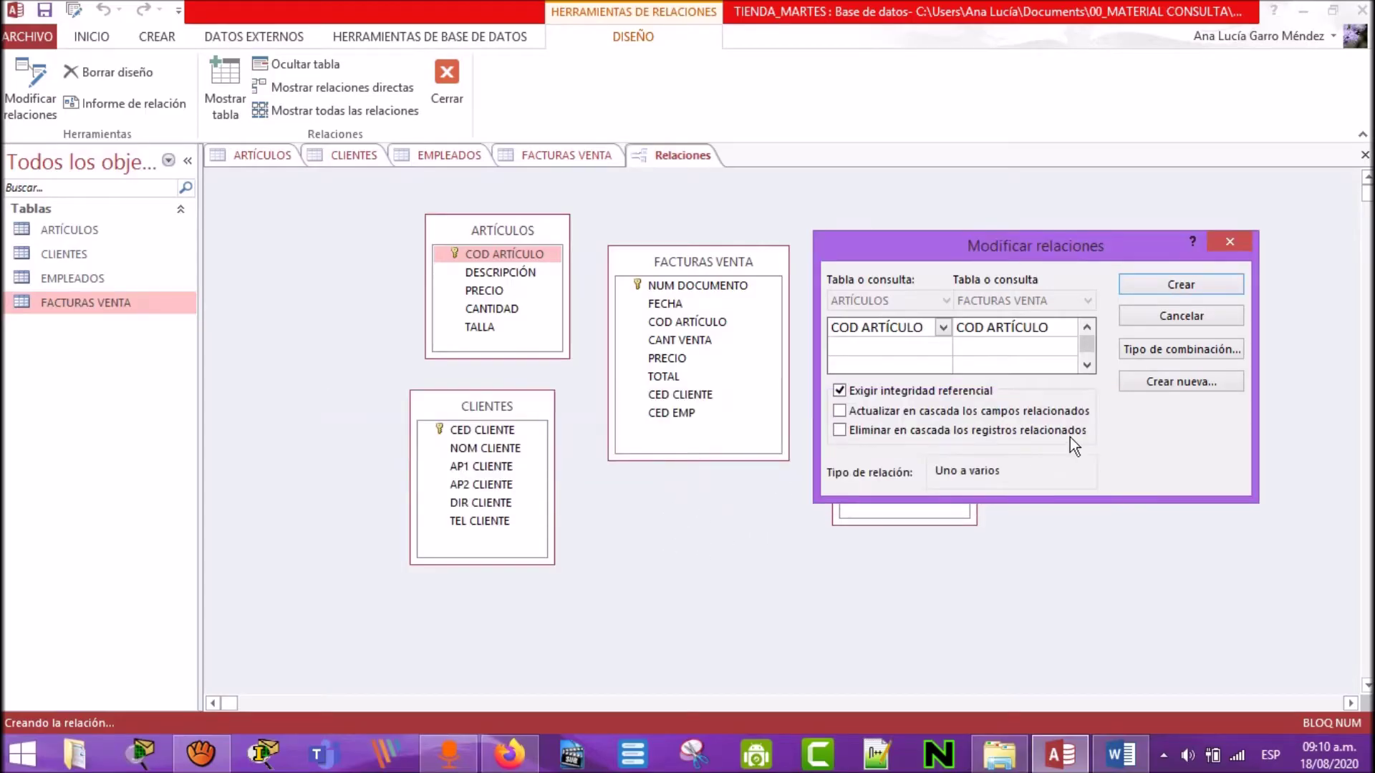
left_click(1198, 322)
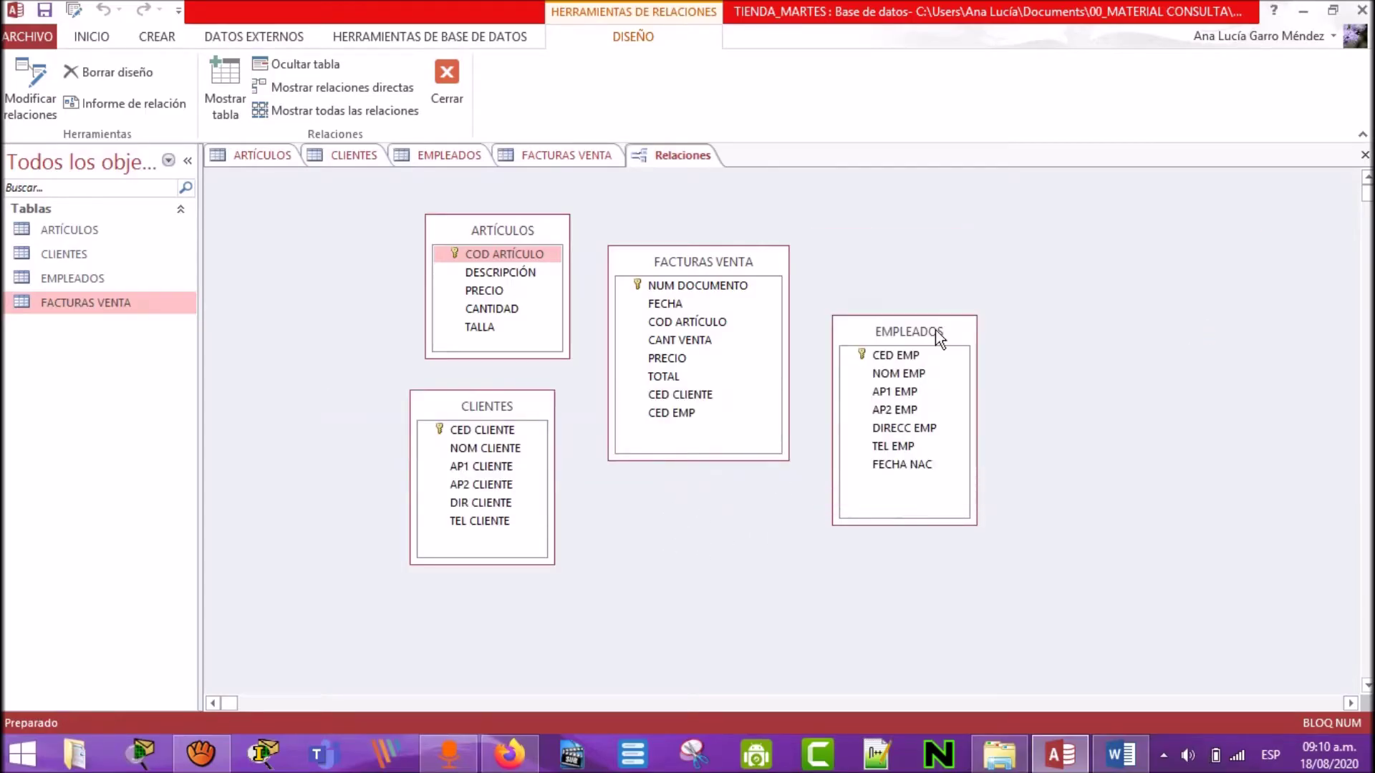
Step: Close the open FACTURAS VENTA, EMPLEADOS, CLIENTES and ARTÍCULOS tables, leaving only the relationships diagram open
left_click(552, 158)
left_click(1365, 154)
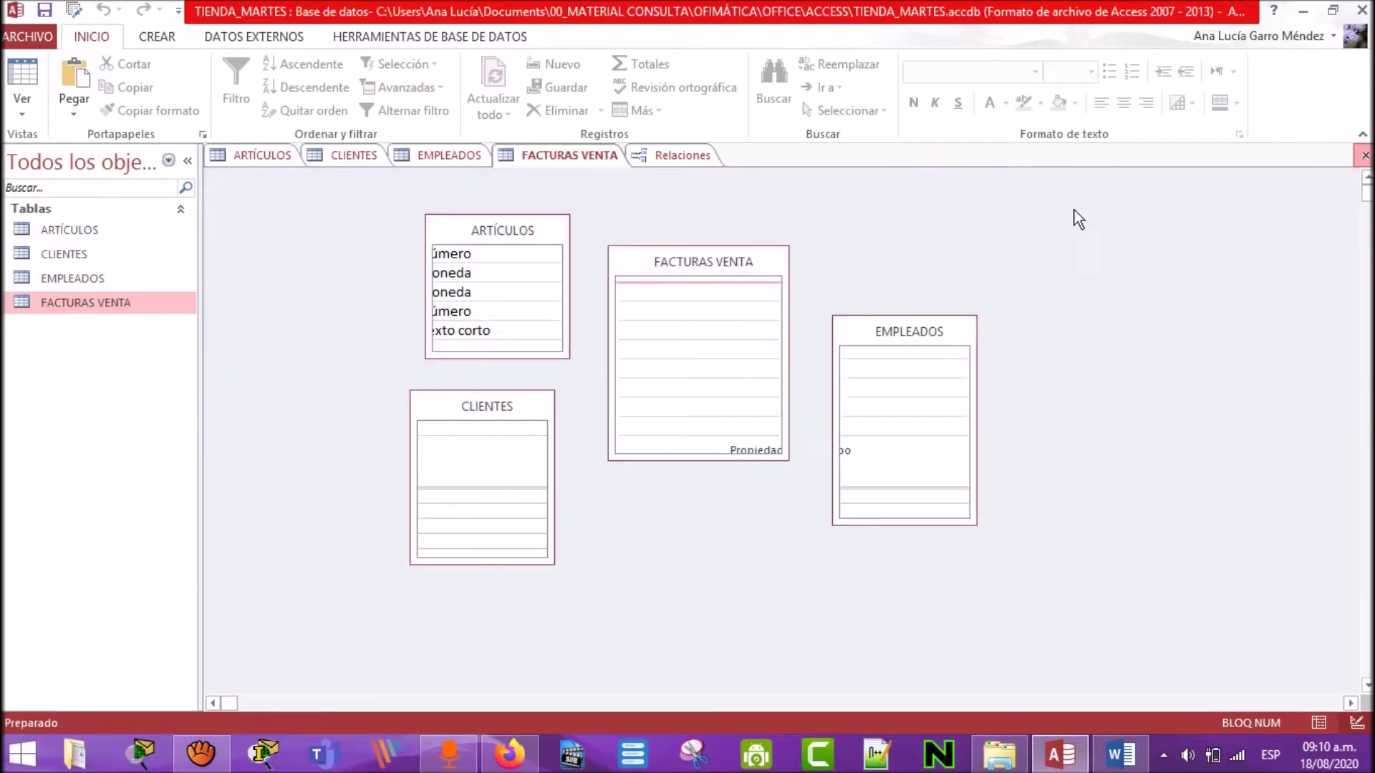
left_click(458, 159)
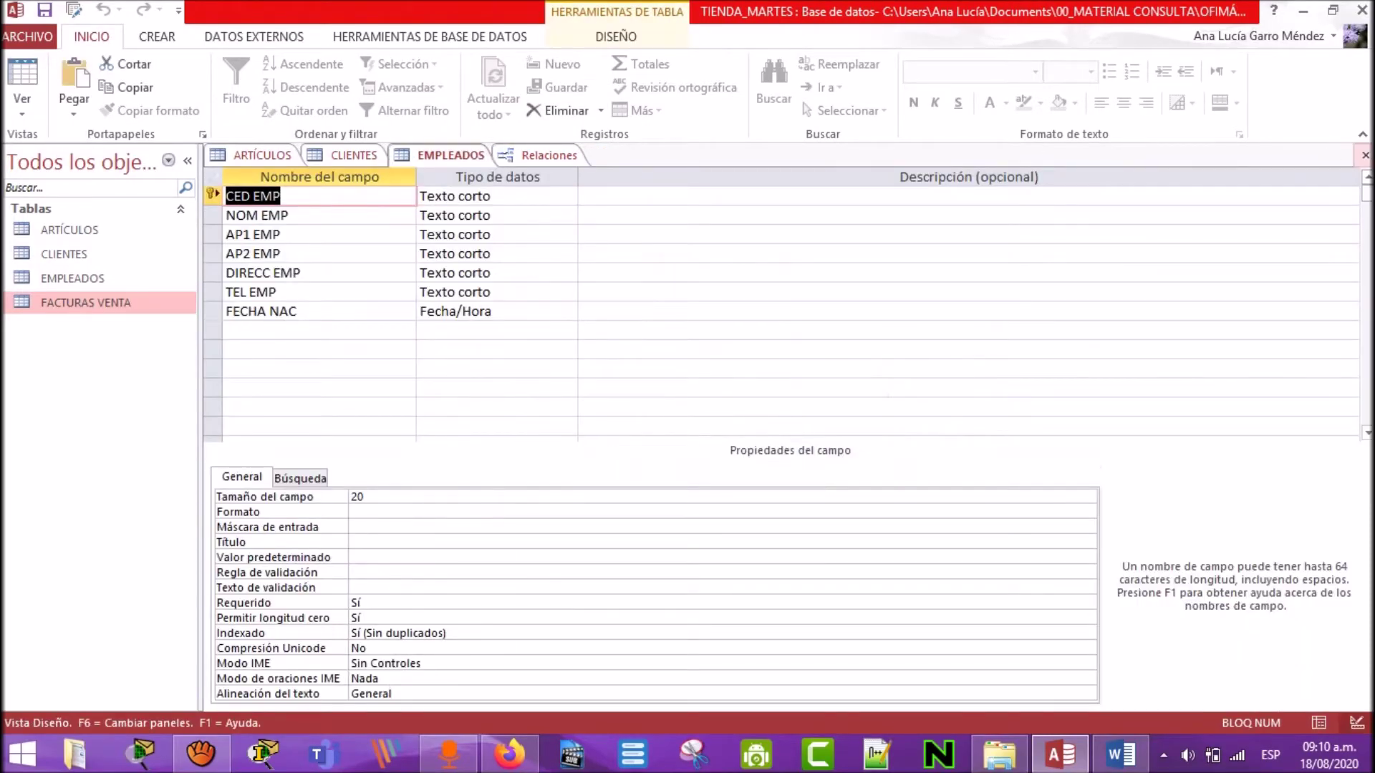
left_click(1365, 155)
left_click(336, 158)
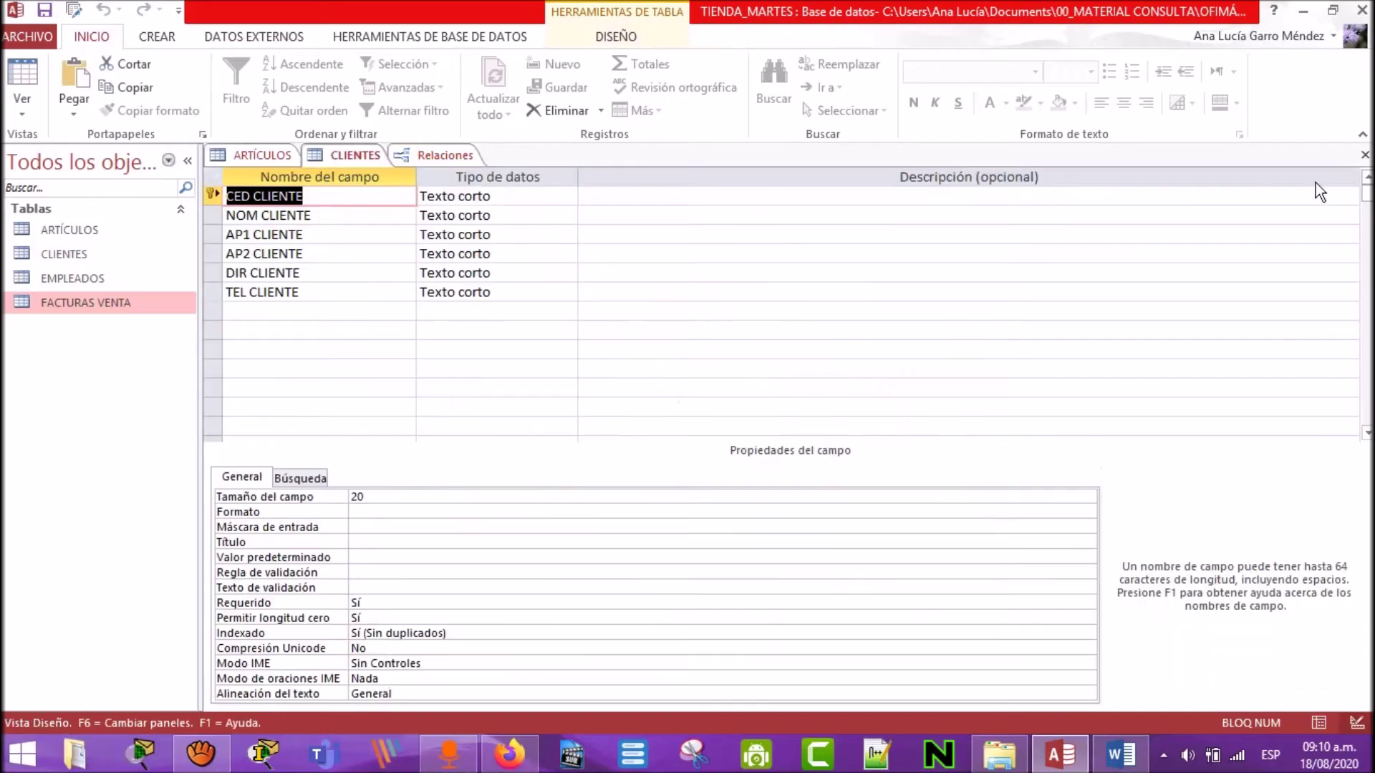
left_click(1366, 154)
left_click(267, 155)
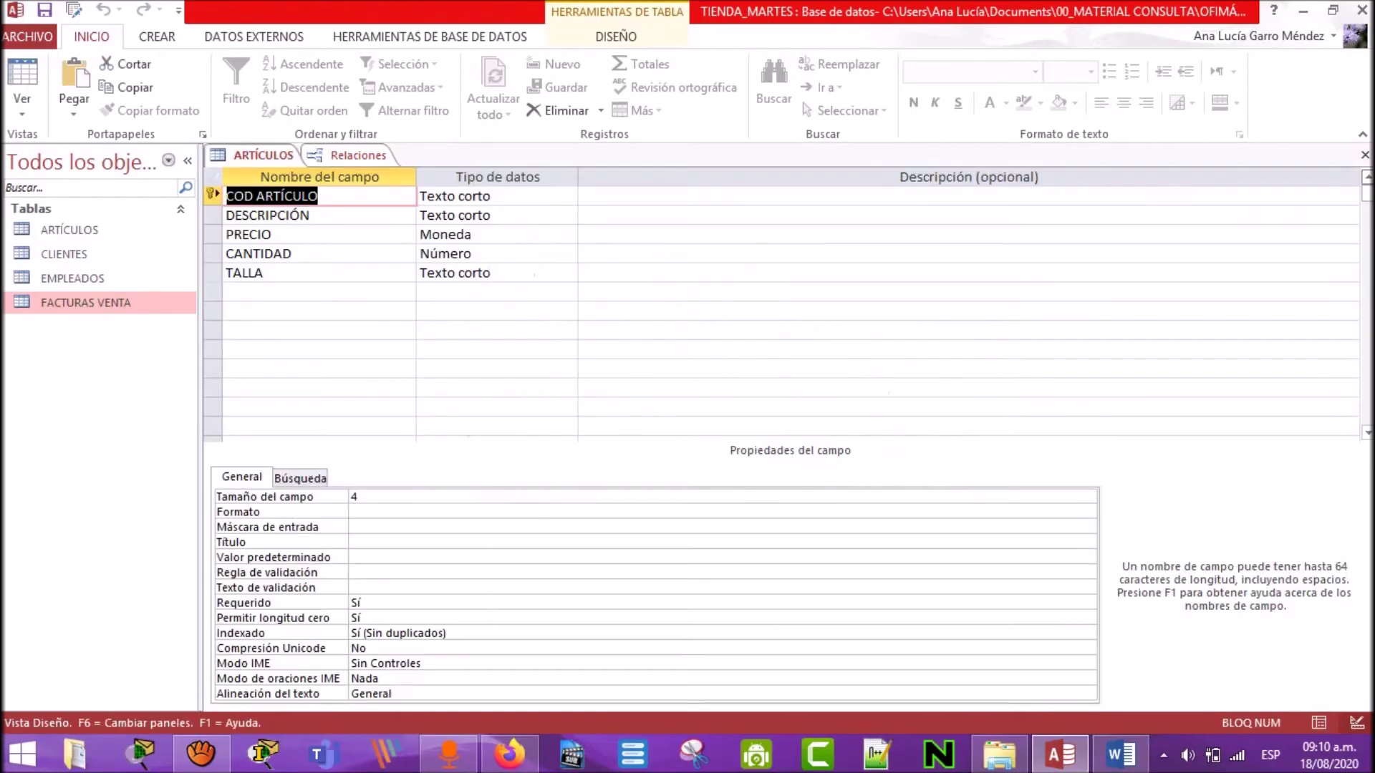
left_click(1366, 155)
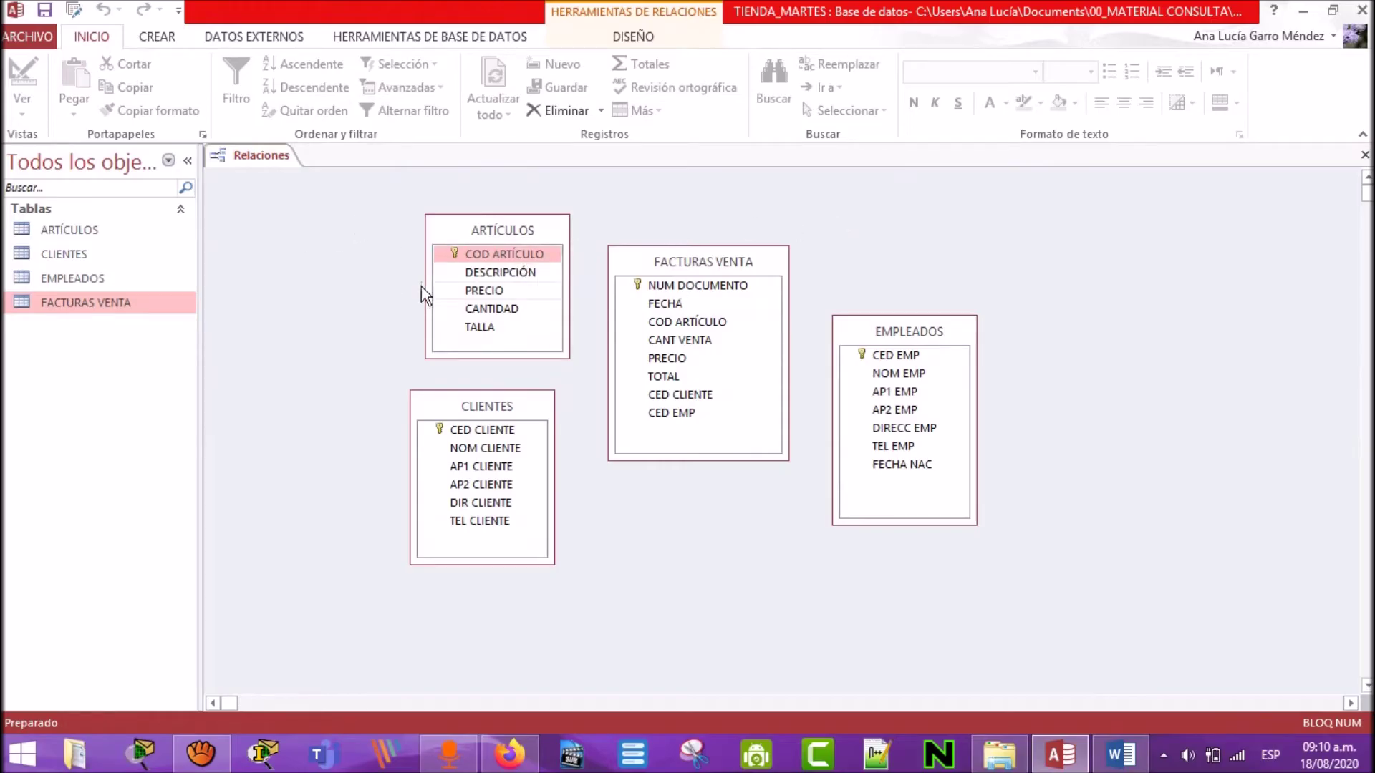
Step: Create the relationship from COD ARTÍCULO in ARTÍCULOS to COD ARTÍCULO in FACTURAS VENTA, enforcing referential integrity
left_click_drag(604, 312, 675, 322)
left_click_drag(758, 168, 1039, 189)
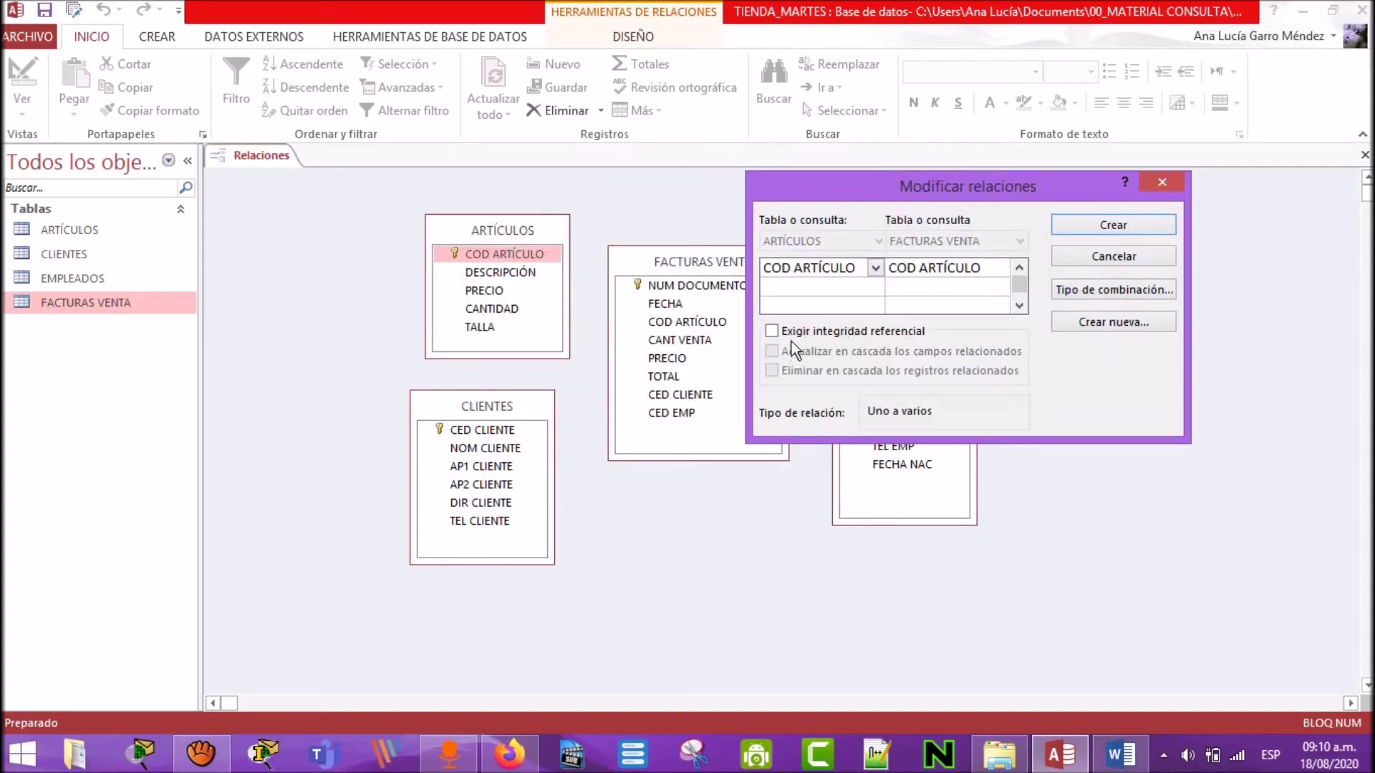
left_click(771, 331)
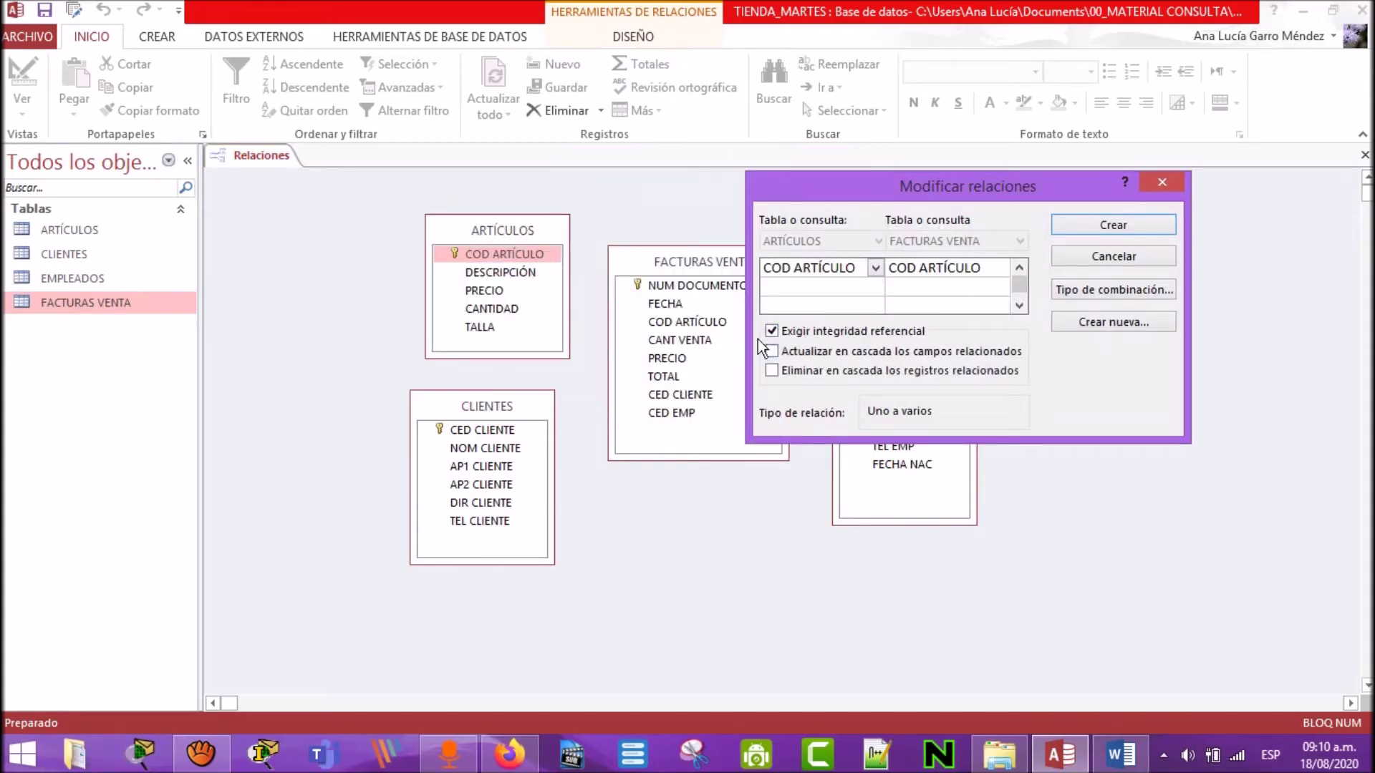
left_click(1117, 228)
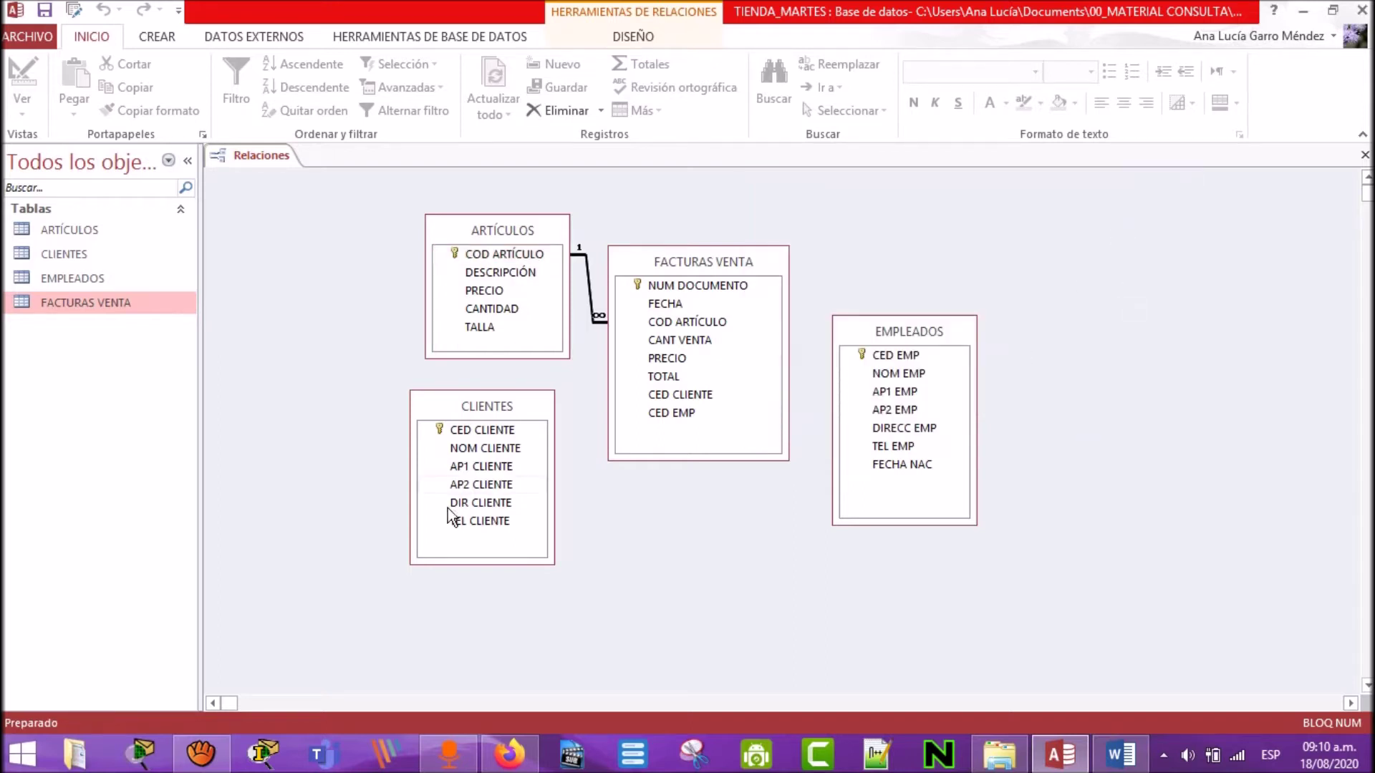
Step: Create the relationship from CED EMP in EMPLEADOS to CED EMP in FACTURAS VENTA, enforcing referential integrity
left_click(896, 354)
left_click_drag(887, 358, 700, 407)
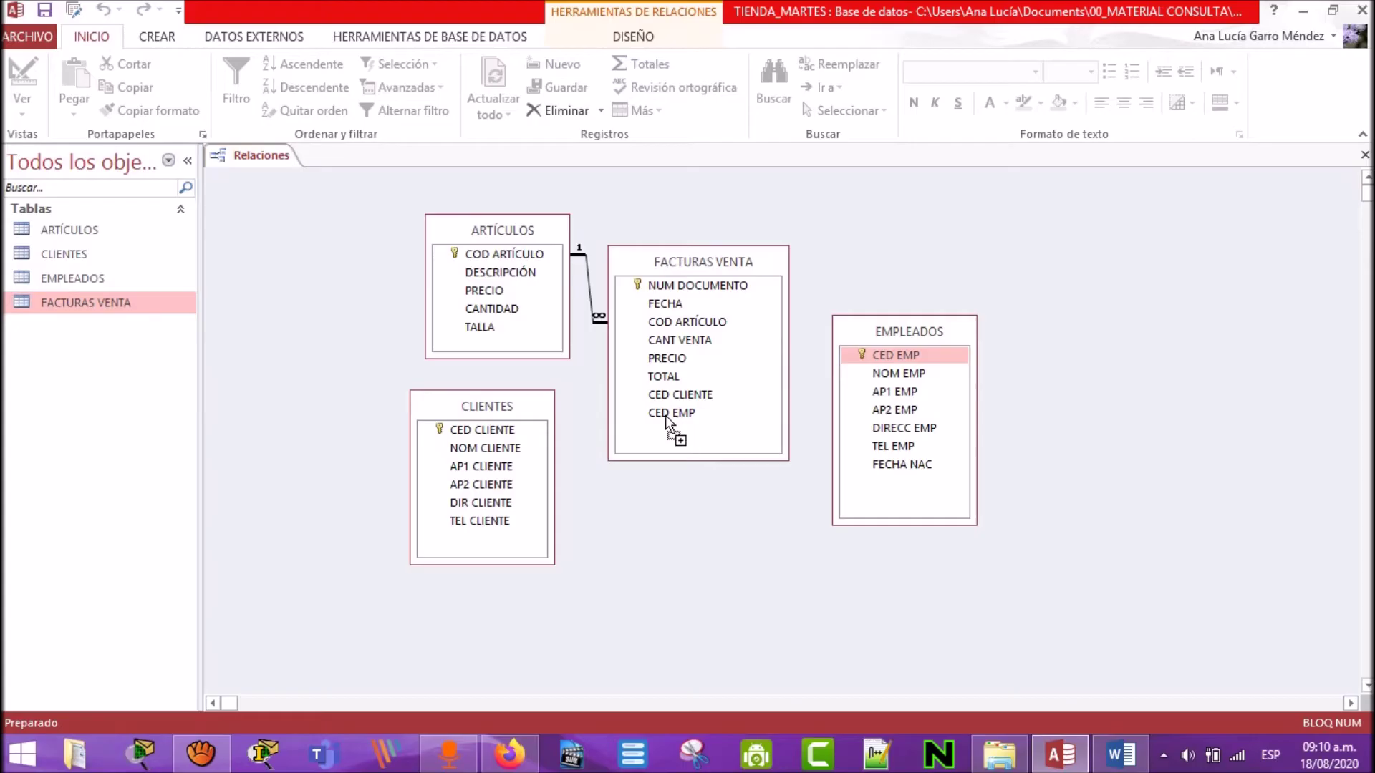
left_click_drag(664, 416, 665, 415)
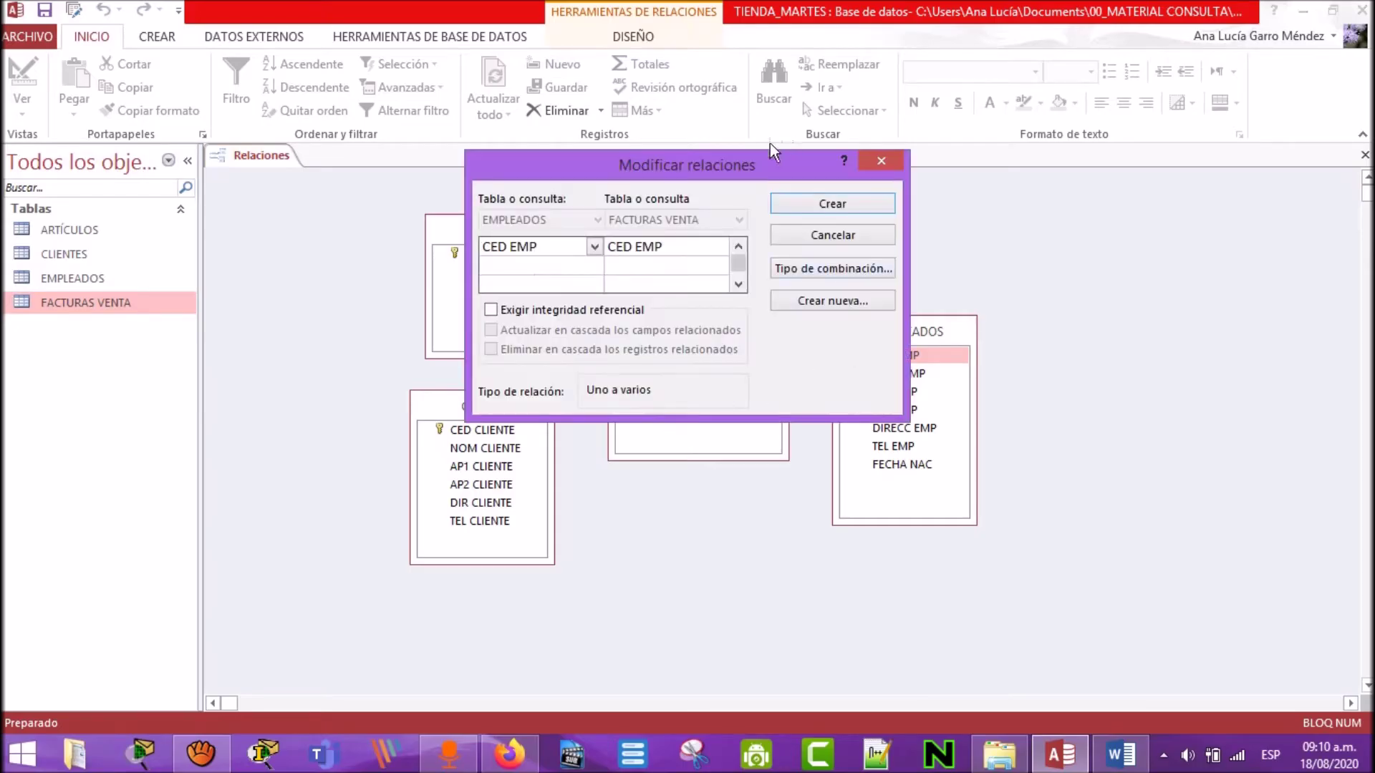
left_click_drag(749, 164, 802, 424)
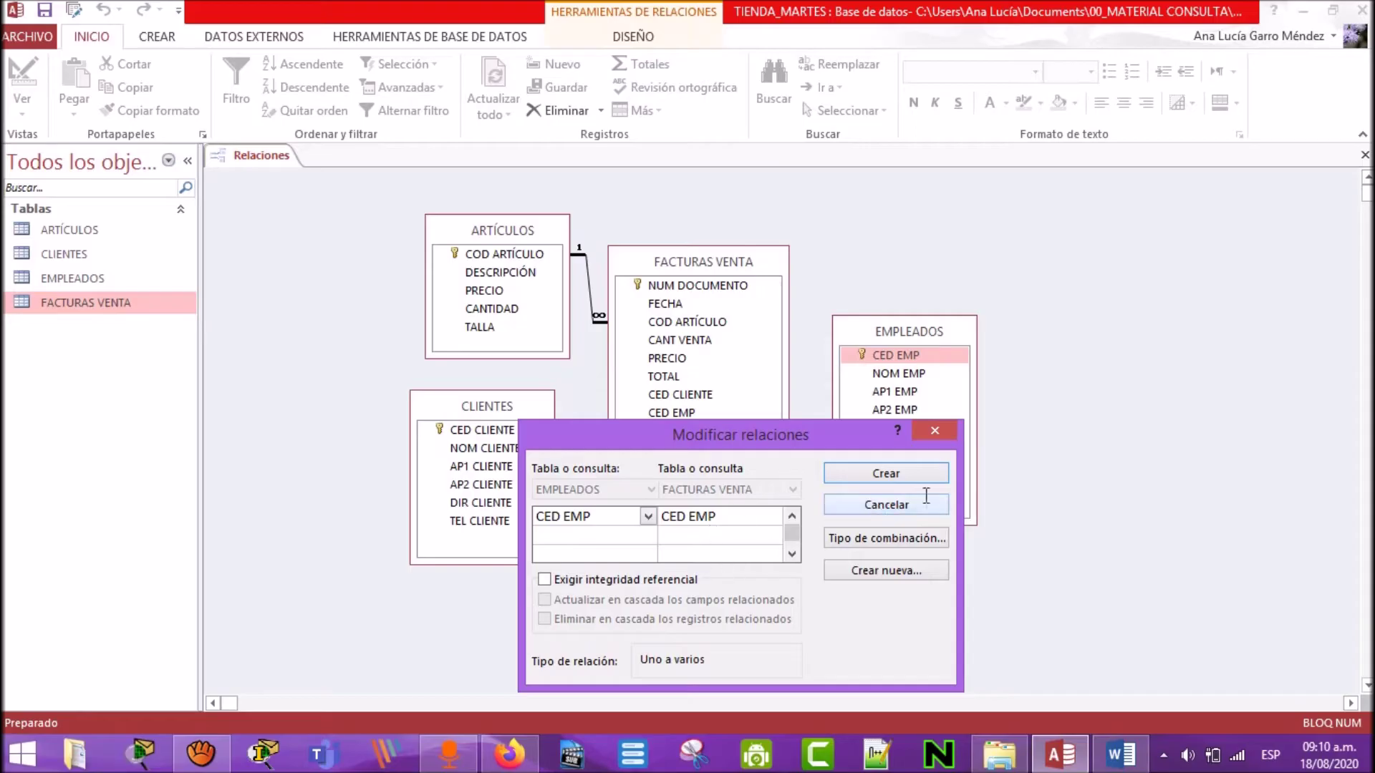
left_click(548, 583)
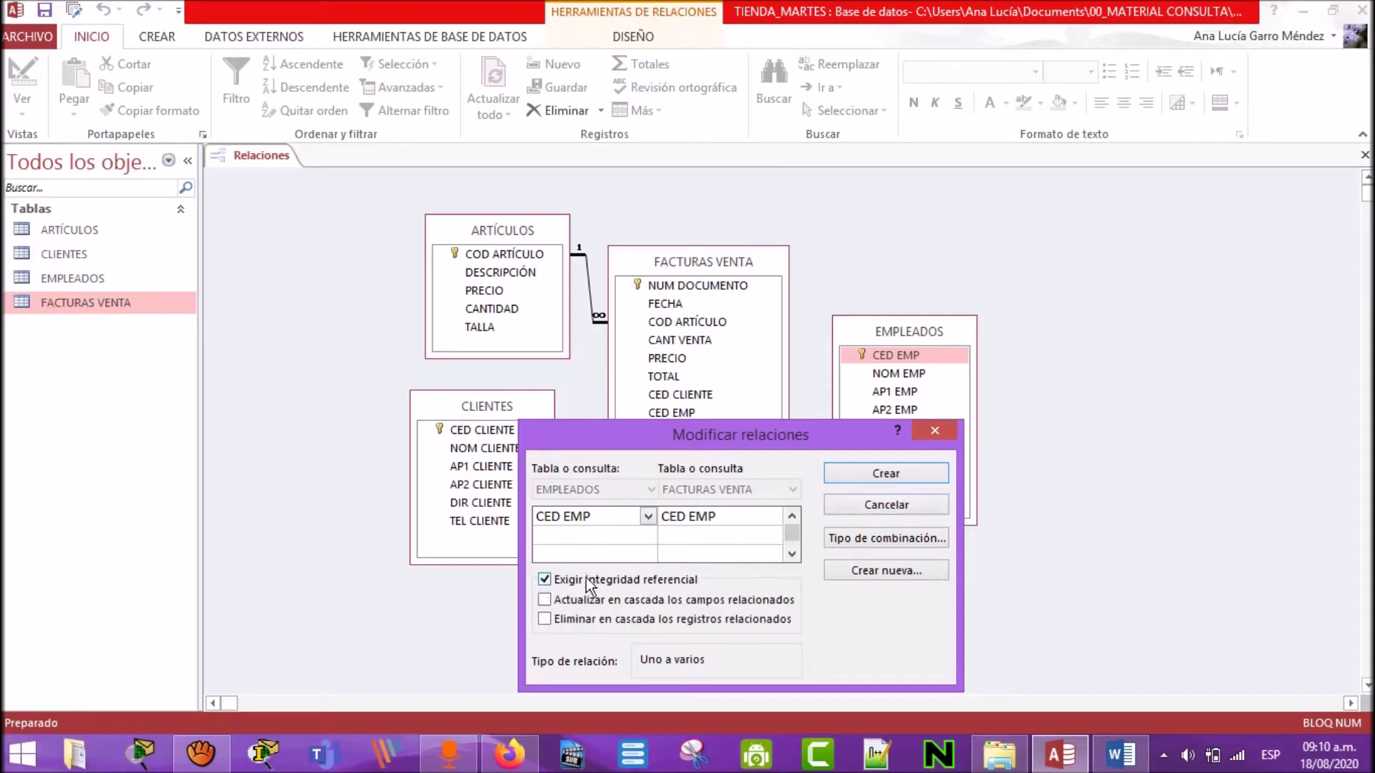
left_click(886, 474)
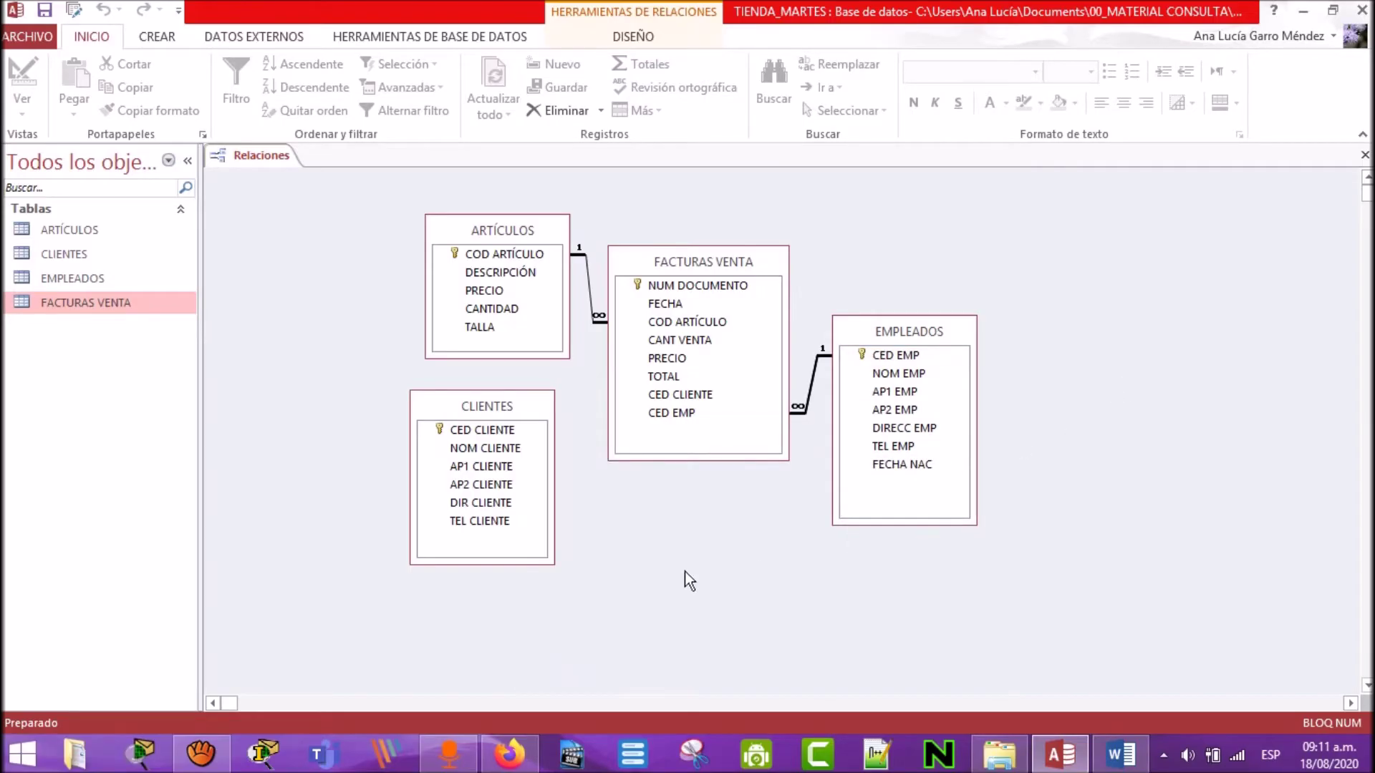
Step: Try to relate CLIENTES to FACTURAS VENTA through CED CLIENTE with referential integrity enforced
left_click_drag(500, 432, 684, 395)
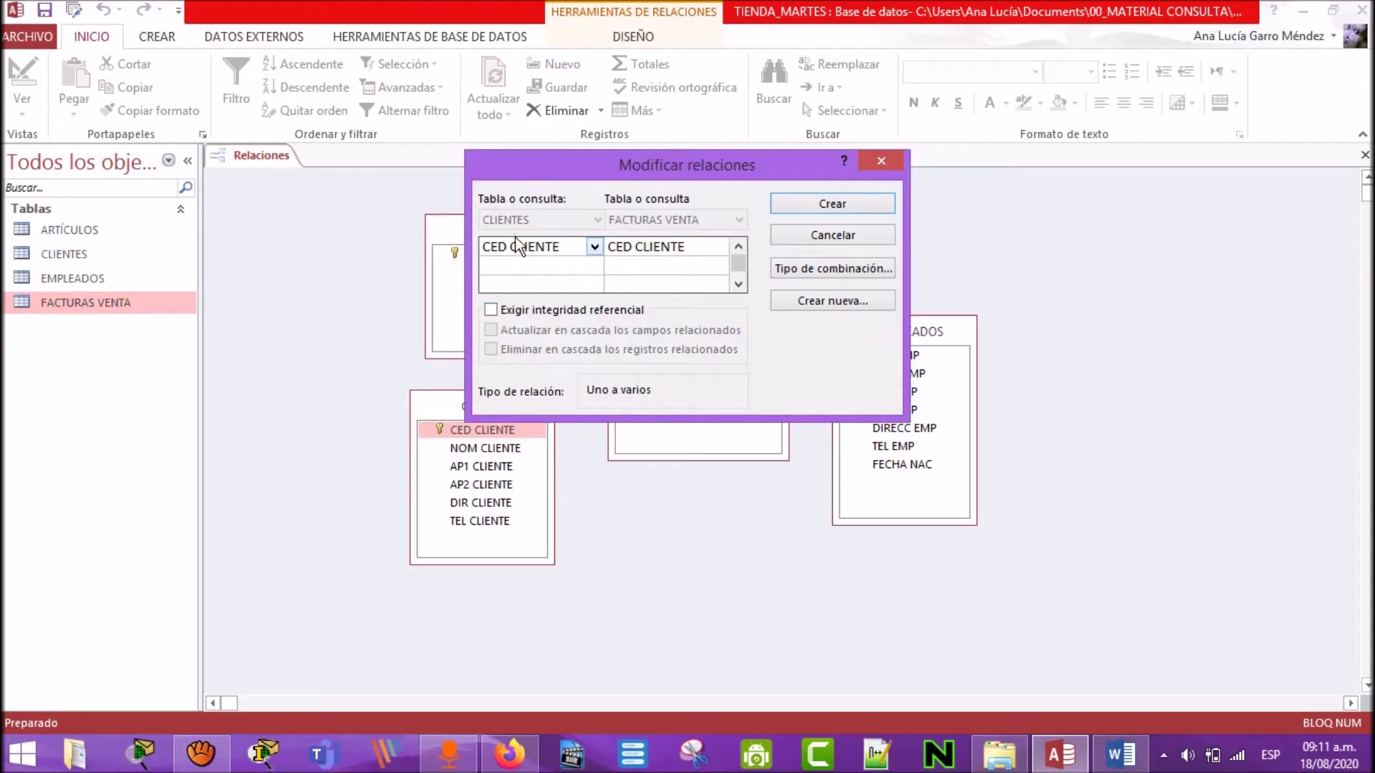
left_click(554, 309)
left_click(841, 205)
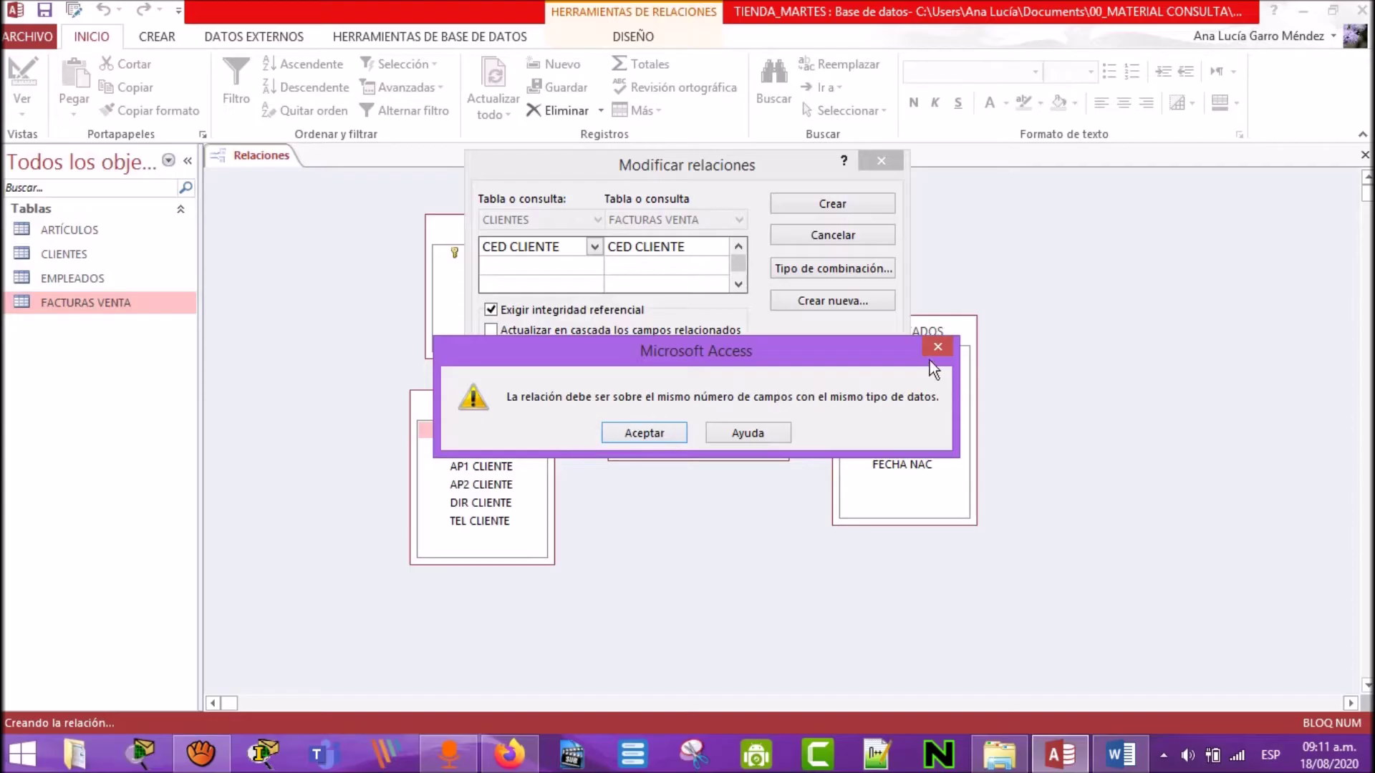
left_click(664, 440)
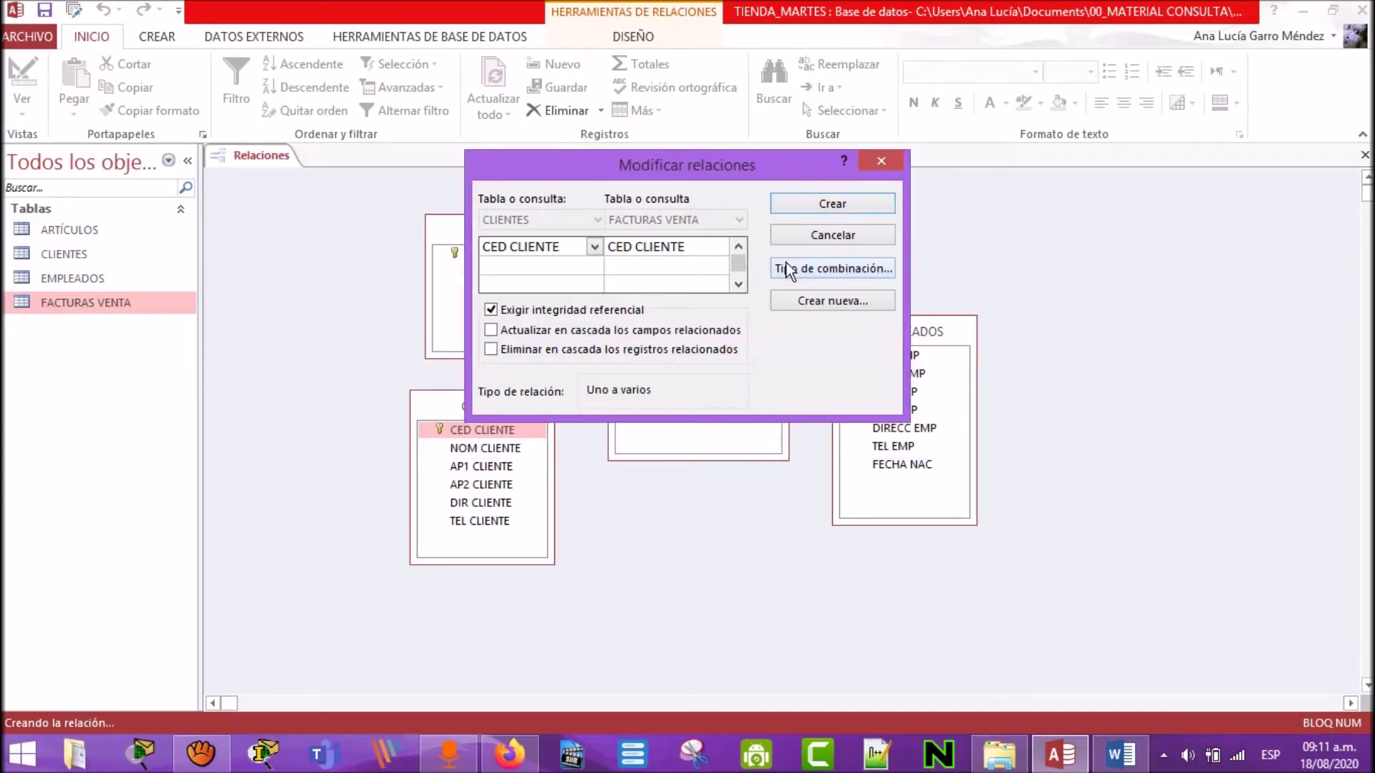
left_click(846, 237)
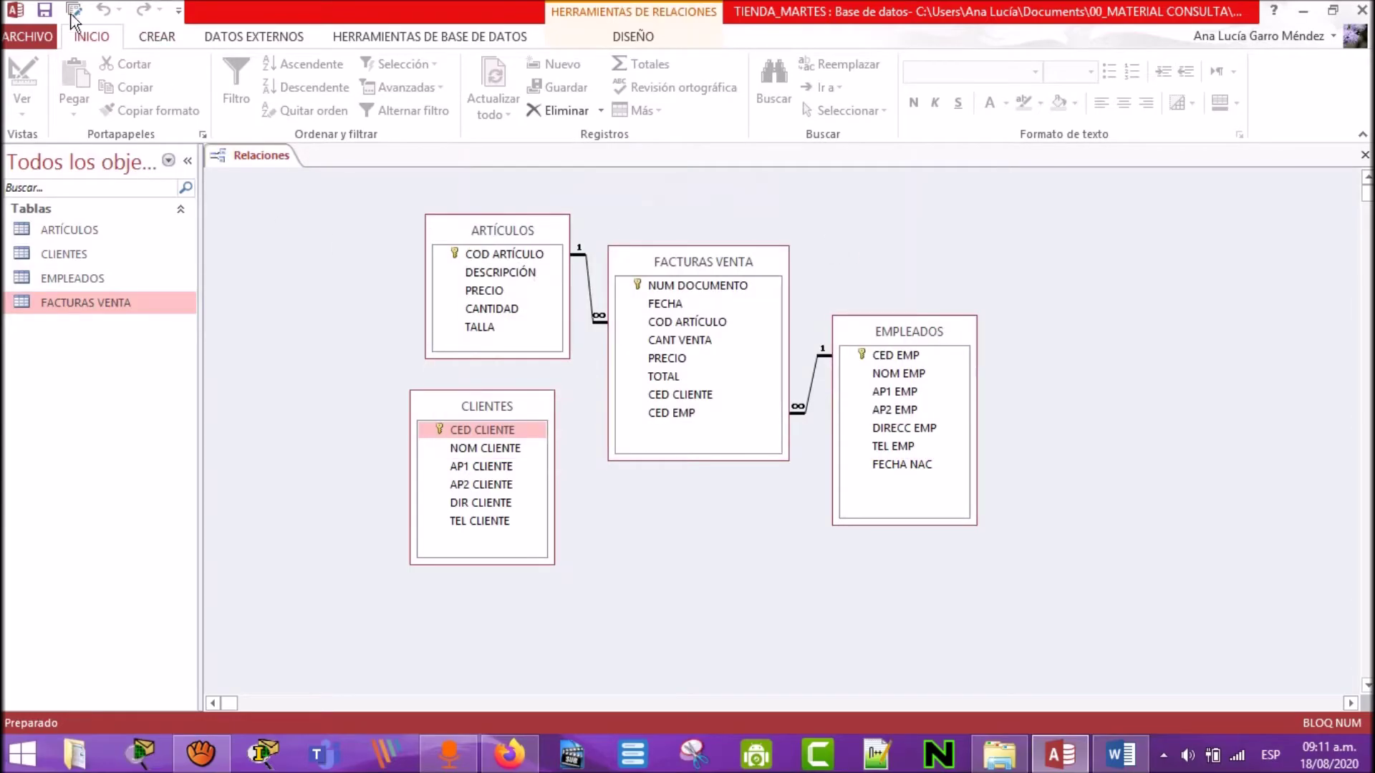
Step: Save the relationships diagram and open the CLIENTES and FACTURAS VENTA tables in Design view
left_click(45, 12)
right_click(81, 267)
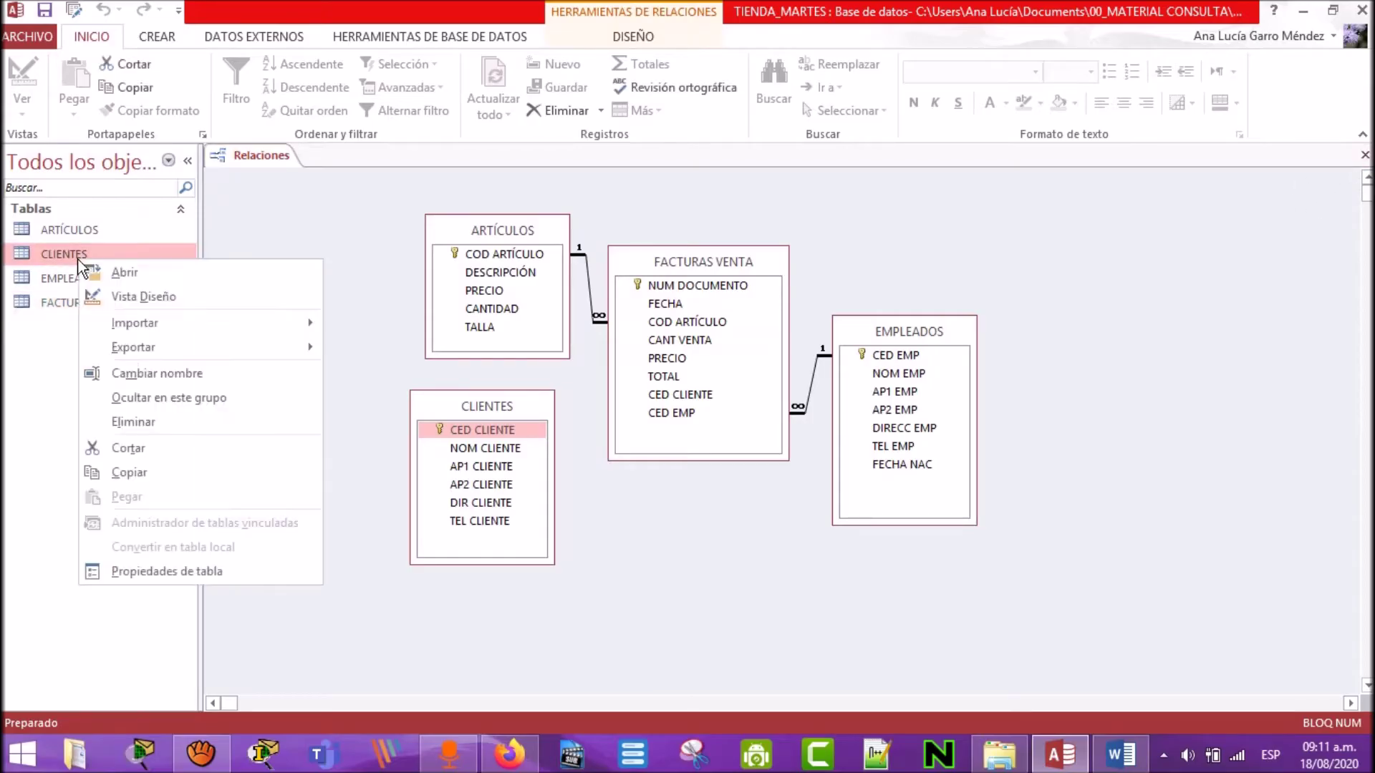
left_click(135, 296)
right_click(116, 311)
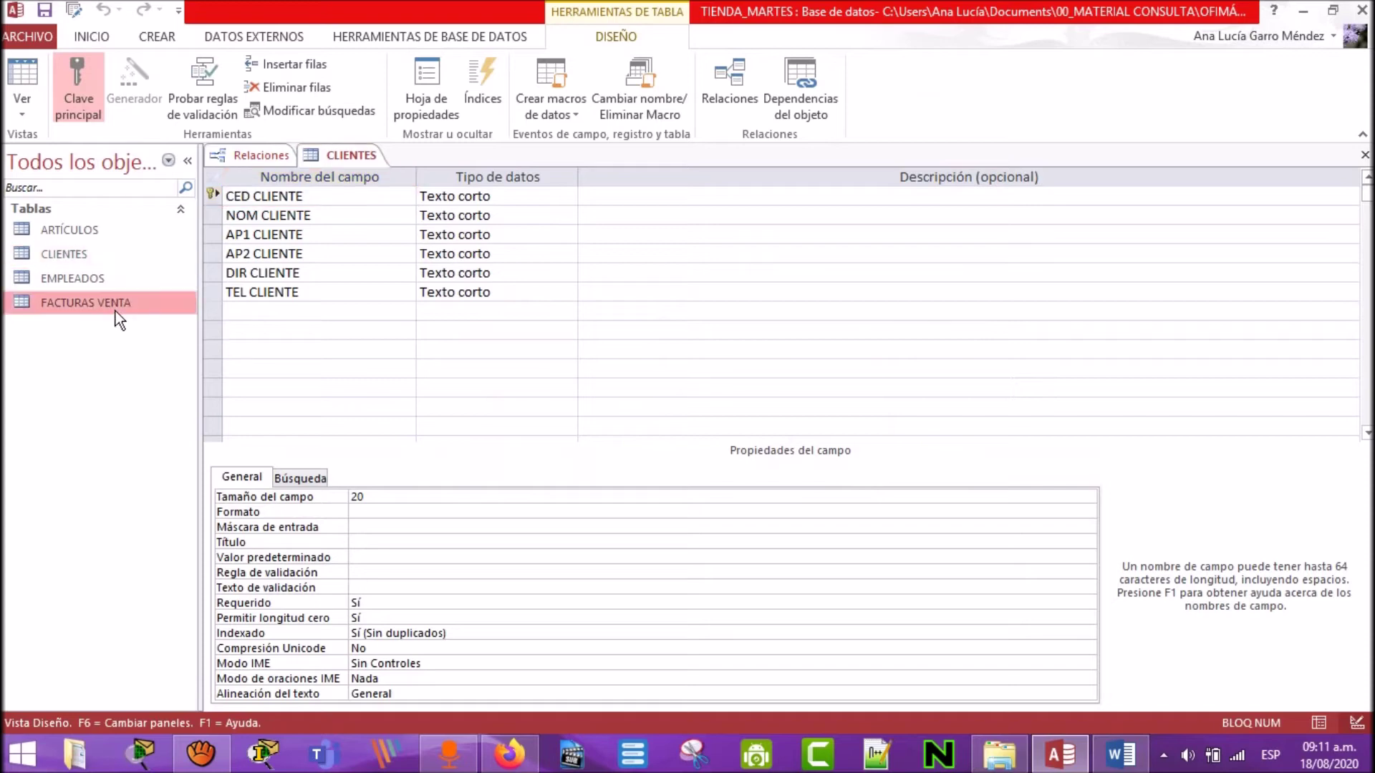
left_click(200, 355)
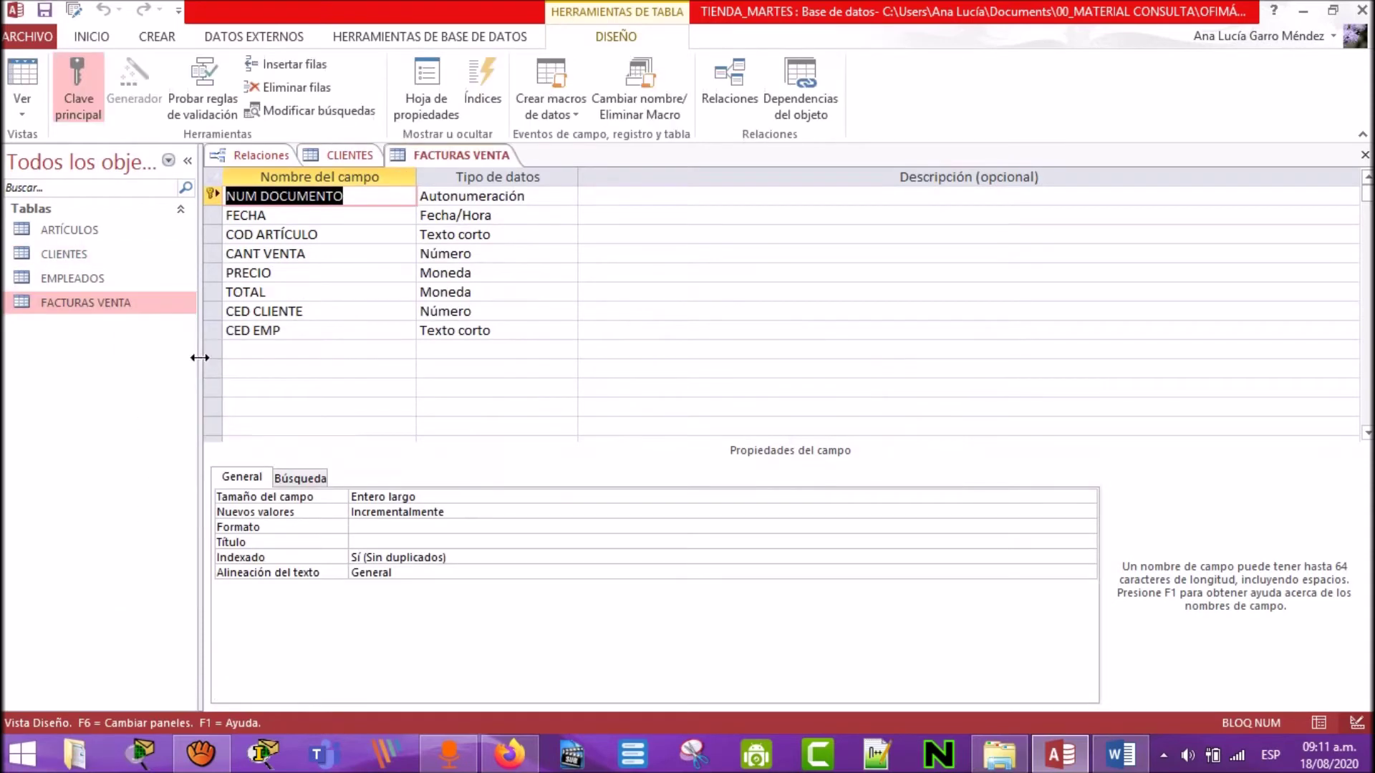
Step: Check the data type and field size of CED CLIENTE in the CLIENTES table
left_click(84, 256)
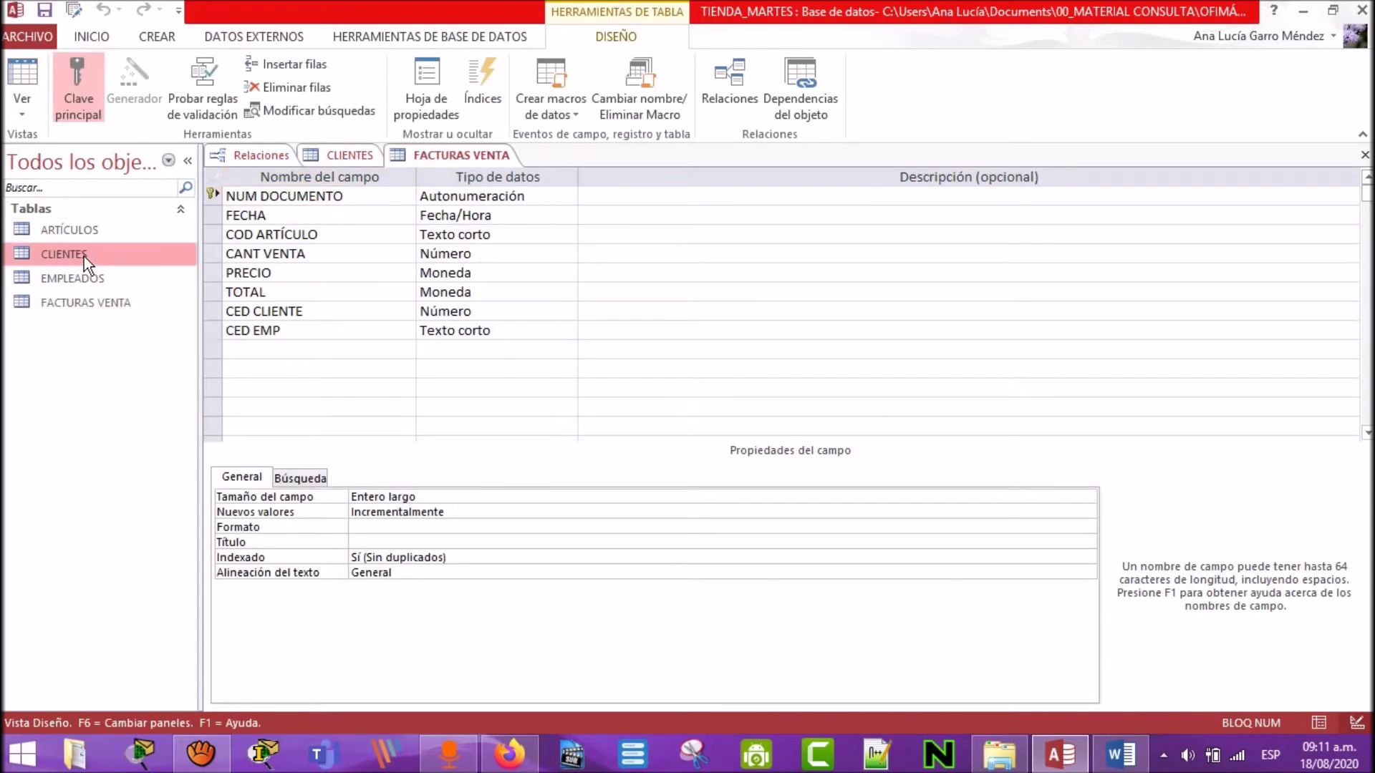
left_click(331, 159)
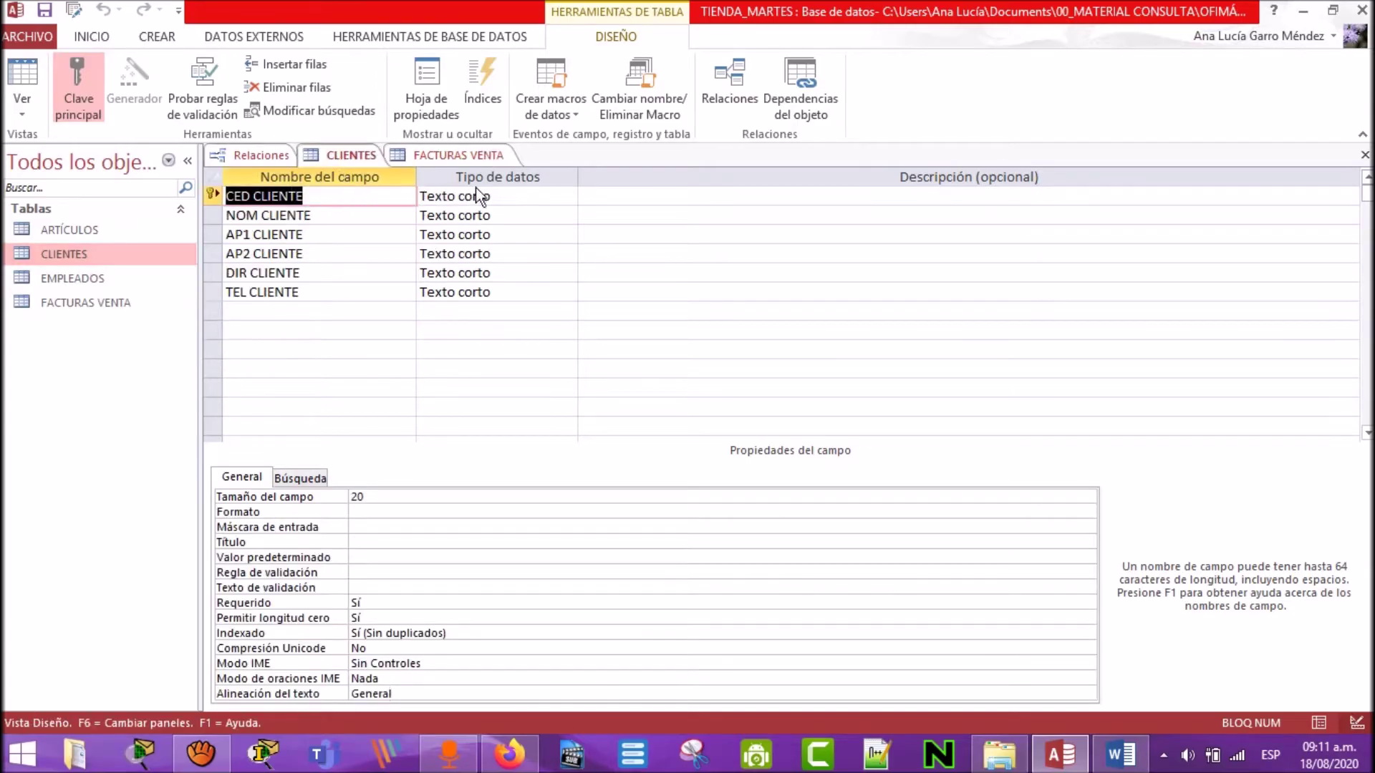
left_click(513, 197)
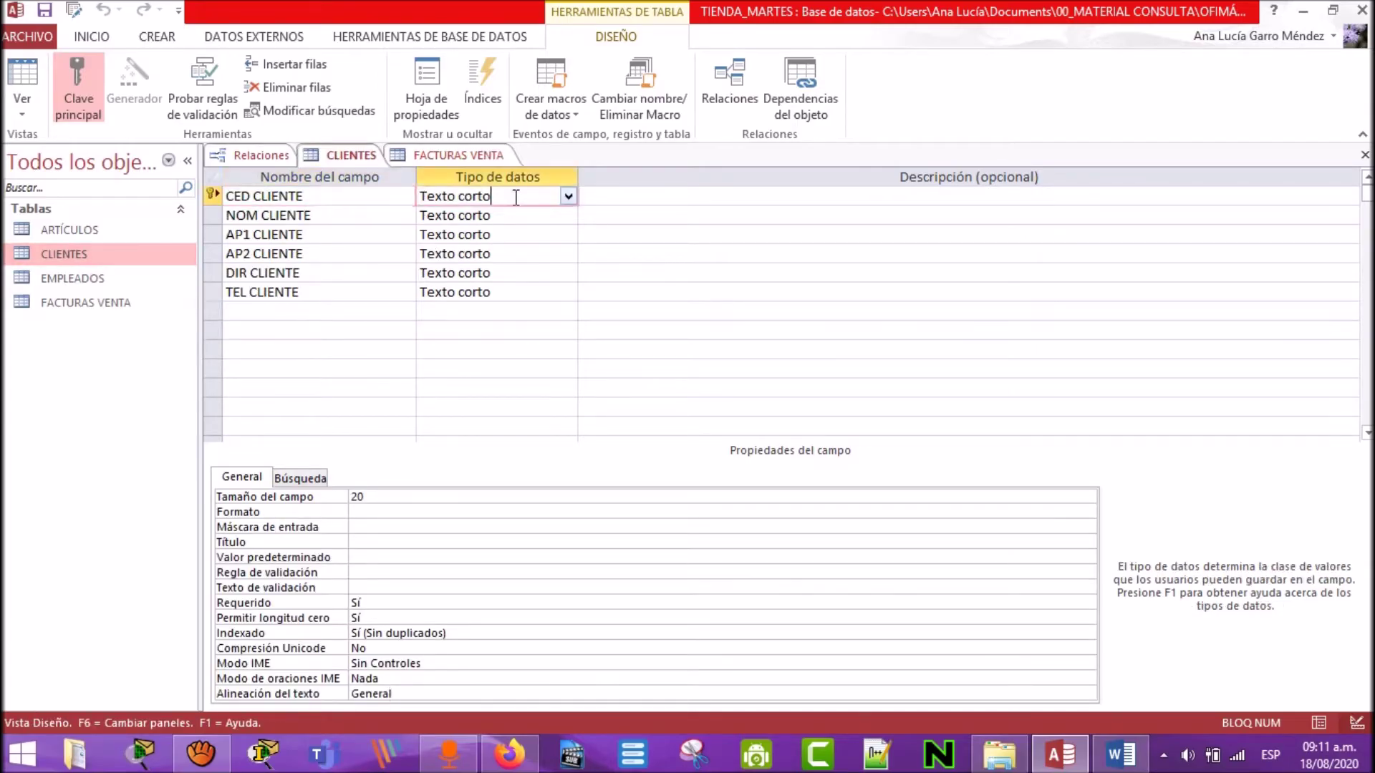
left_click(364, 499)
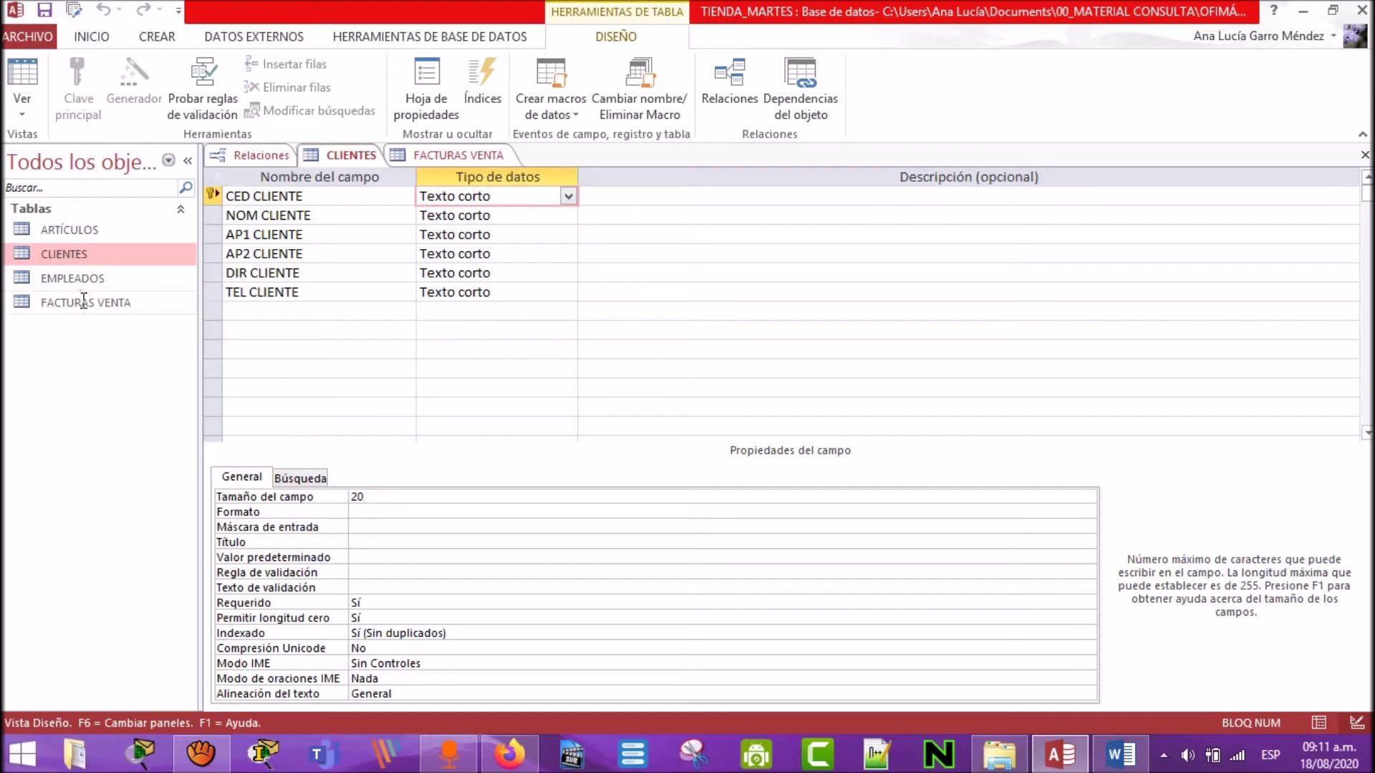
Step: Change CED CLIENTE in the FACTURAS VENTA table to Texto corto with a field size of 20
left_click(425, 161)
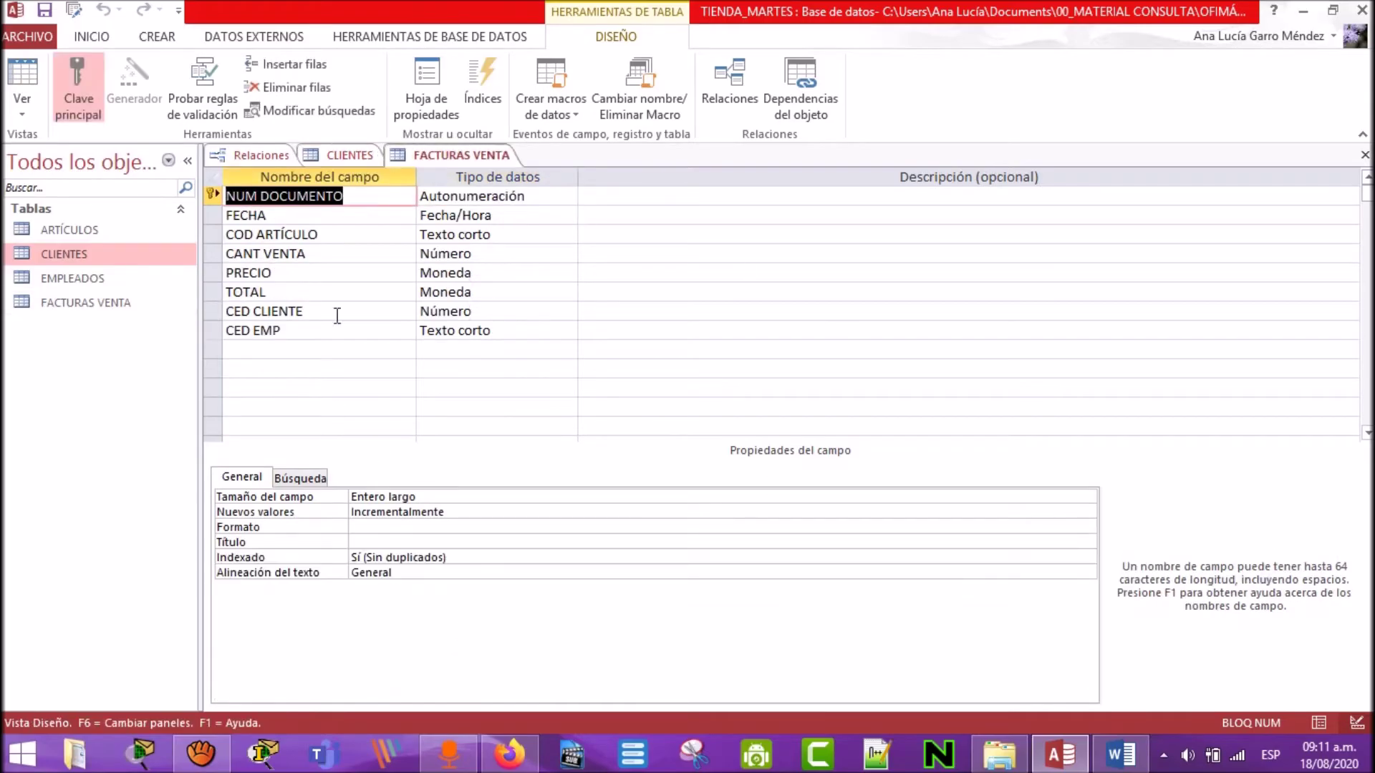
left_click(491, 319)
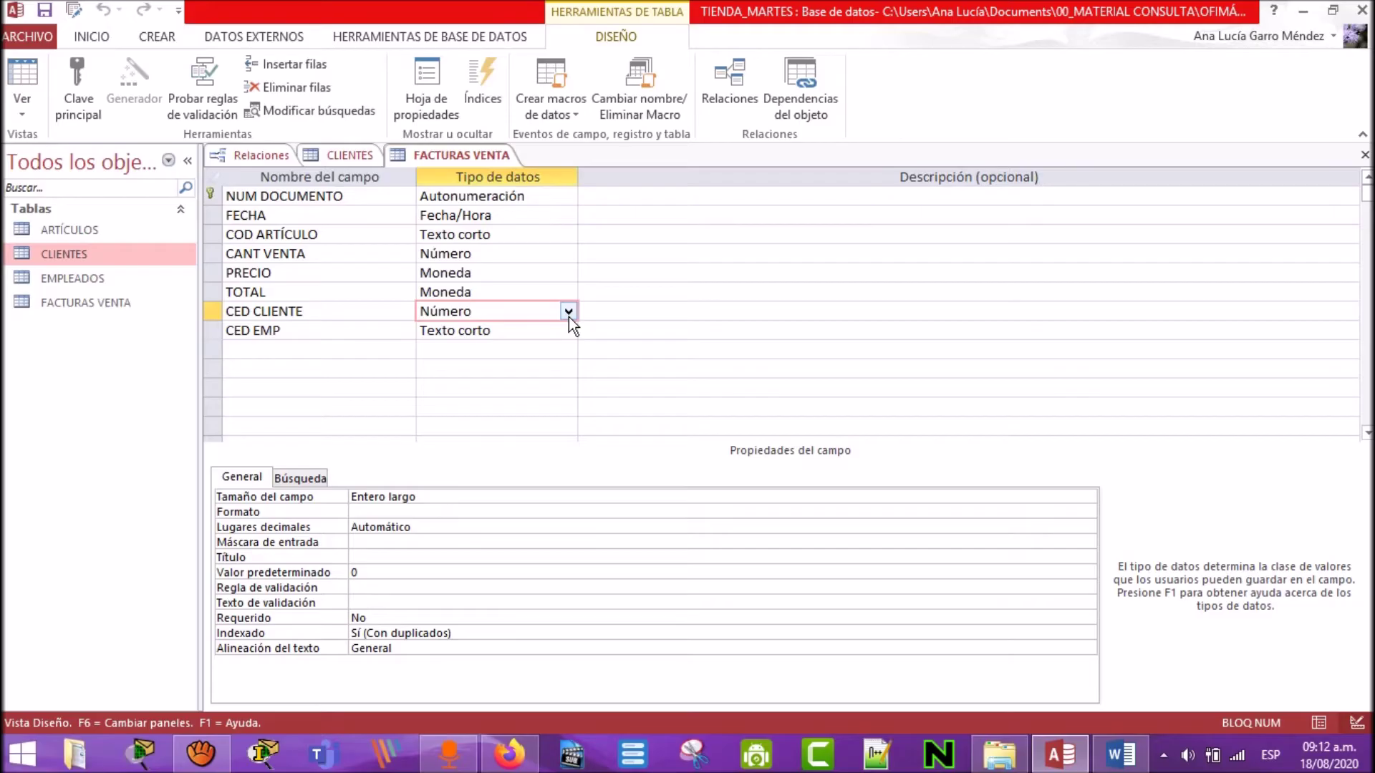
left_click(569, 312)
left_click(549, 333)
left_click(384, 497)
left_click(315, 501)
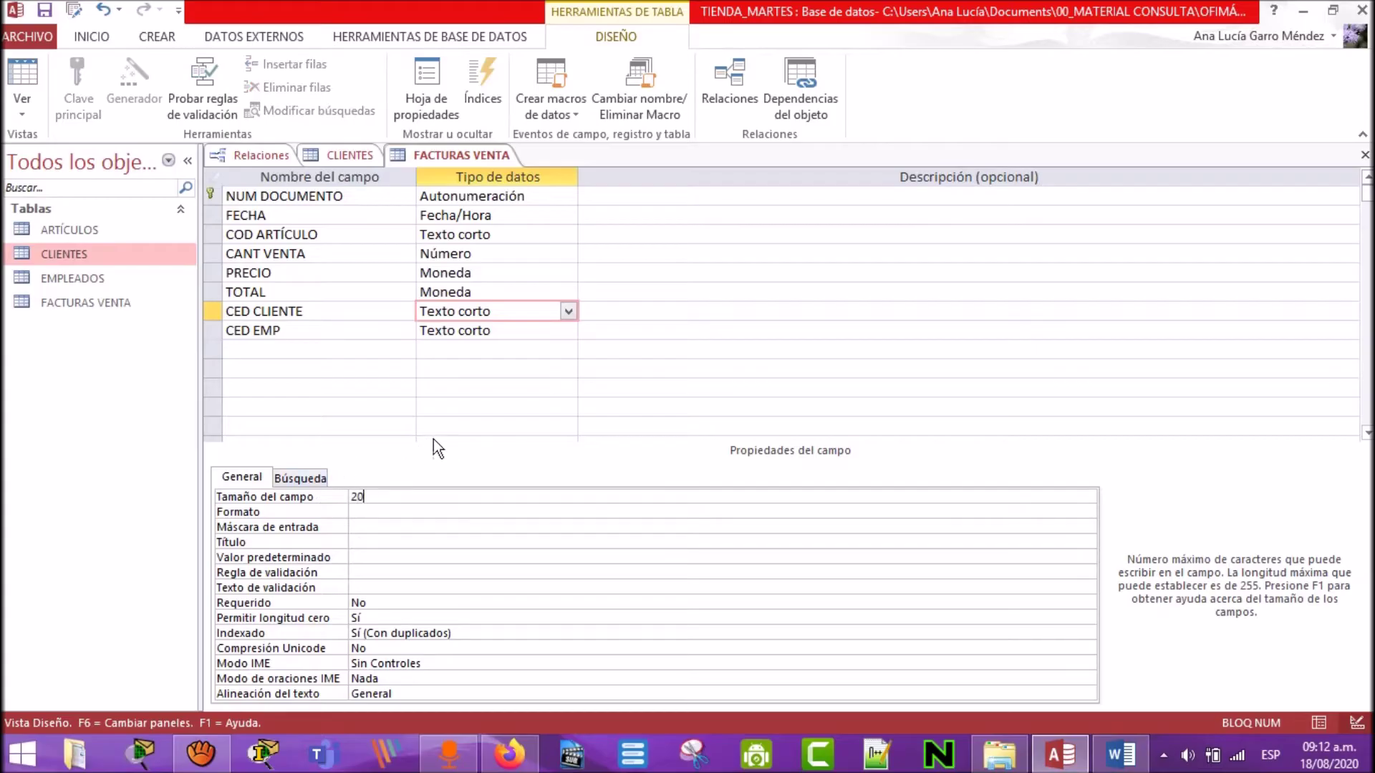
Step: Save the FACTURAS VENTA design and close both the FACTURAS VENTA and CLIENTES tables
left_click(45, 10)
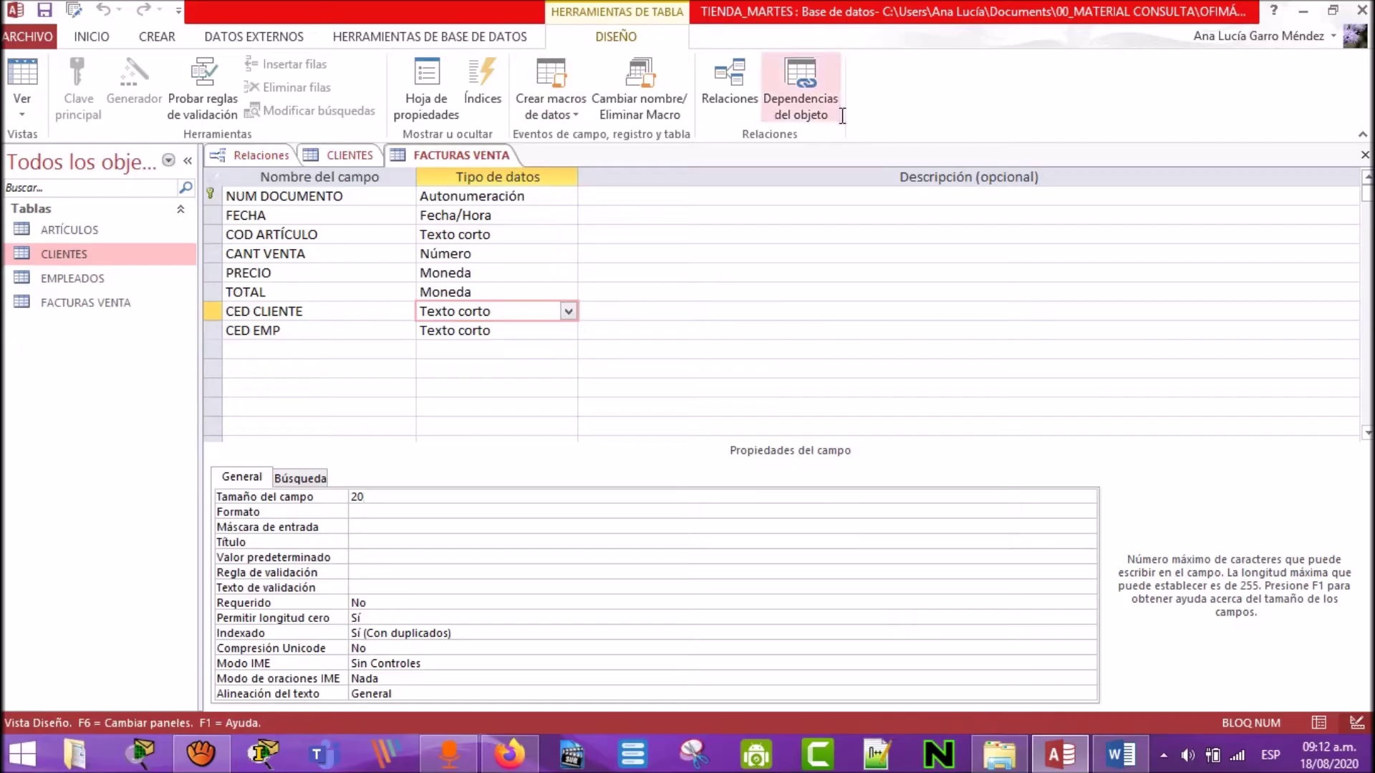
left_click(21, 81)
left_click(22, 80)
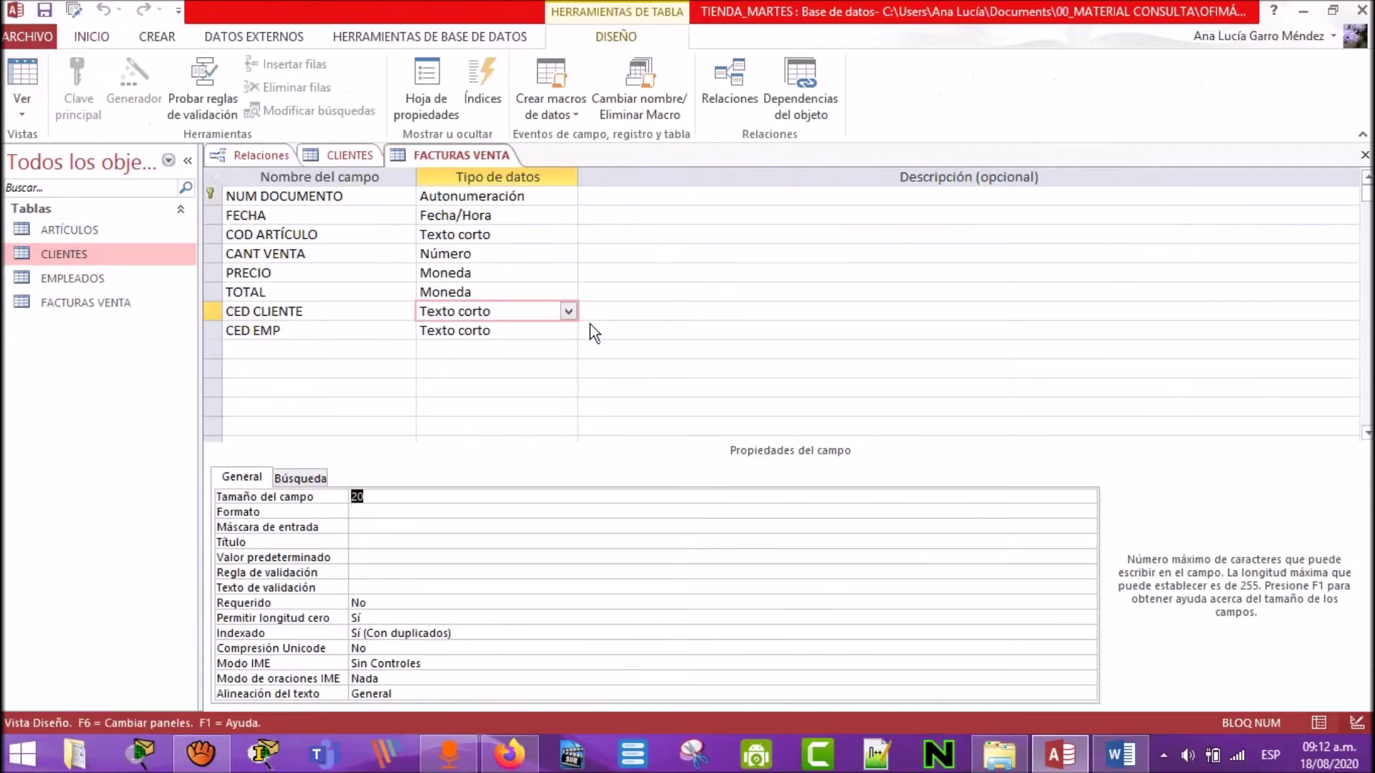
left_click(1365, 155)
left_click(1364, 154)
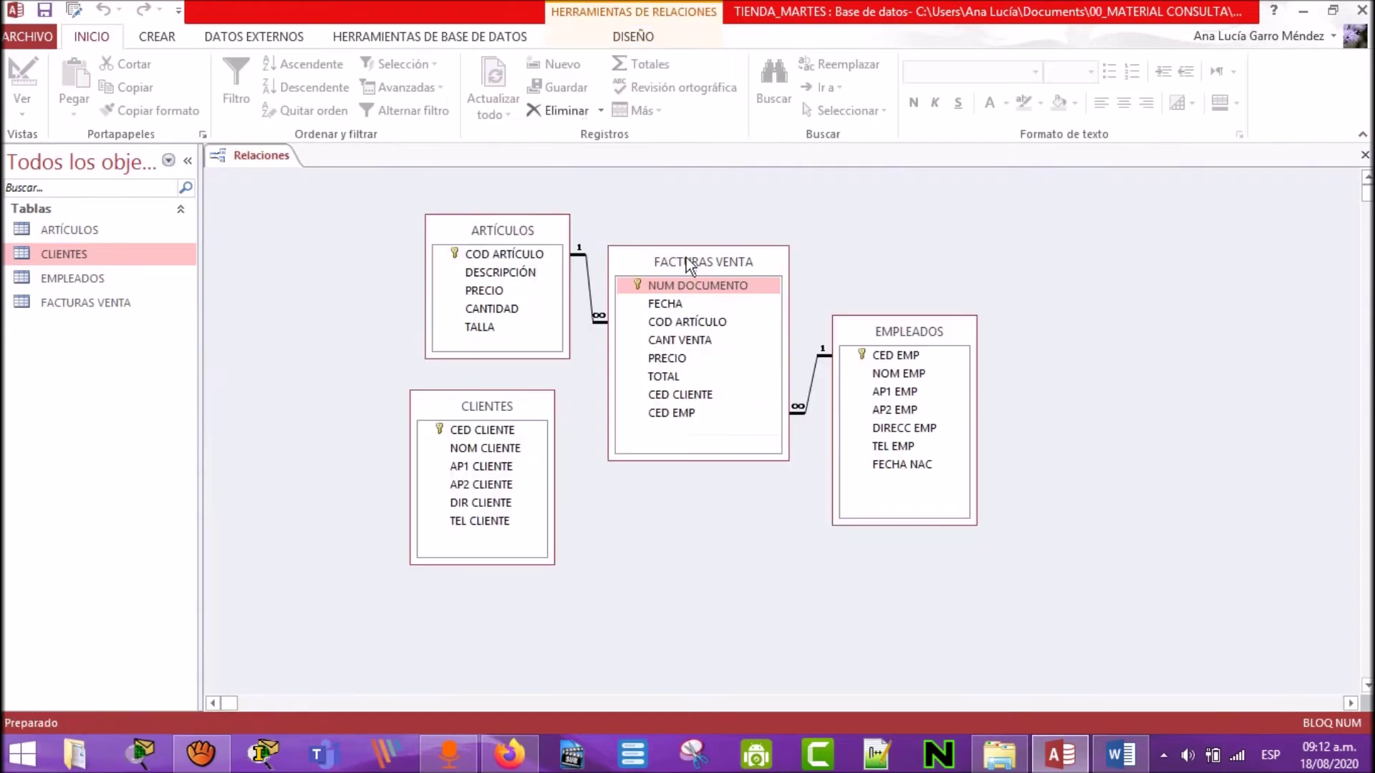
Step: Relate CED CLIENTE in CLIENTES to CED CLIENTE in FACTURAS VENTA with referential integrity enforced, and save the relationships diagram
left_click_drag(497, 431, 662, 394)
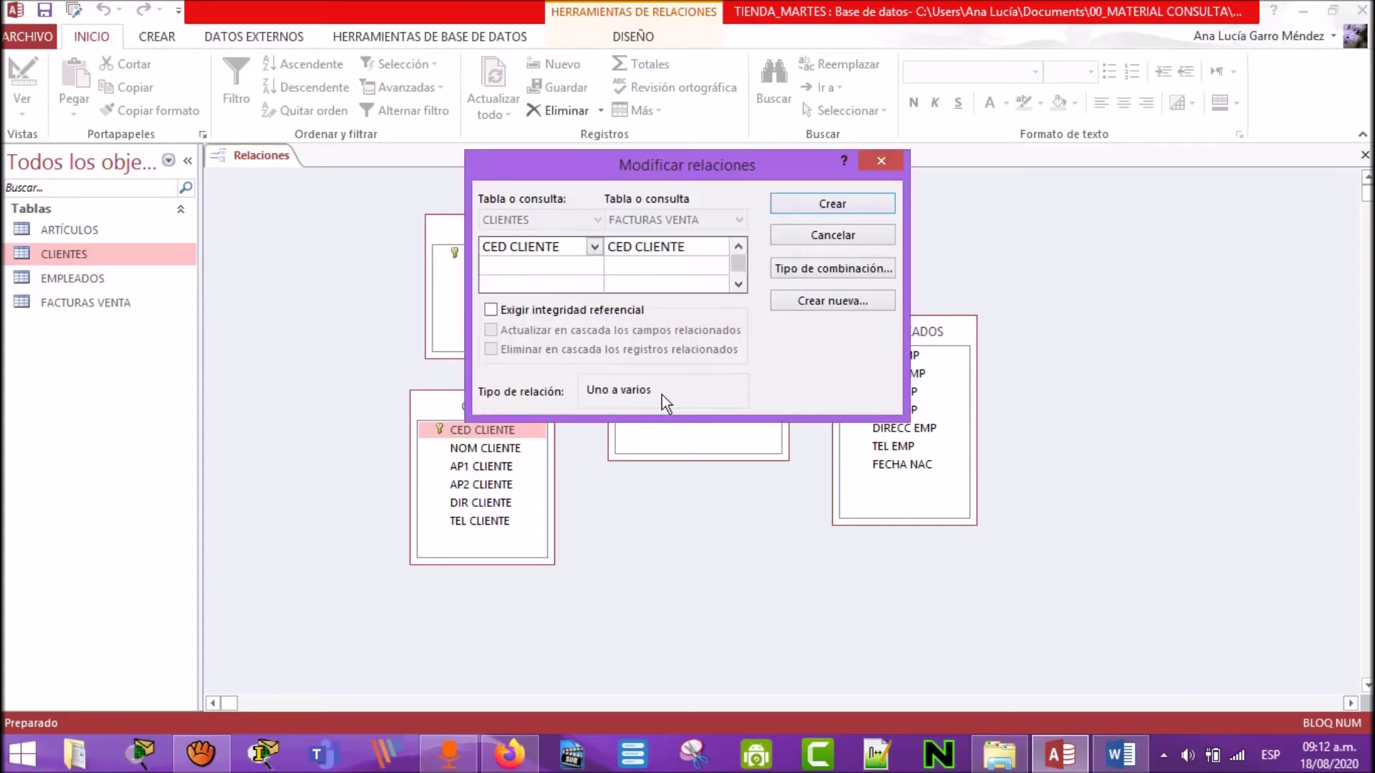
left_click(490, 310)
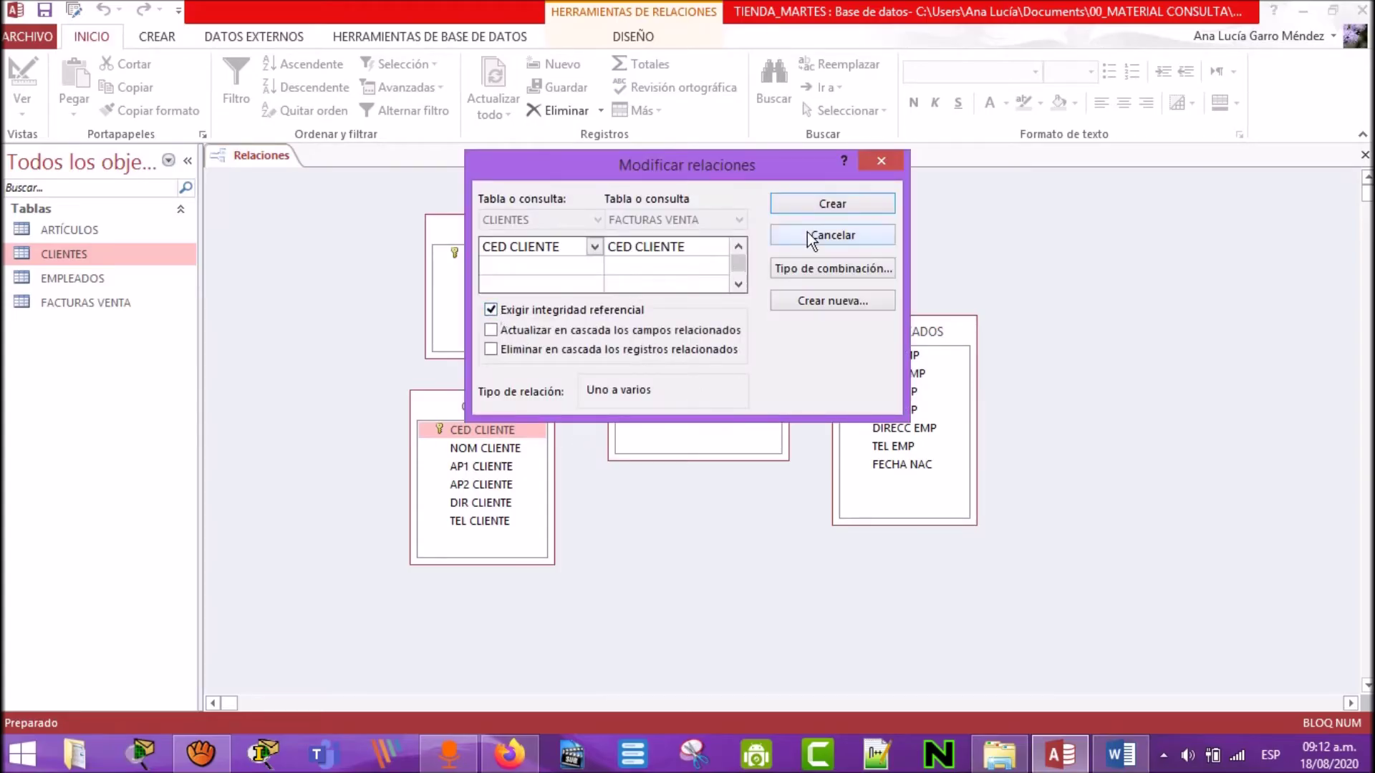
left_click(847, 209)
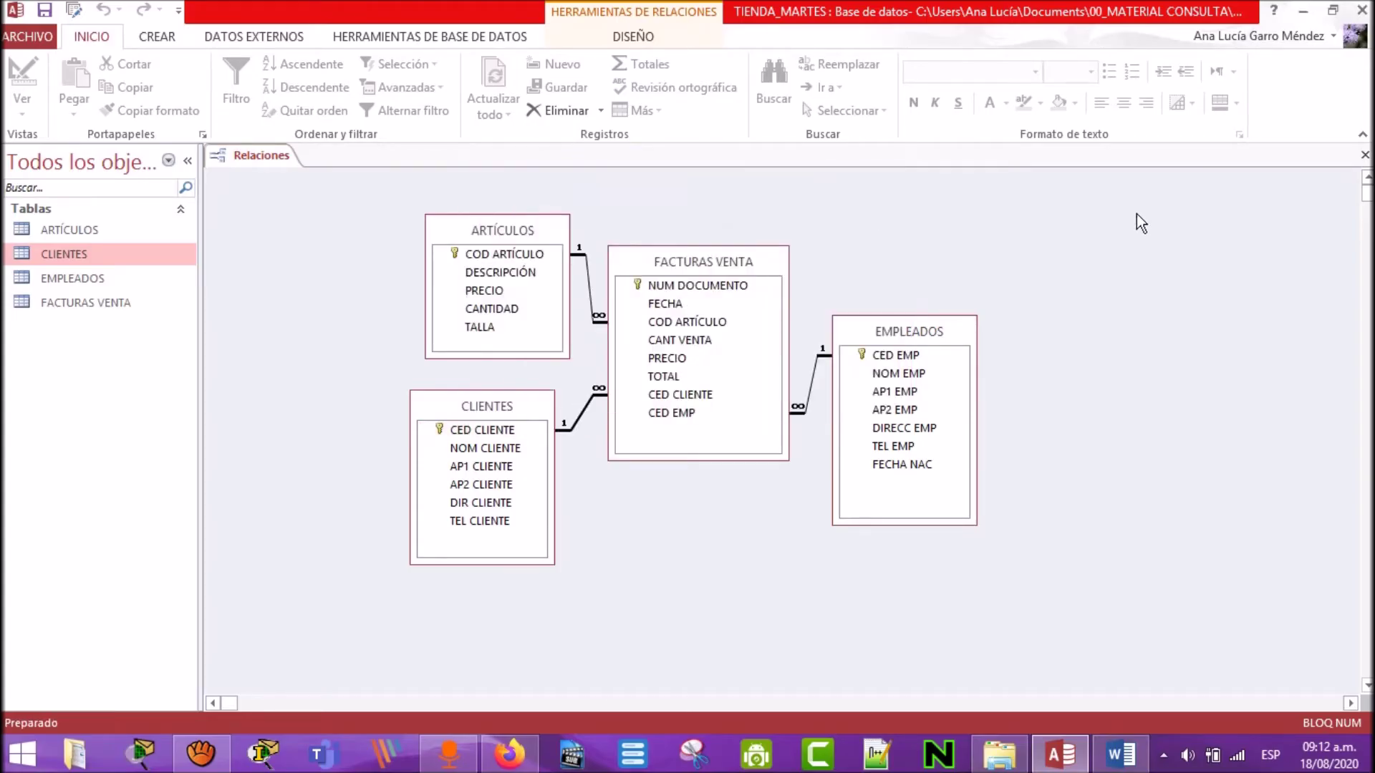
left_click(45, 10)
Step: Open the ARTÍCULOS, CLIENTES, EMPLEADOS and FACTURAS VENTA tables in Datasheet view
double_click(92, 234)
double_click(72, 258)
double_click(70, 277)
left_click(81, 303)
double_click(78, 300)
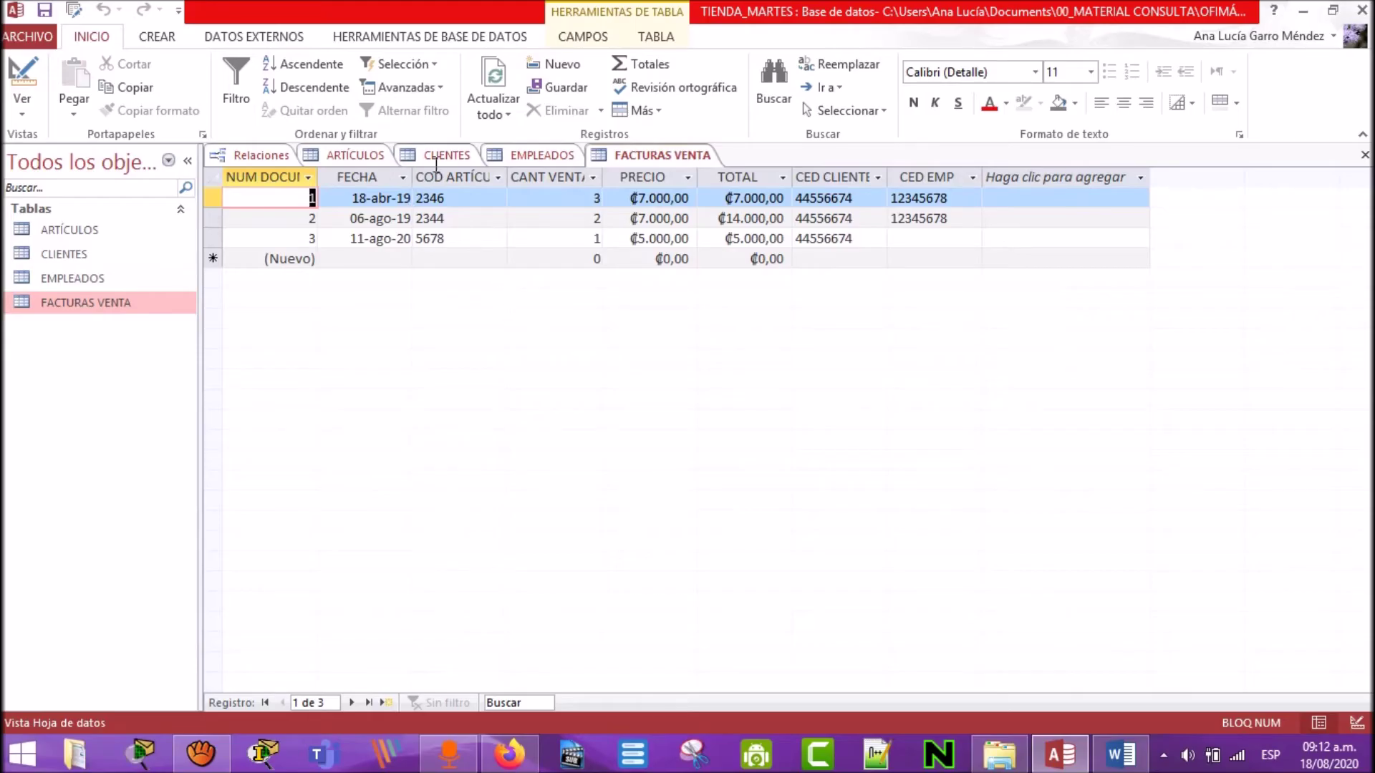
Step: Review the records in all four tables and expand the invoices related to the client record in CLIENTES
left_click(359, 157)
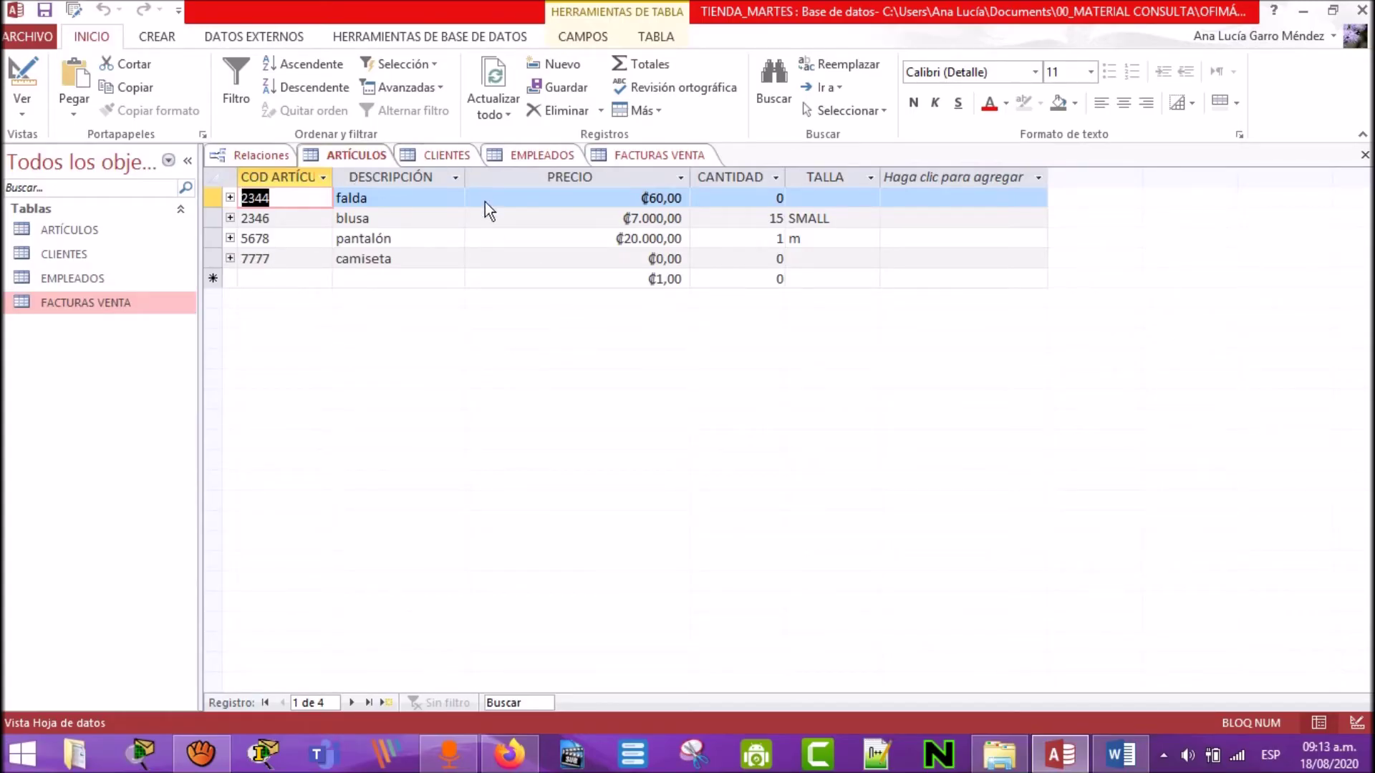
left_click(449, 157)
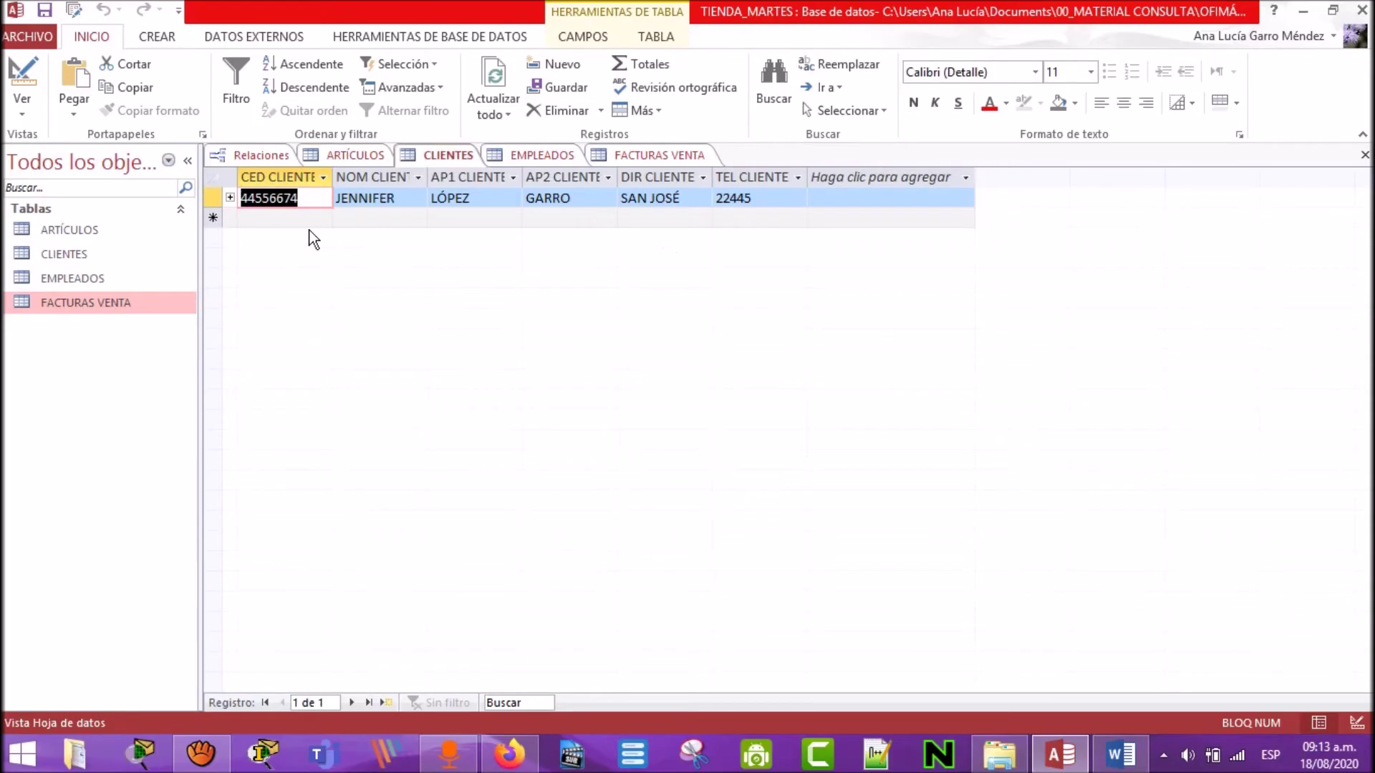
left_click(549, 149)
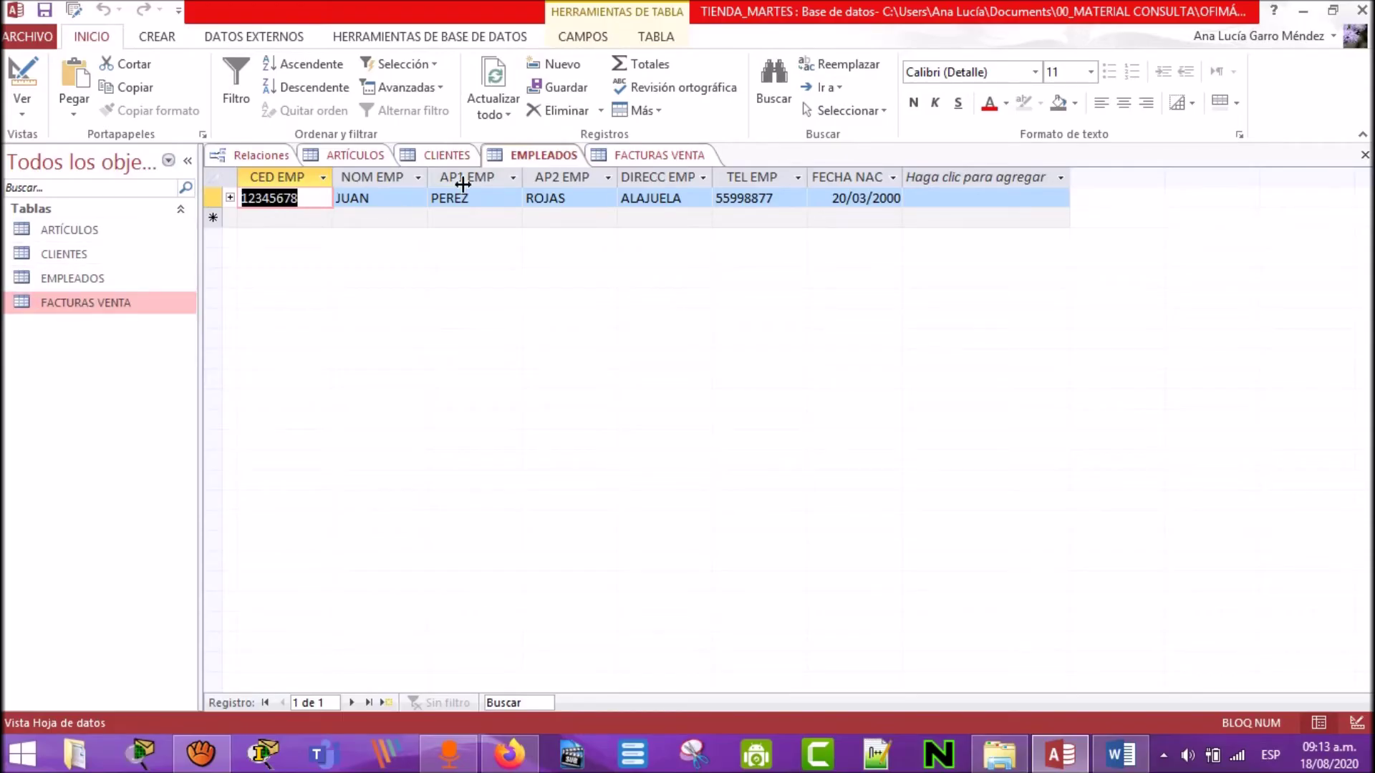
left_click(666, 158)
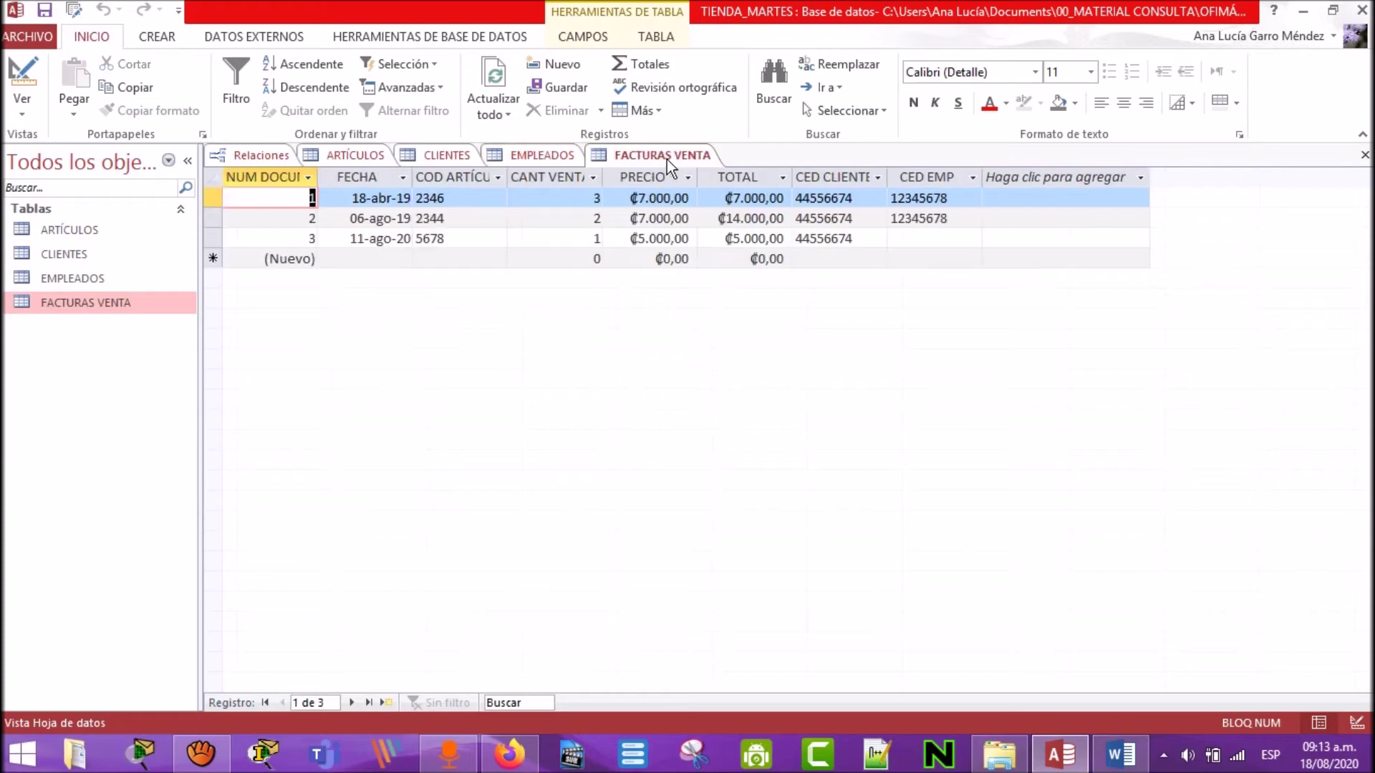
left_click(427, 157)
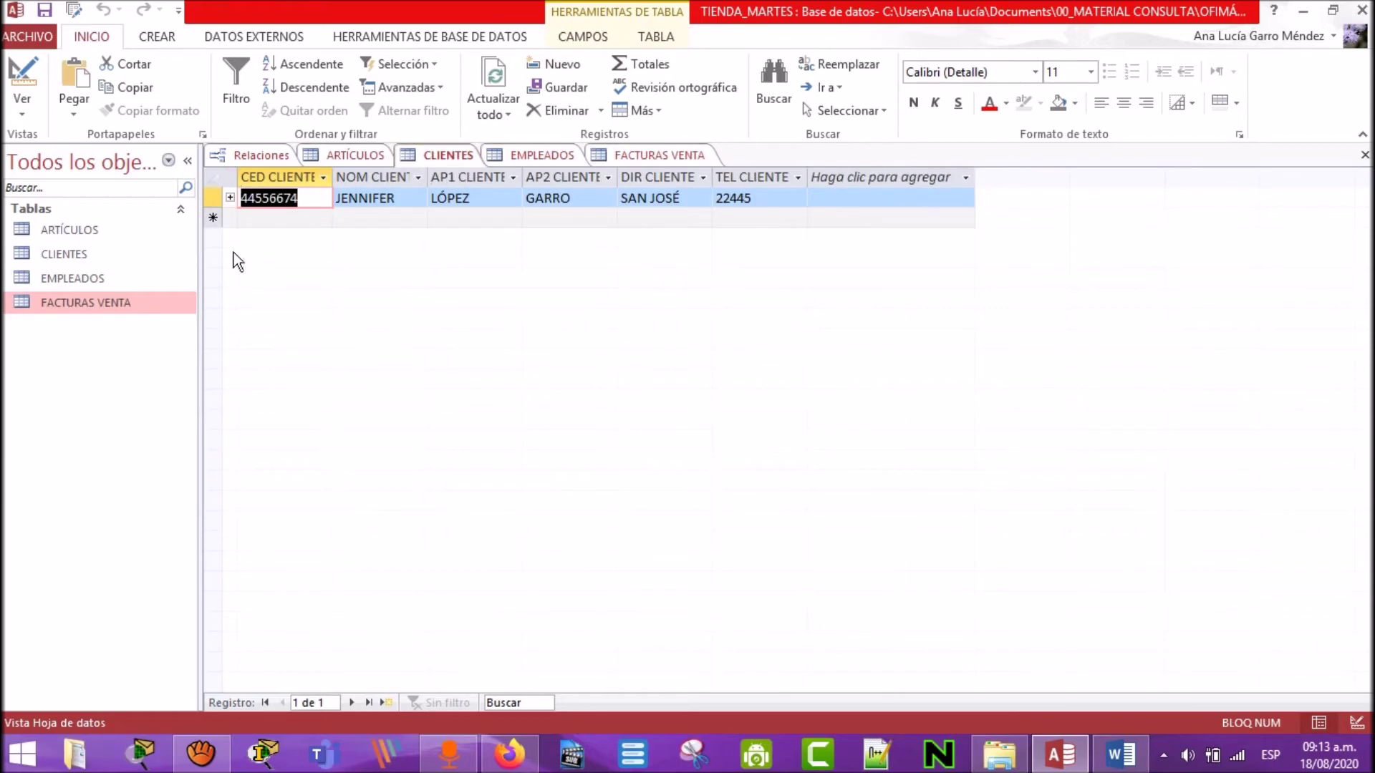
left_click(229, 199)
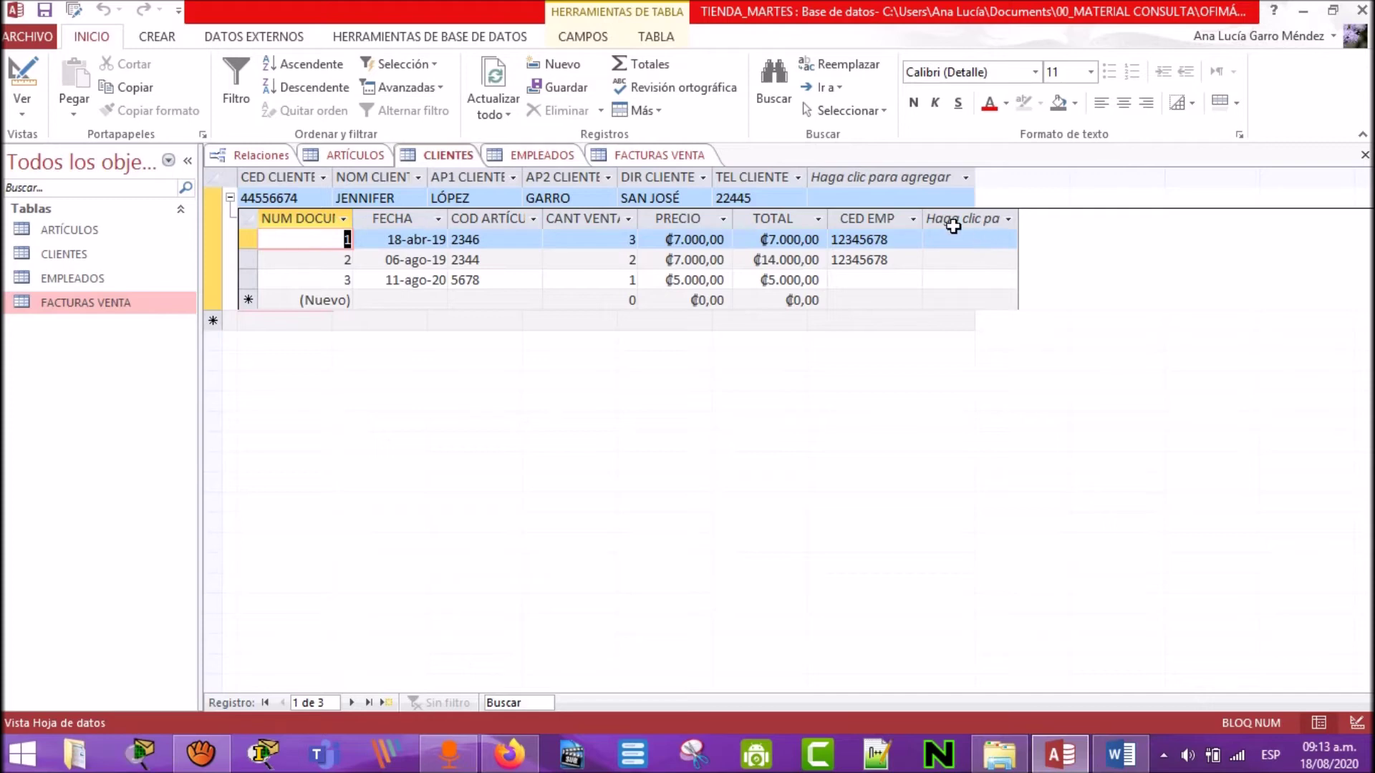
Step: Close the EMPLEADOS, FACTURAS VENTA and ARTÍCULOS tables, keeping CLIENTES open
left_click(555, 154)
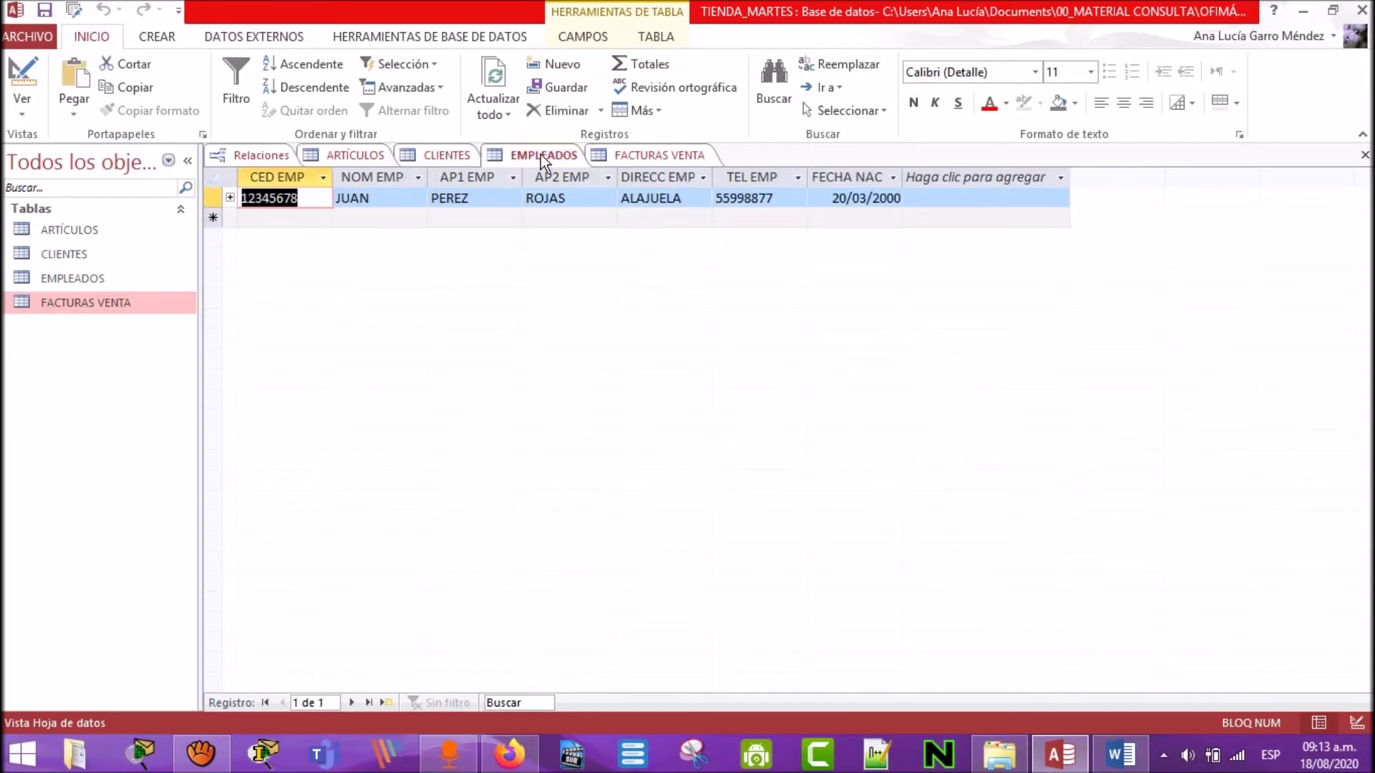
left_click(1364, 156)
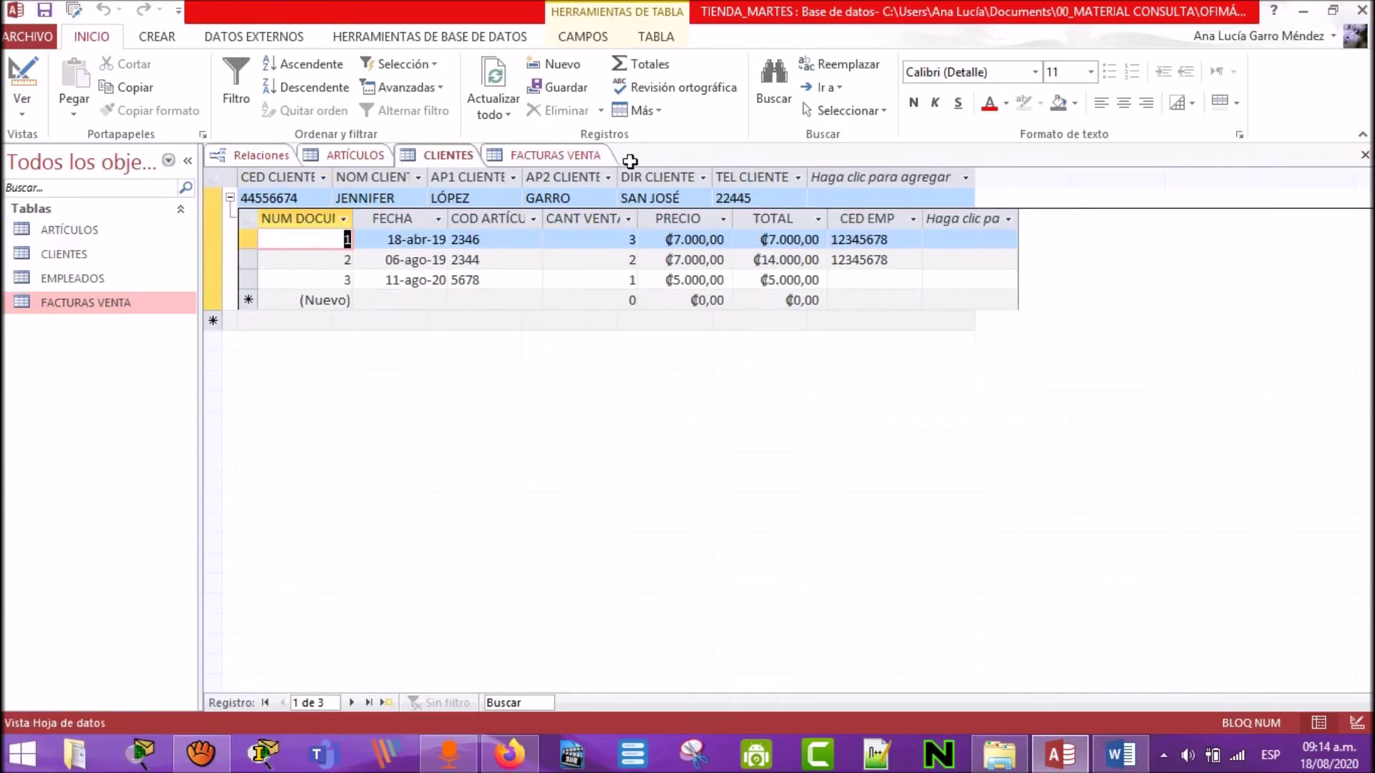
left_click(381, 159)
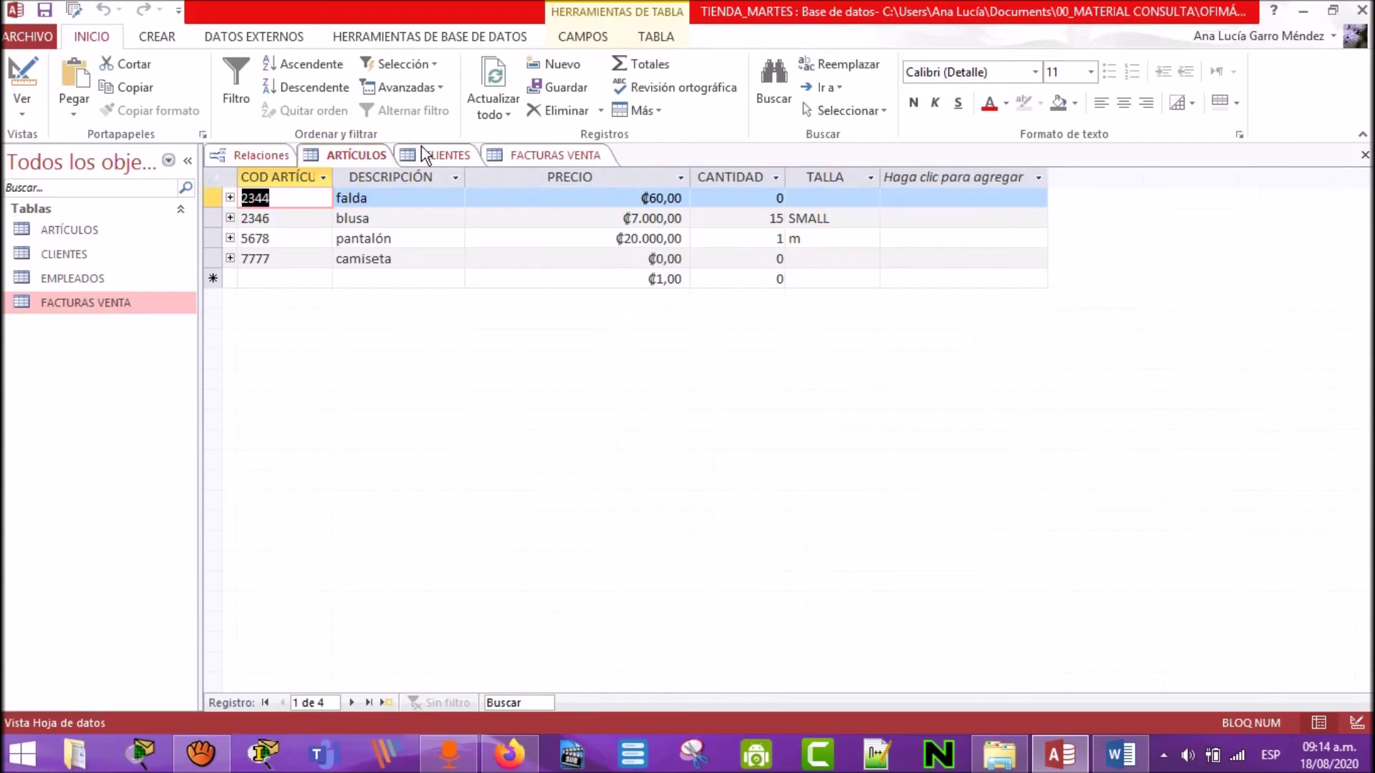
left_click(538, 154)
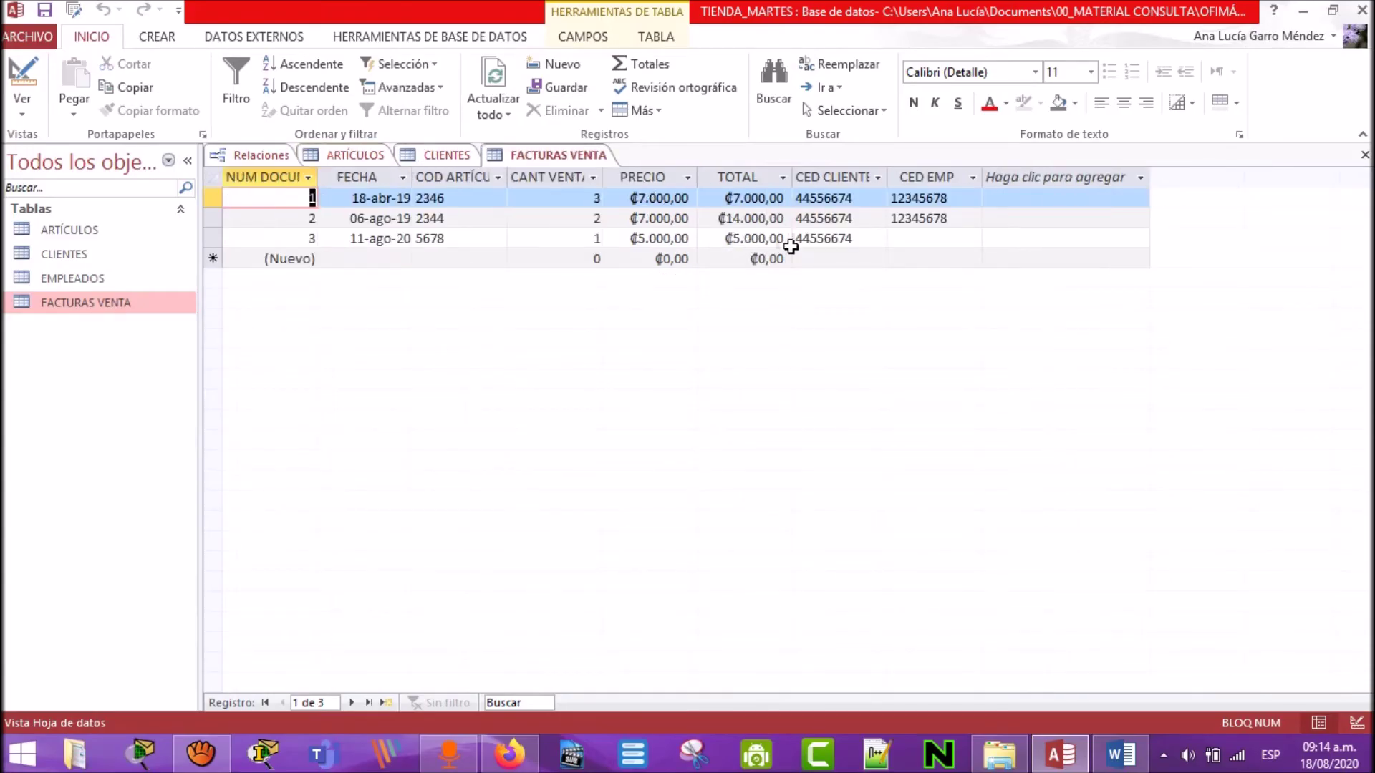
left_click(909, 238)
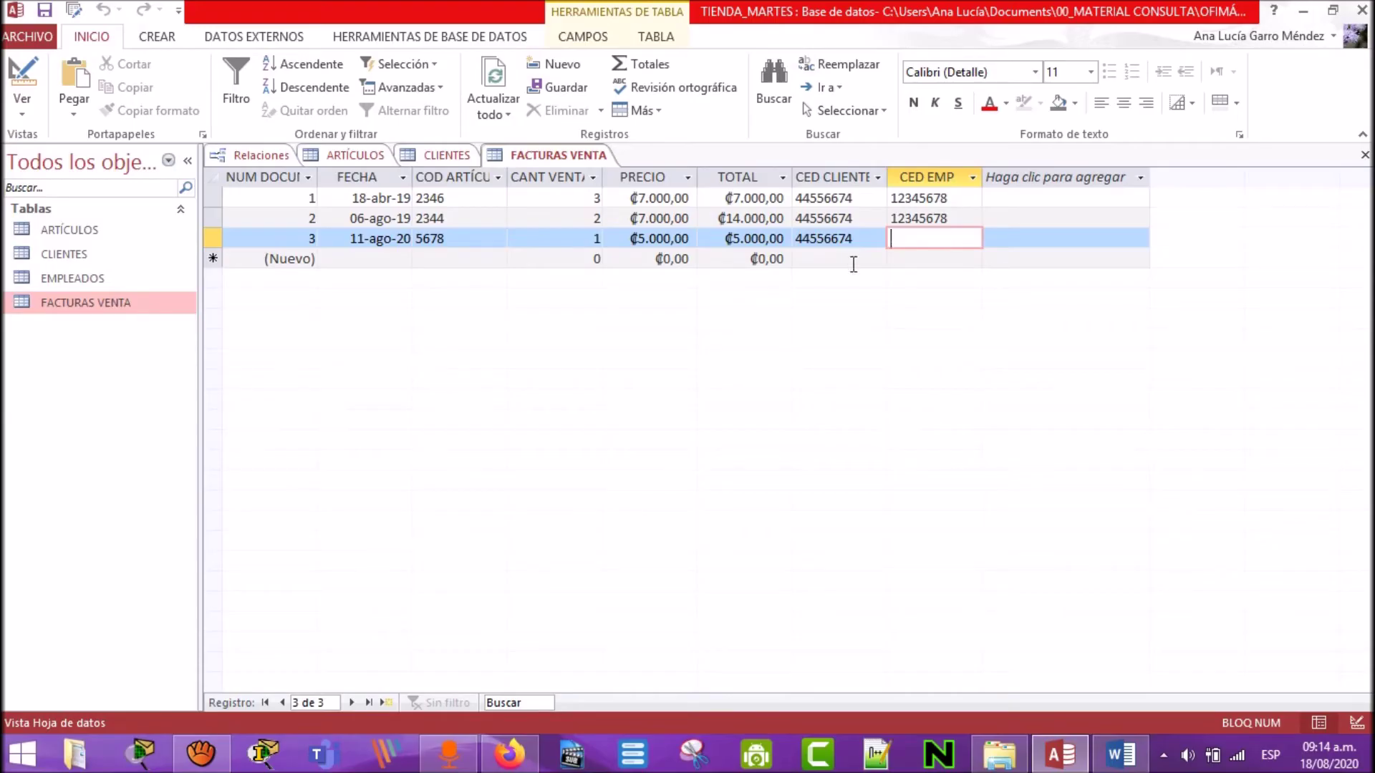
left_click(1365, 156)
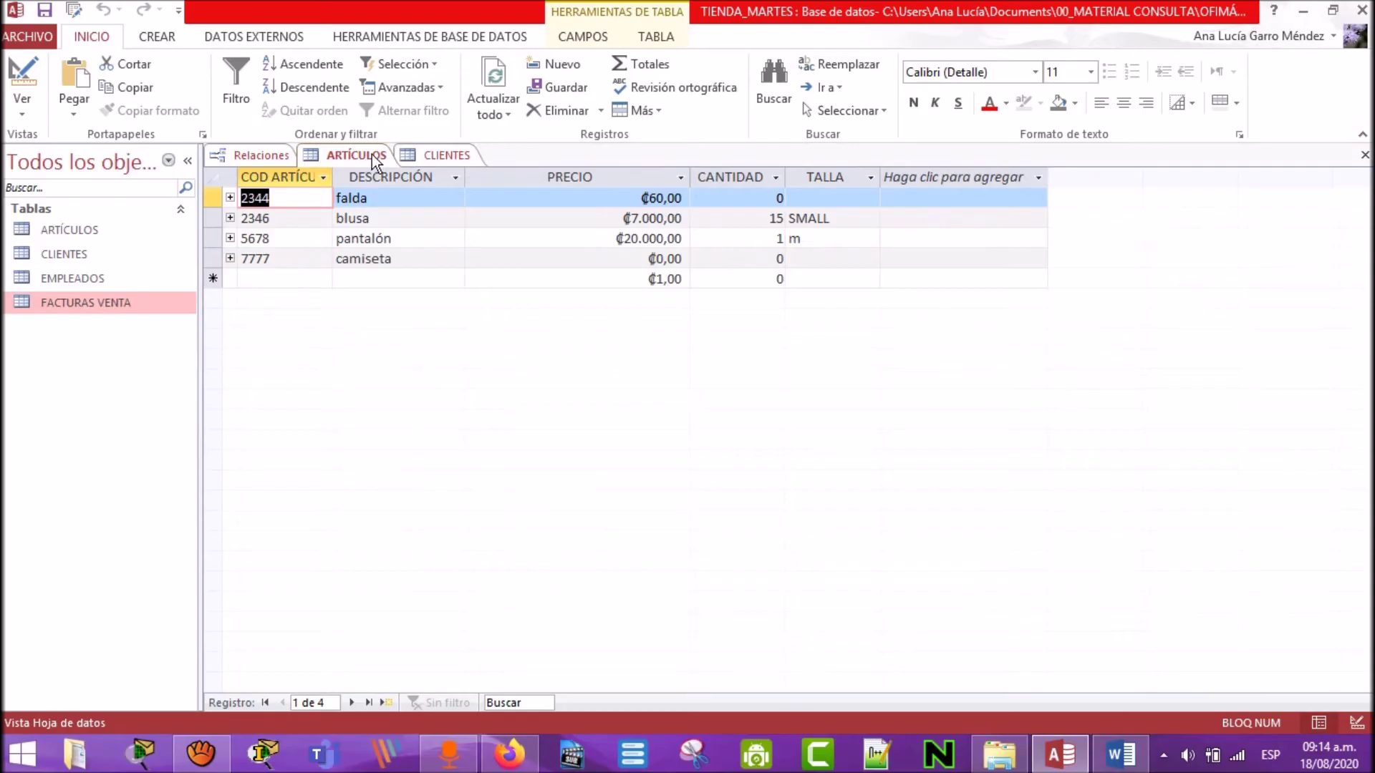
left_click(1365, 156)
left_click(1365, 155)
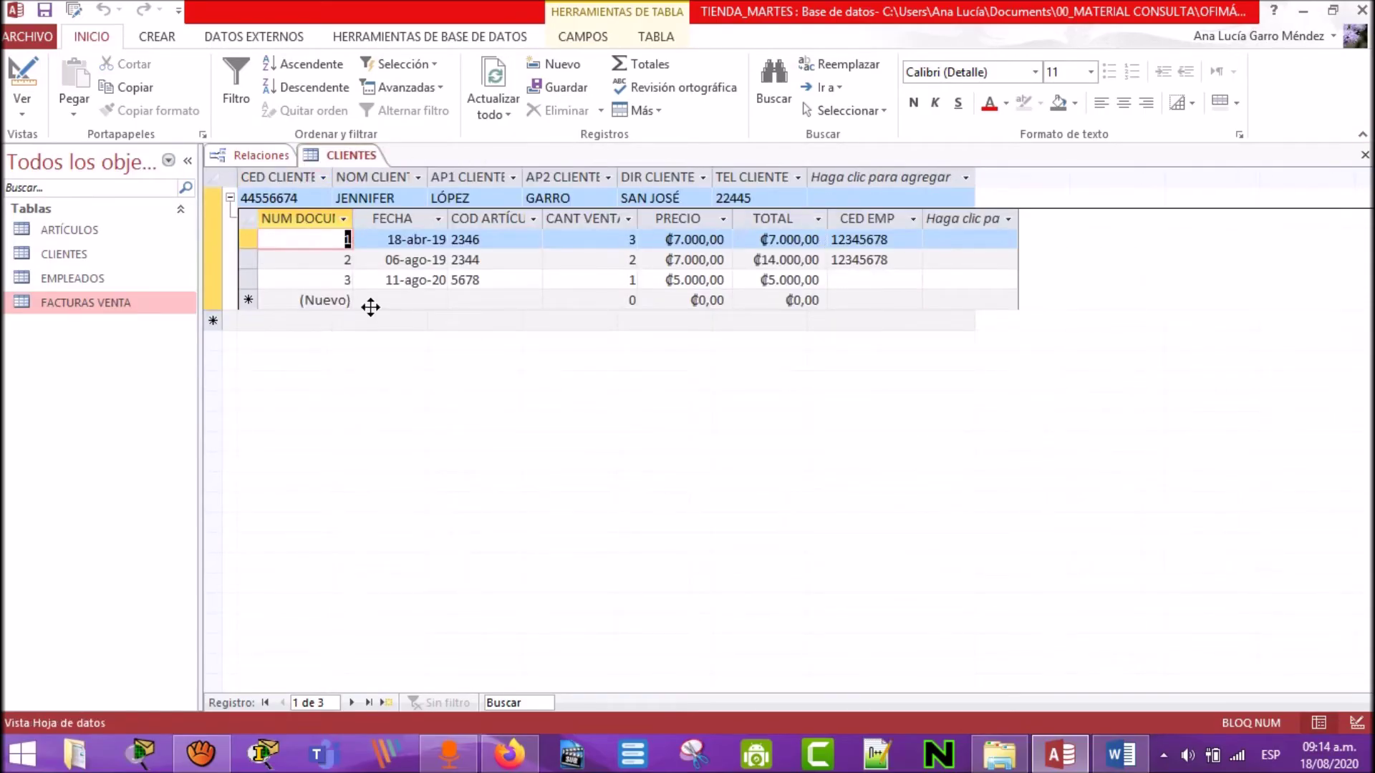
Step: Start a new invoice under the client record in CLIENTES, dated 16 August 2020 with article code 7777
left_click(230, 197)
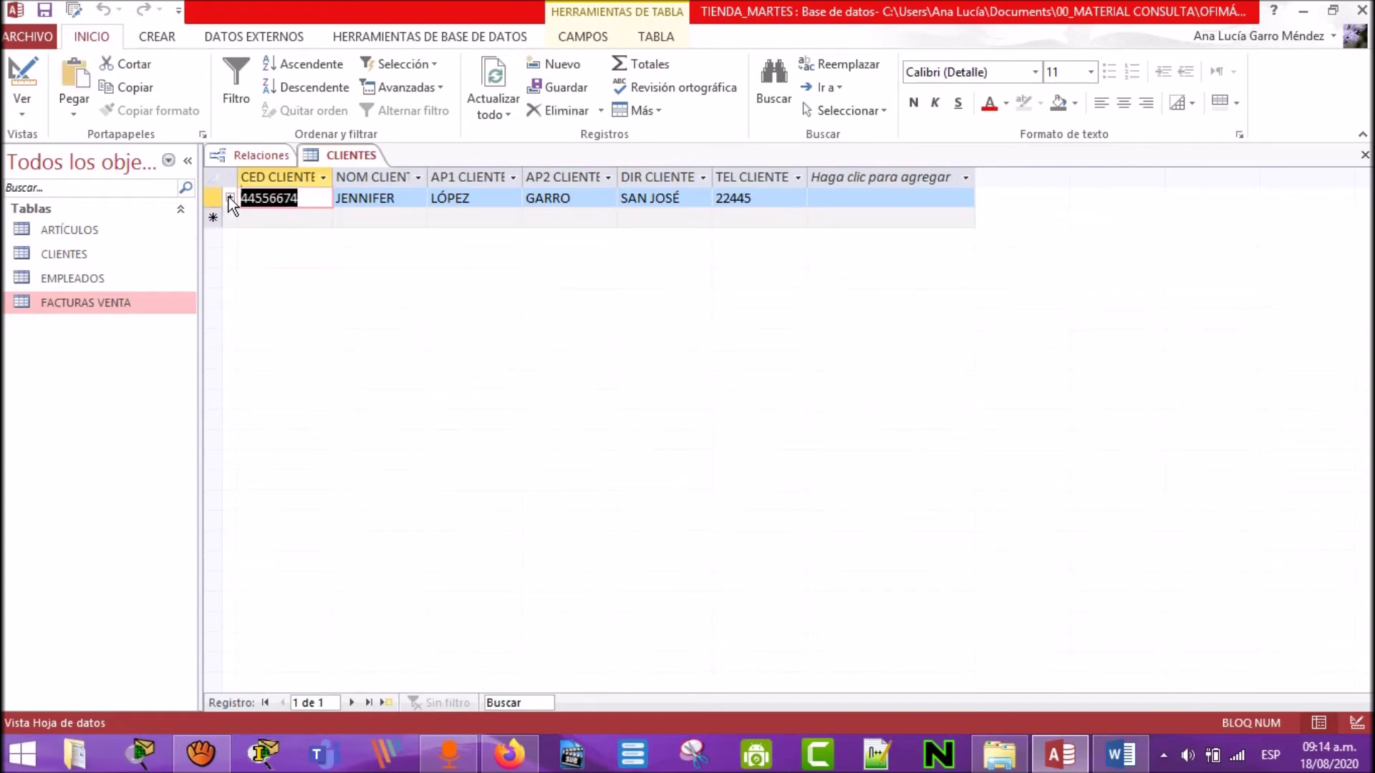
left_click(230, 198)
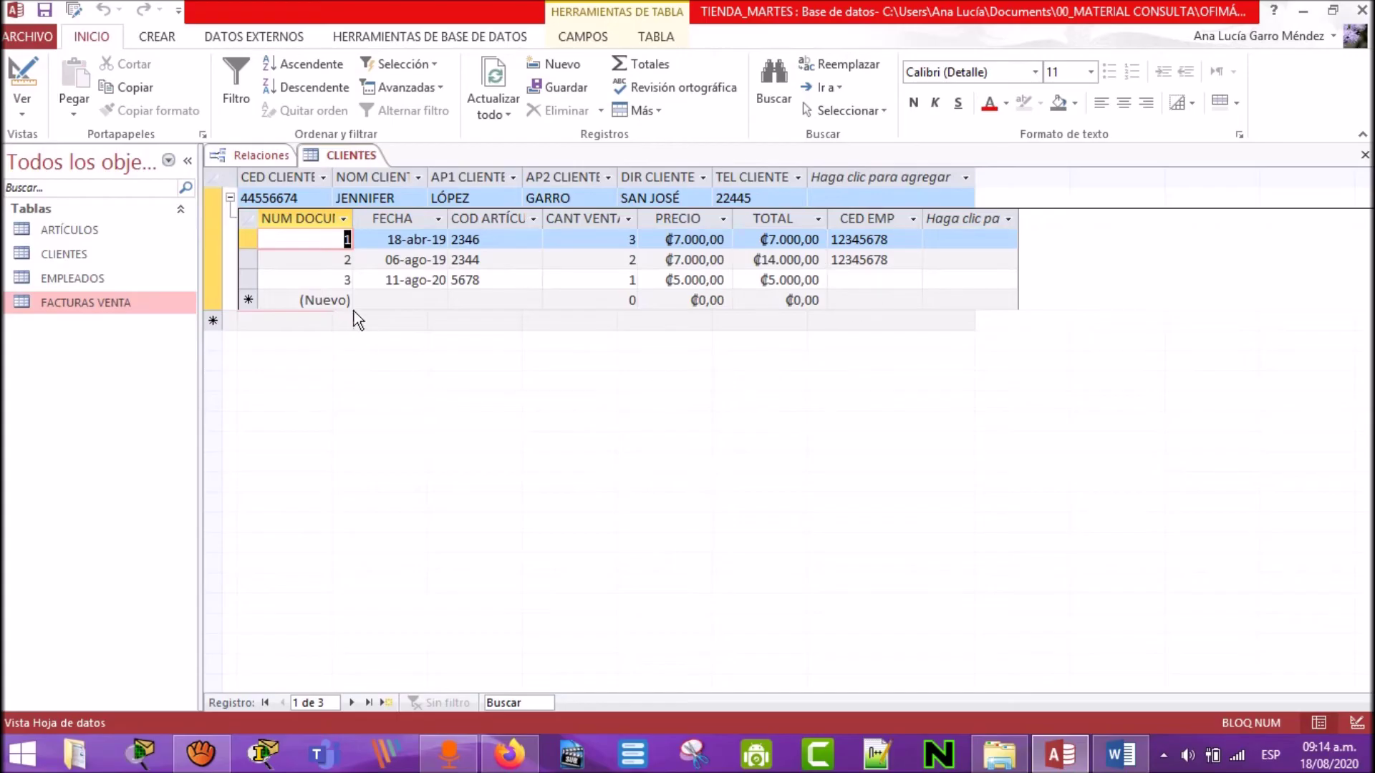
left_click(390, 298)
left_click(455, 306)
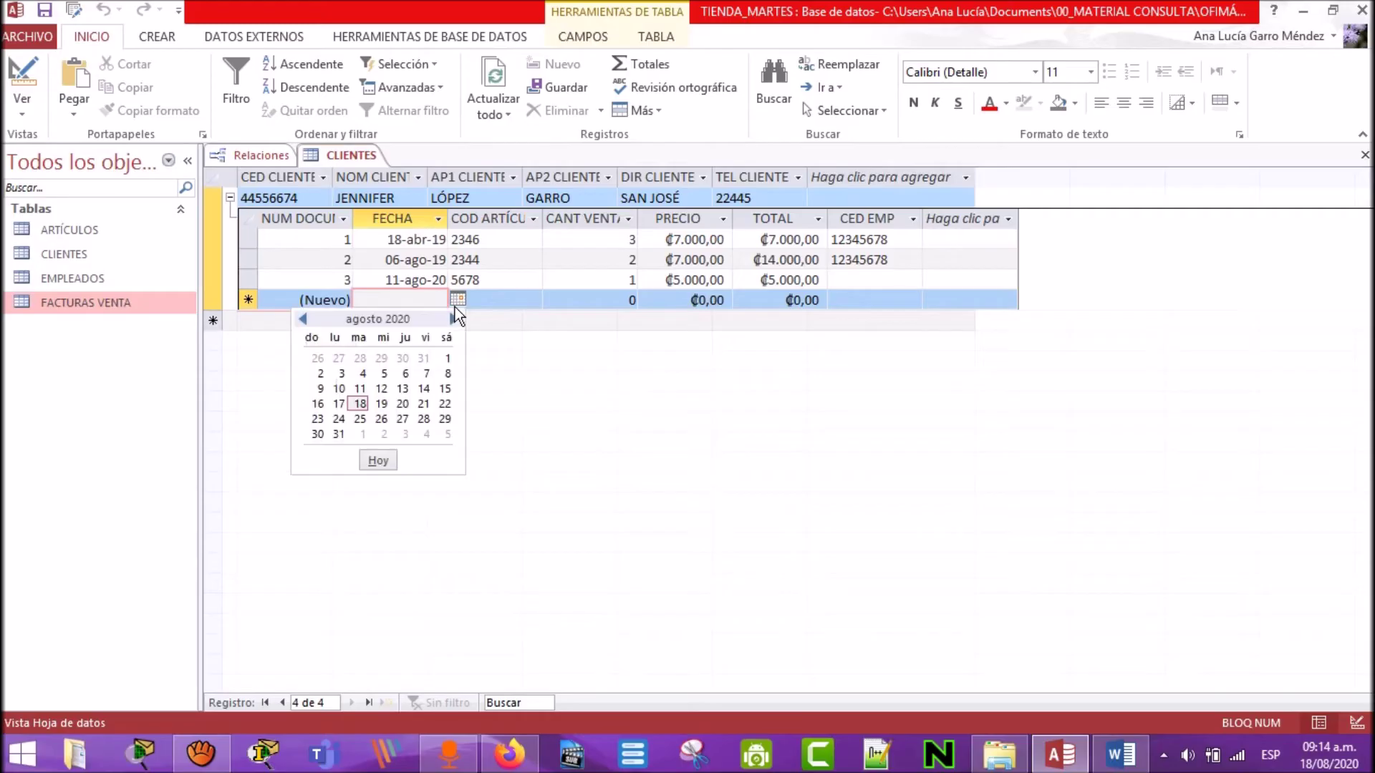
left_click(318, 404)
left_click(494, 298)
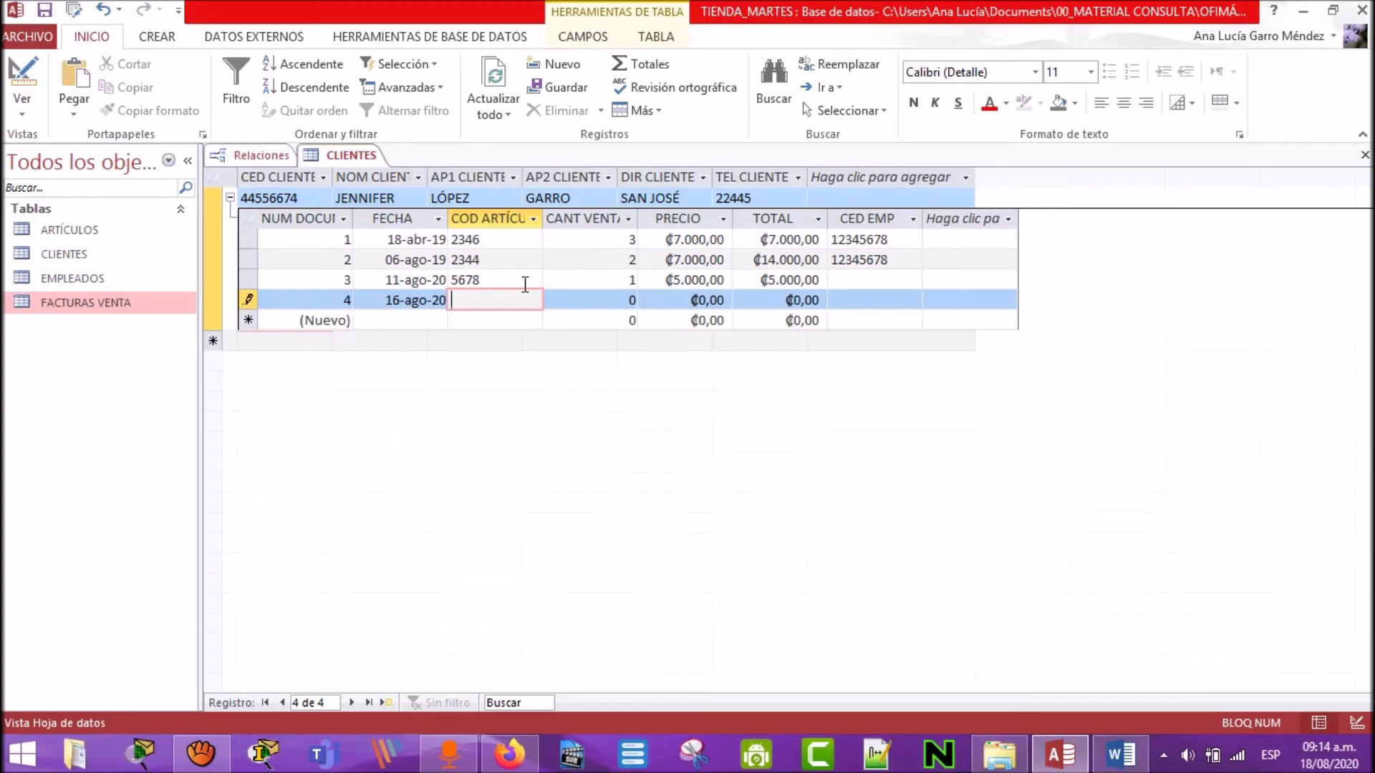
key("Num_Lock")
key("Num_Lock")
type("7777")
Step: Set the new invoice's PRECIO to 8500 and its CANT VENTA to 1
left_click(707, 304)
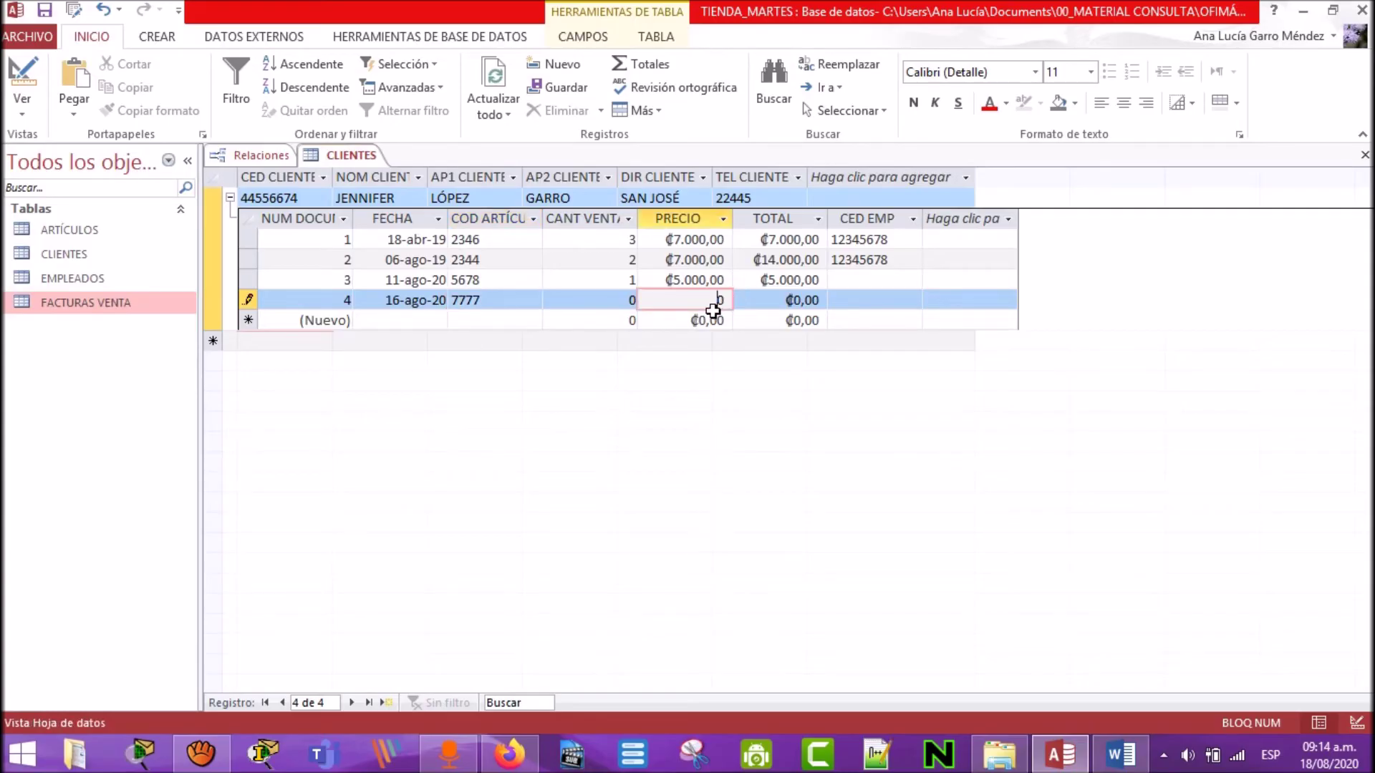
double_click(717, 300)
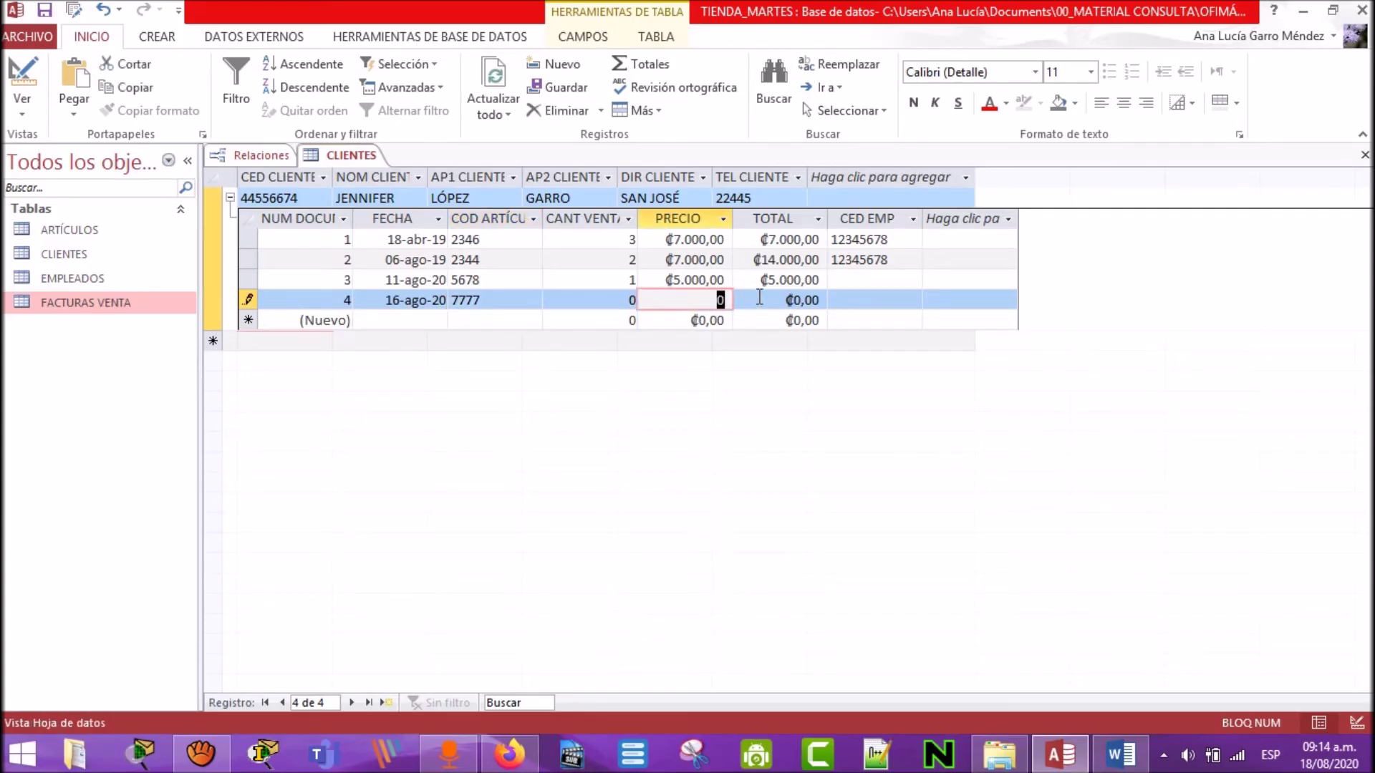
type("8500")
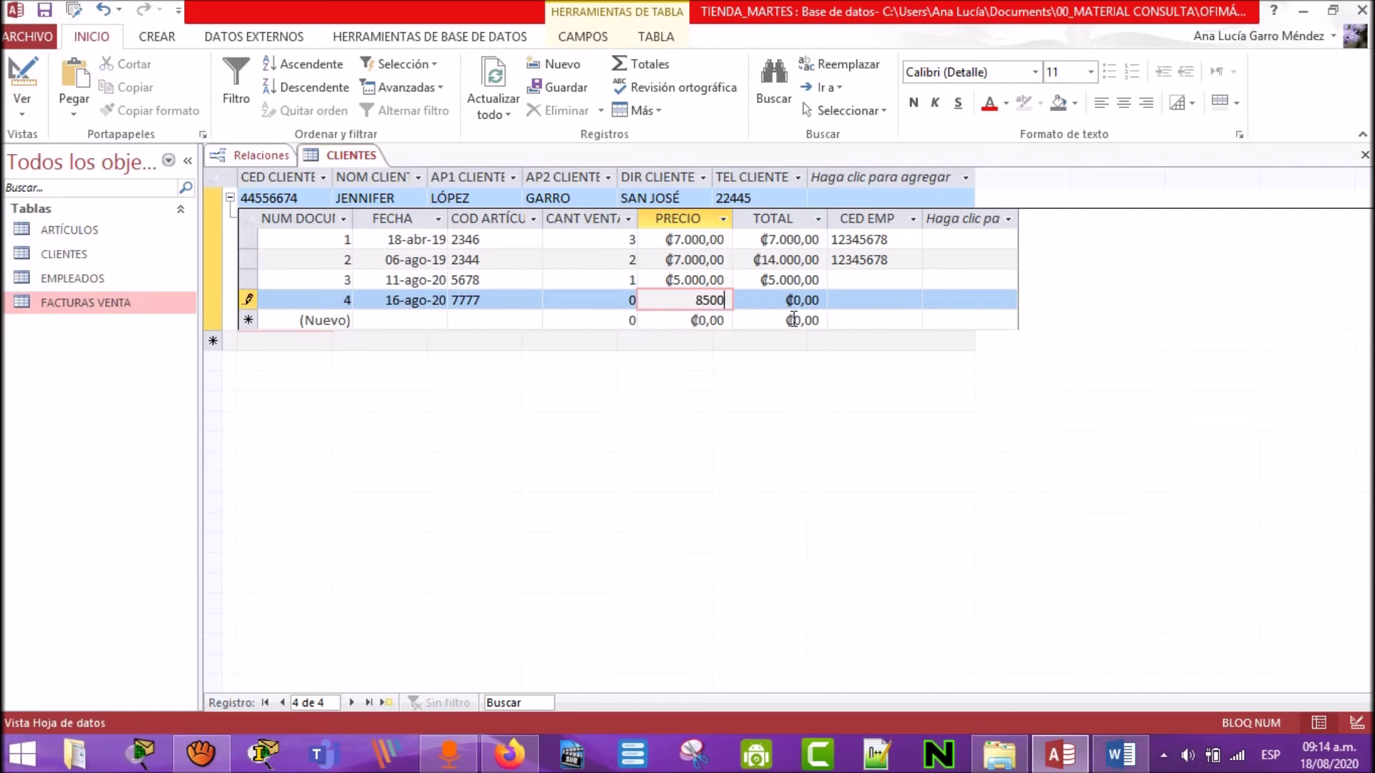
double_click(630, 300)
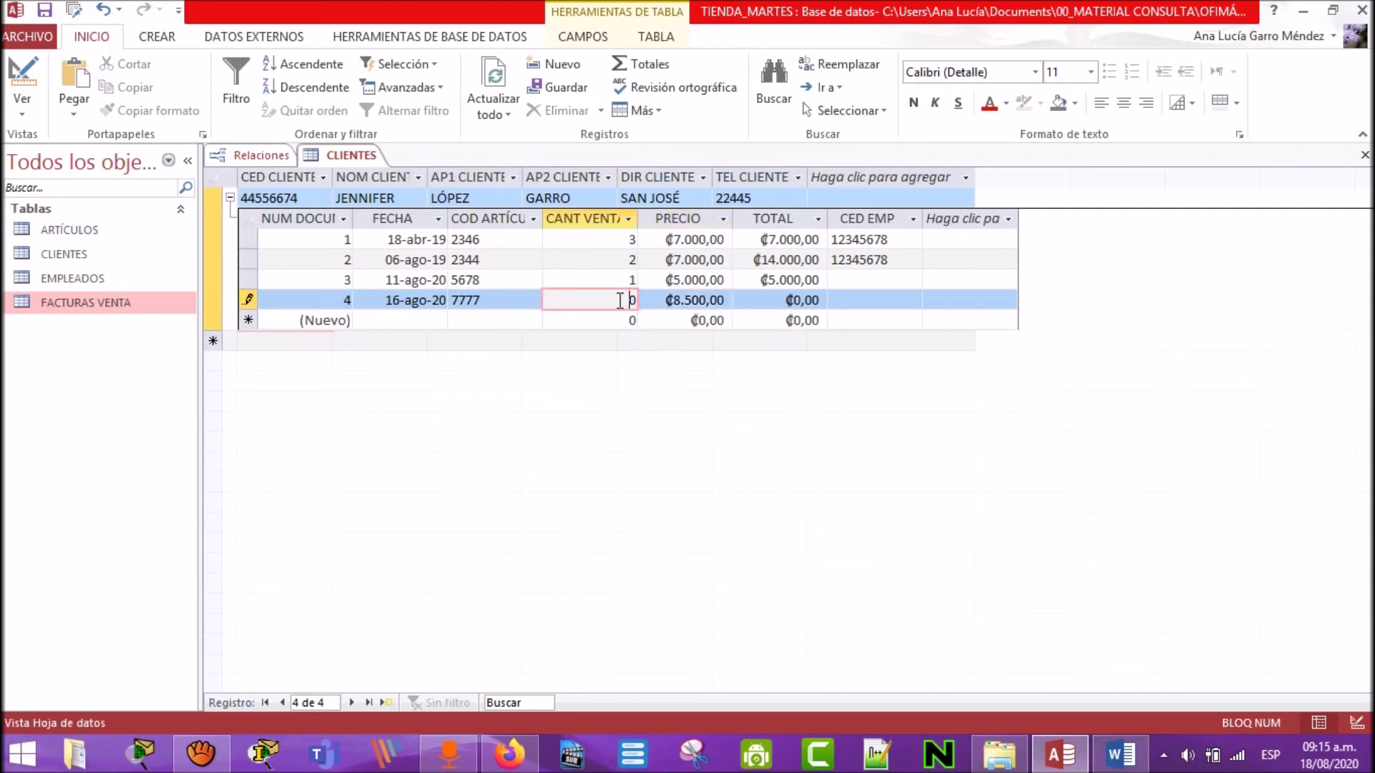
type("1")
Step: Set the new invoice's TOTAL to 8500, enter the employee's ID number in CED EMP, and save the record
double_click(790, 299)
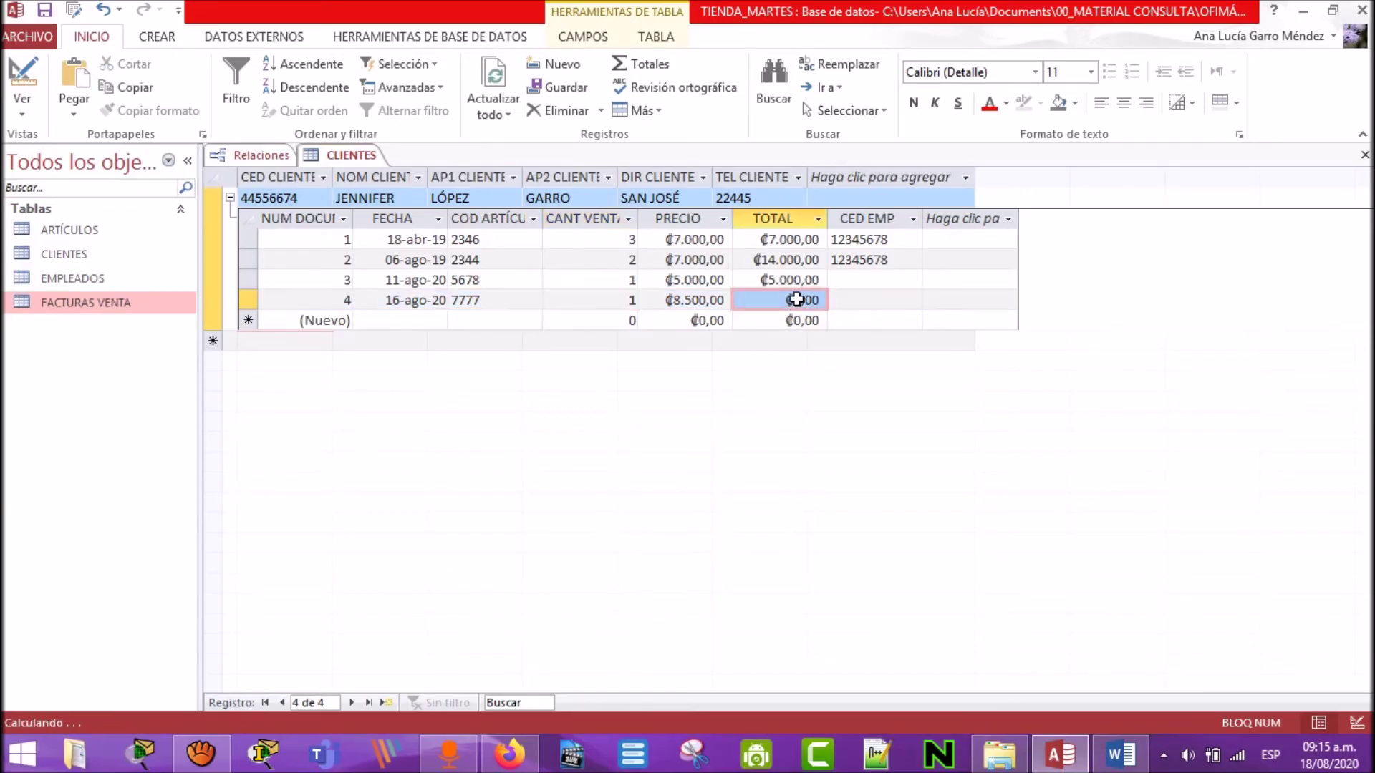
left_click_drag(856, 290, 880, 293)
type("8500")
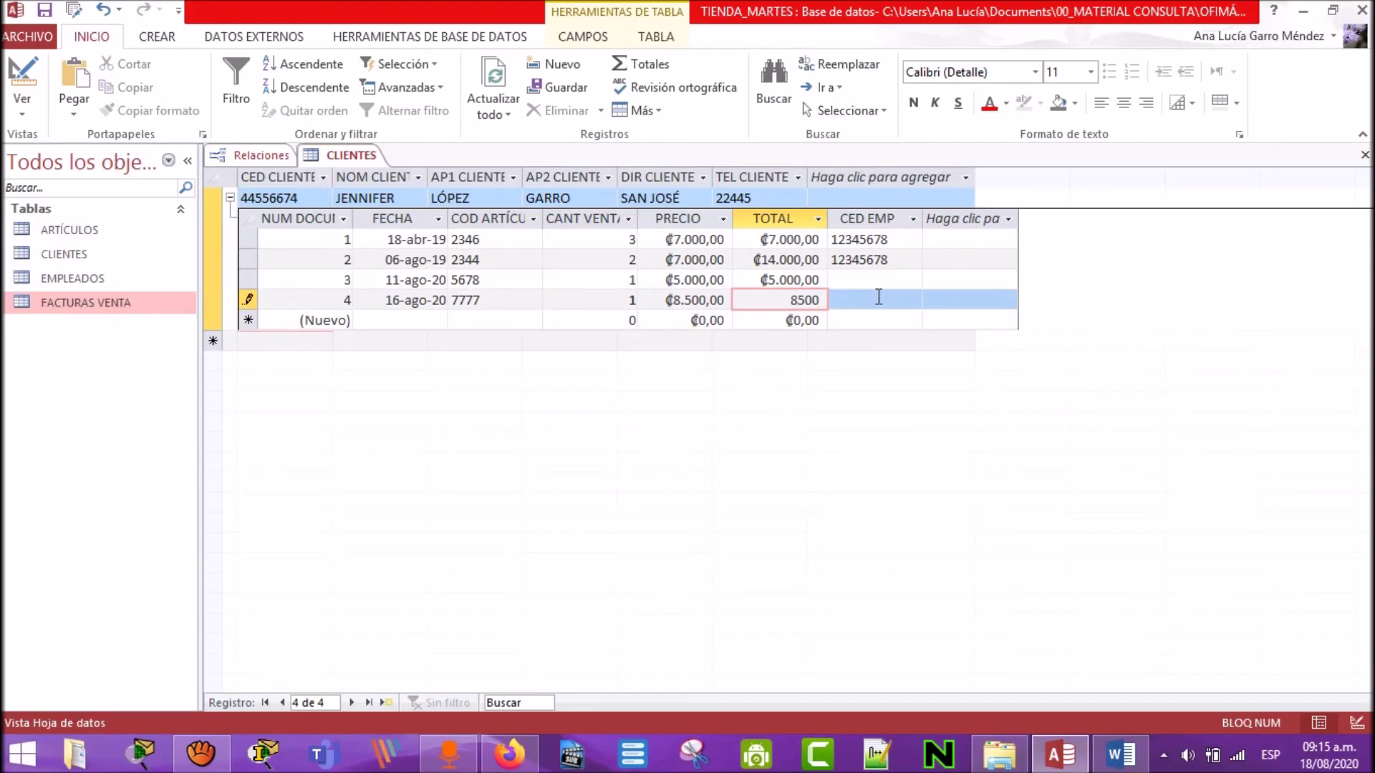
key("Return")
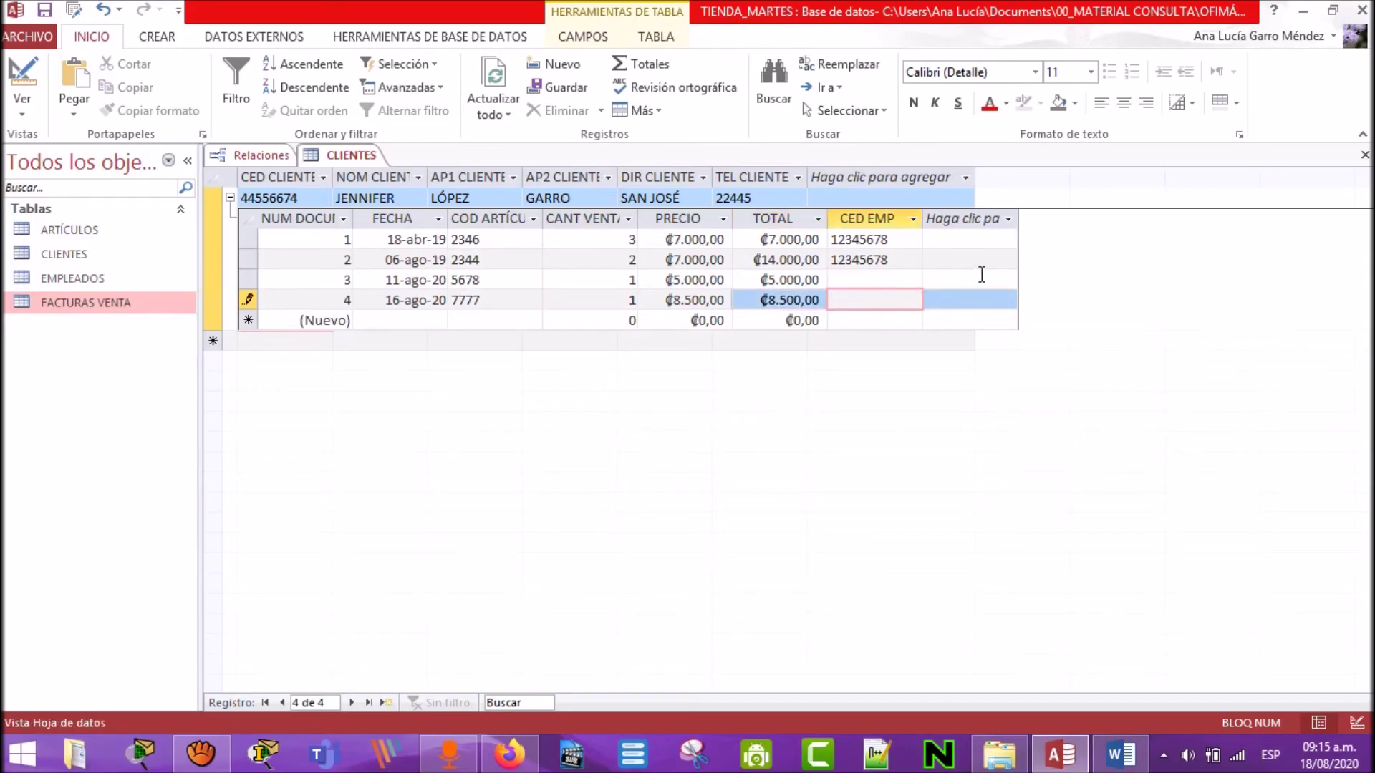
type("12345678")
left_click(44, 10)
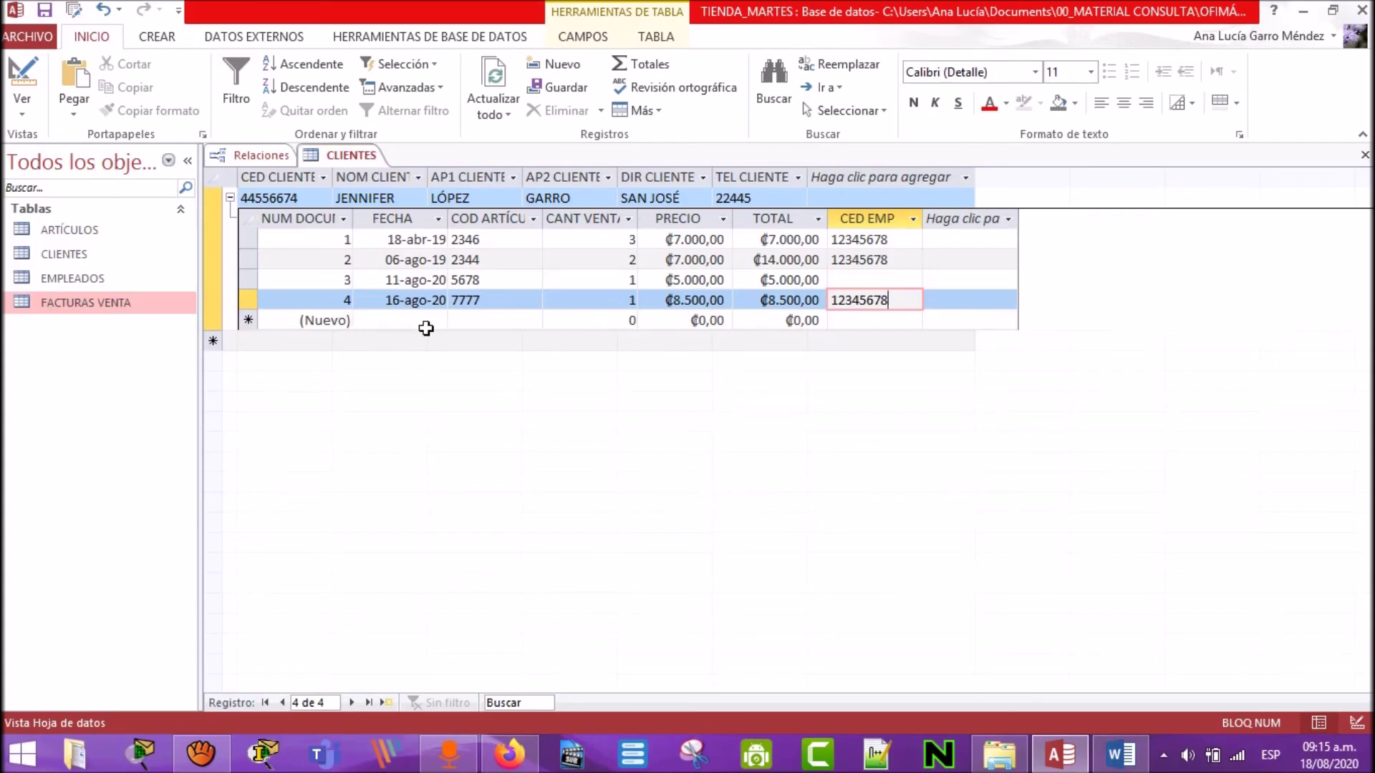
Step: Check the existing article codes in the ARTÍCULOS table, leaving it open, and return to CLIENTES
double_click(89, 235)
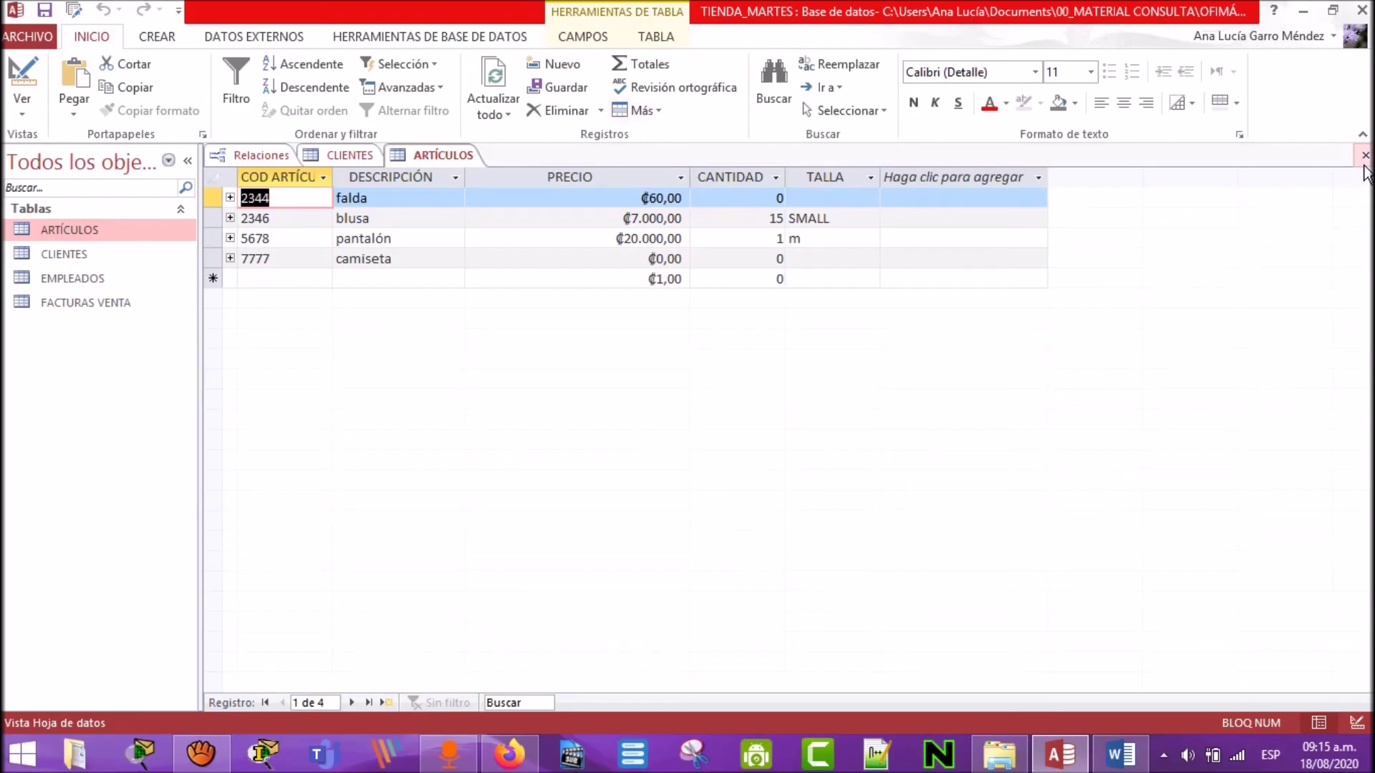
left_click(354, 170)
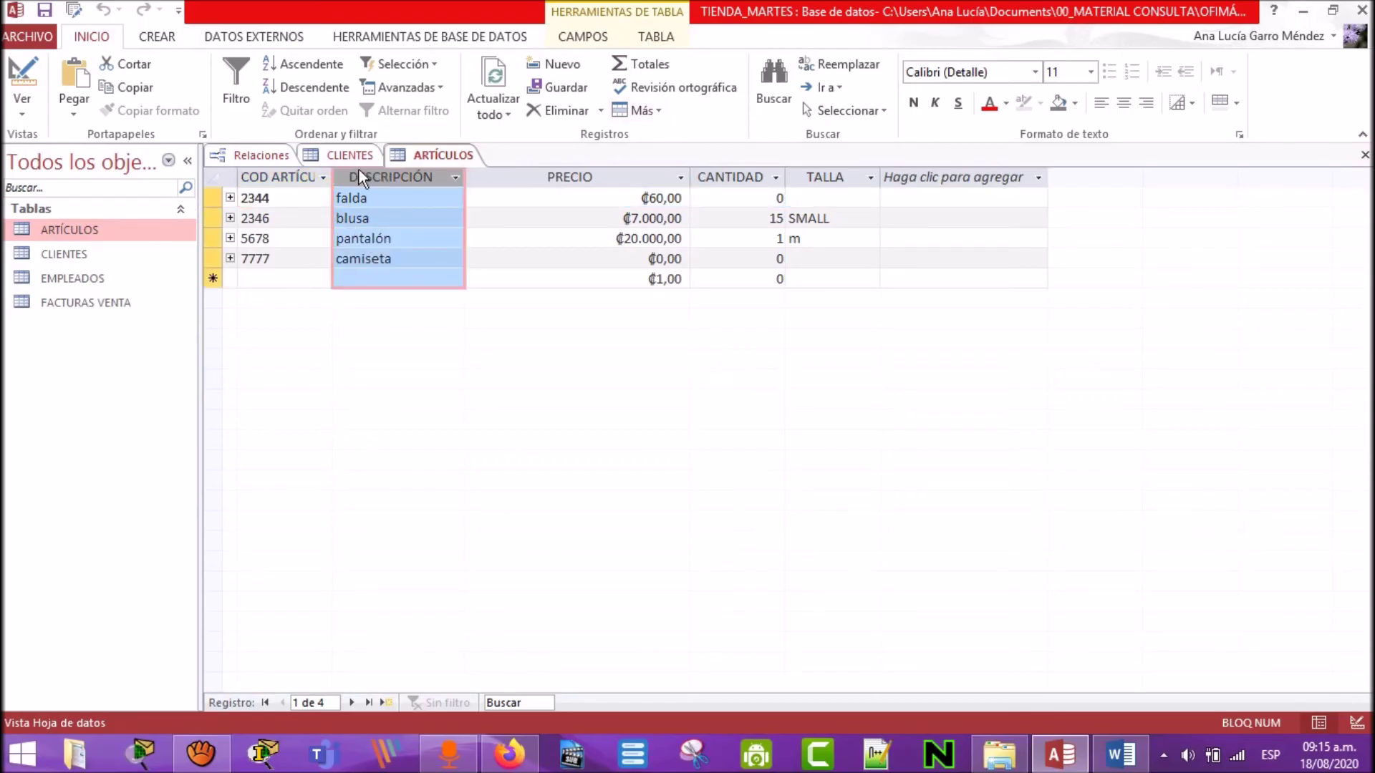
left_click(356, 162)
Step: Start another invoice under the client record in CLIENTES, dated 17 August 2020 with article code 4571
left_click(408, 321)
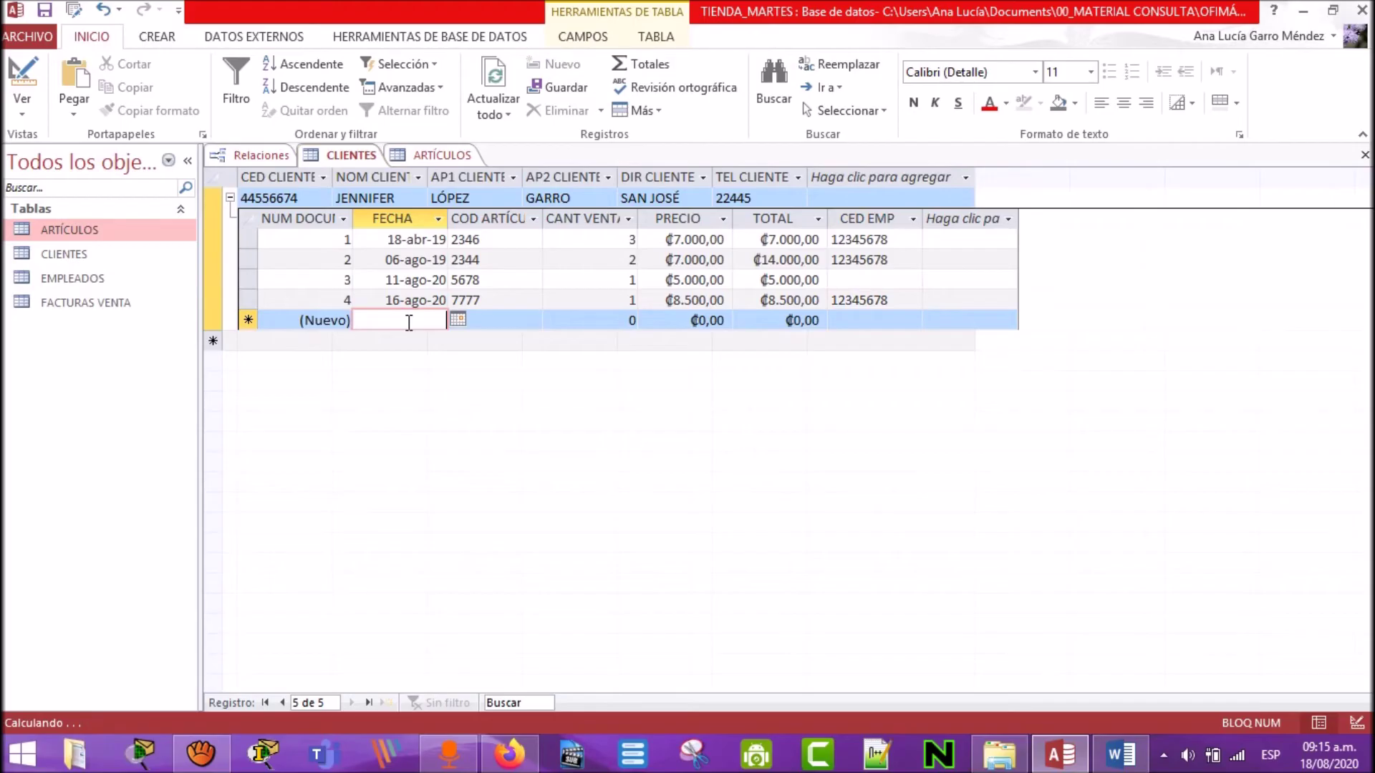
left_click(457, 320)
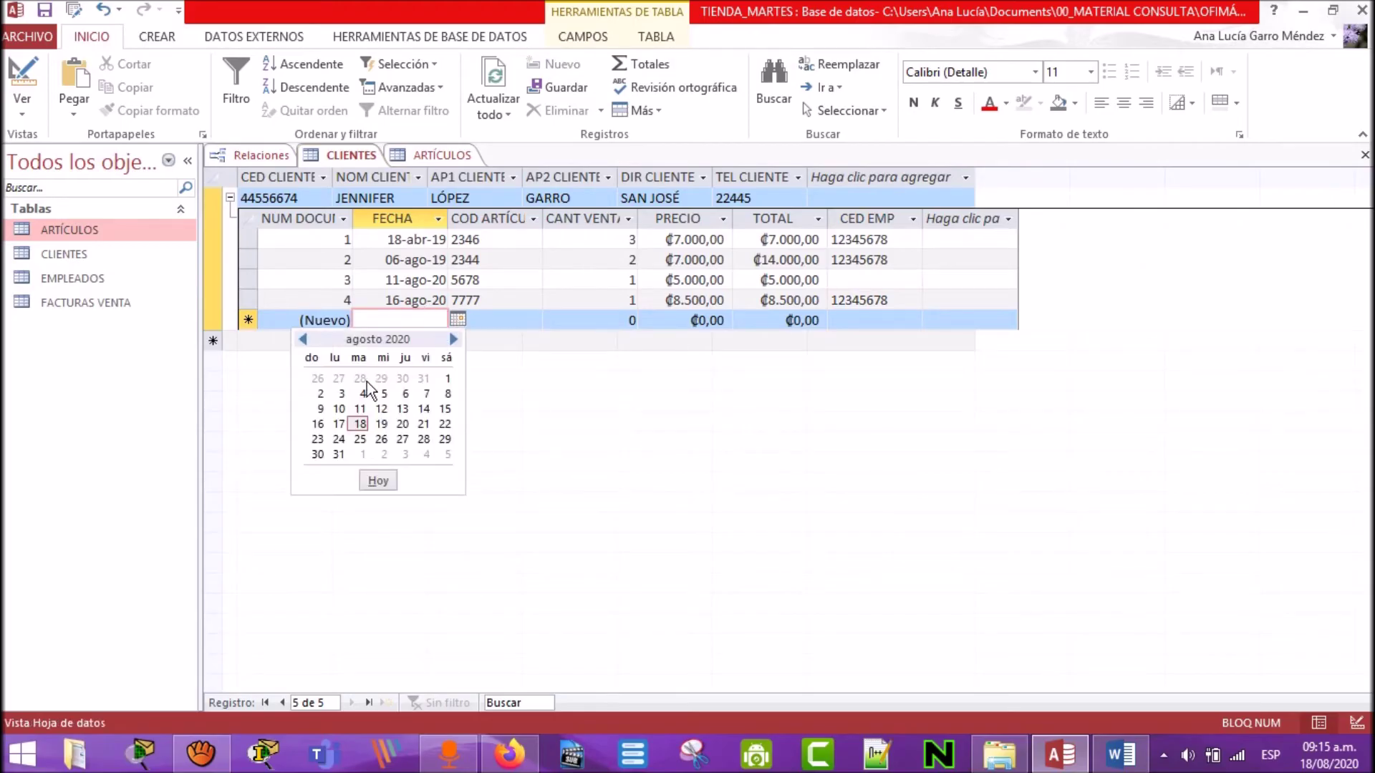
left_click(337, 421)
left_click(500, 324)
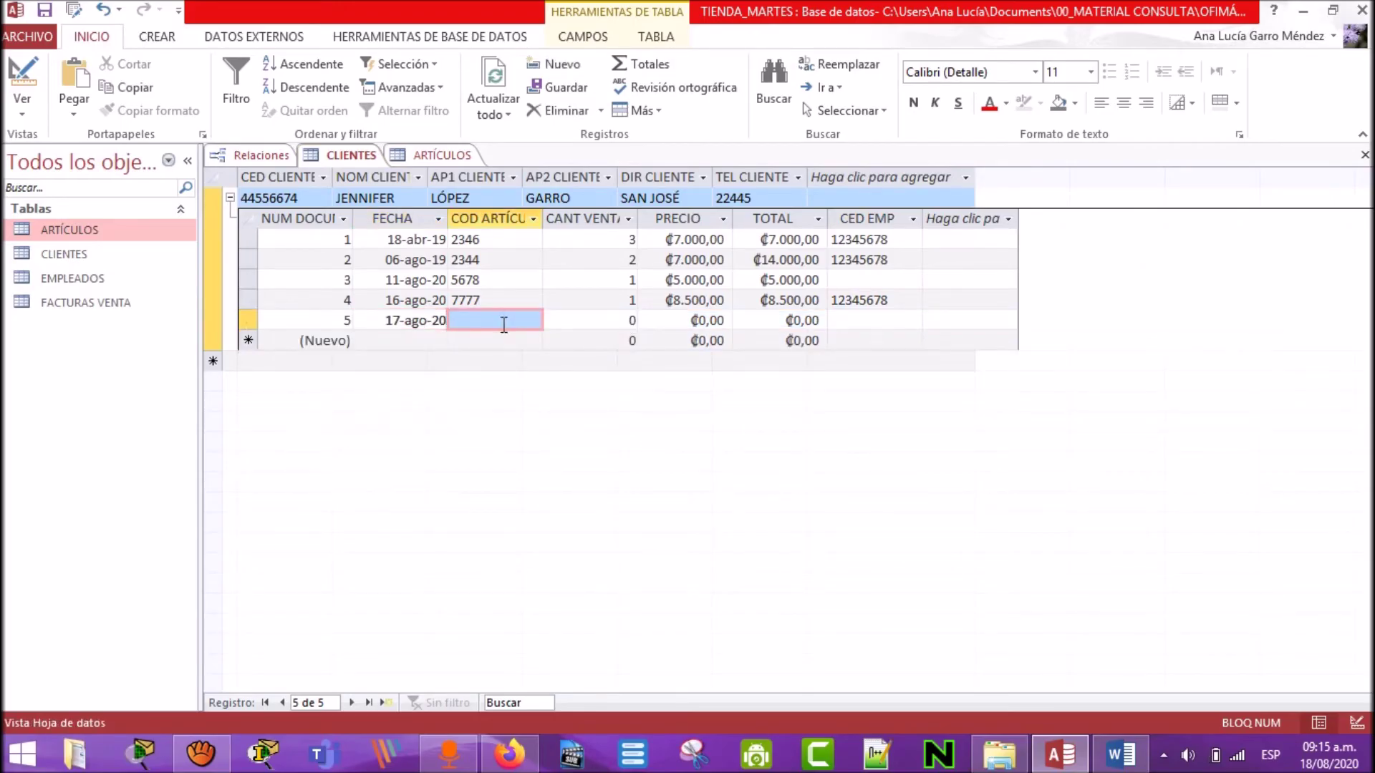
type("4571")
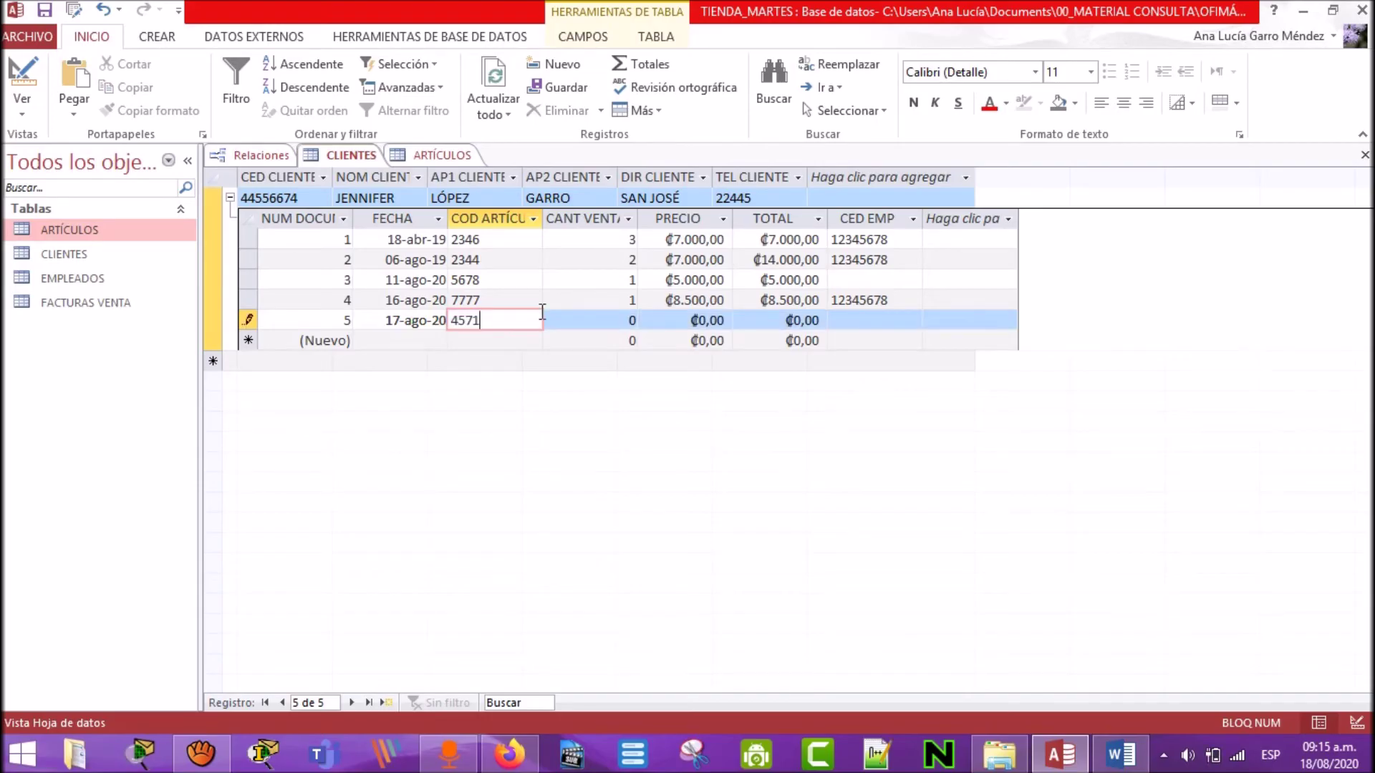
Step: Set the 17 August invoice's CANT VENTA to 1 and both its PRECIO and TOTAL to 6700
left_click(635, 320)
type("1")
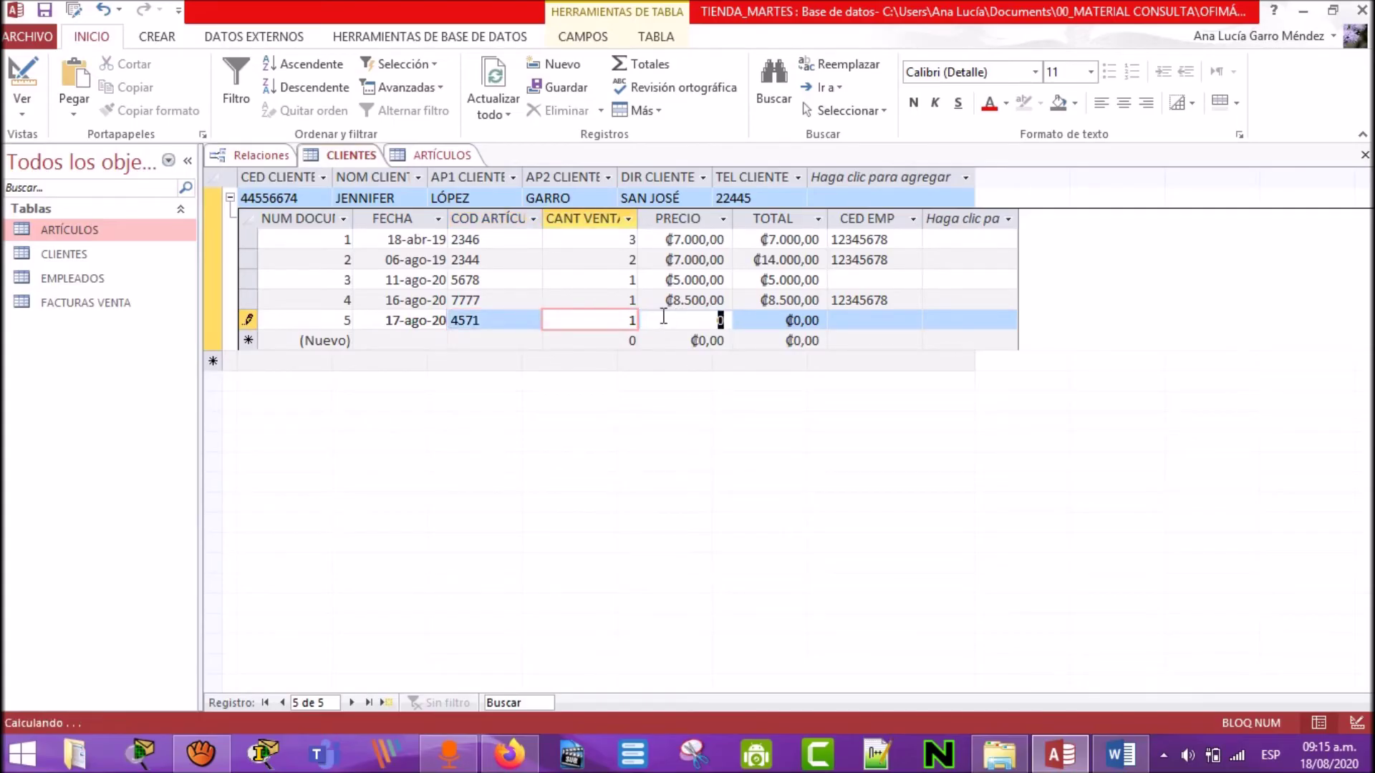
left_click(728, 322)
type("6.7")
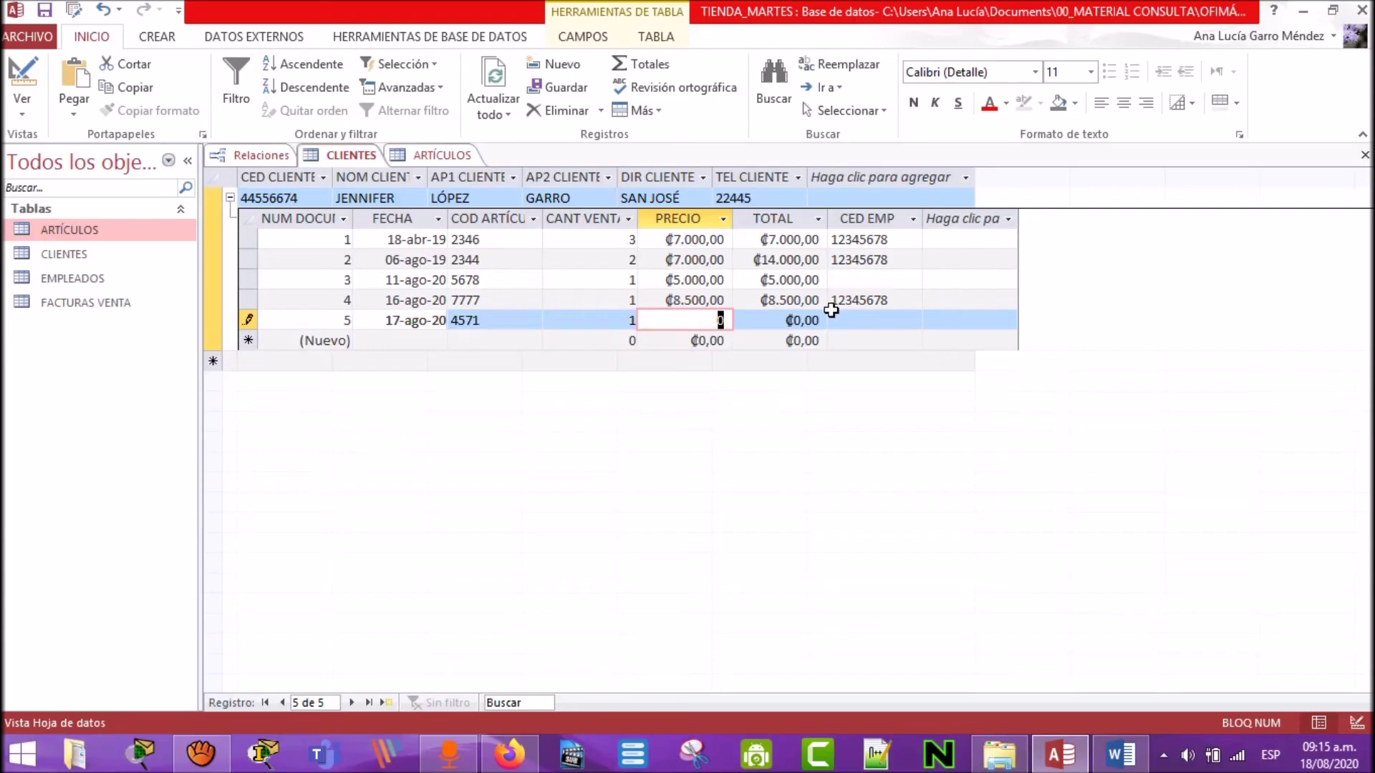
type("00")
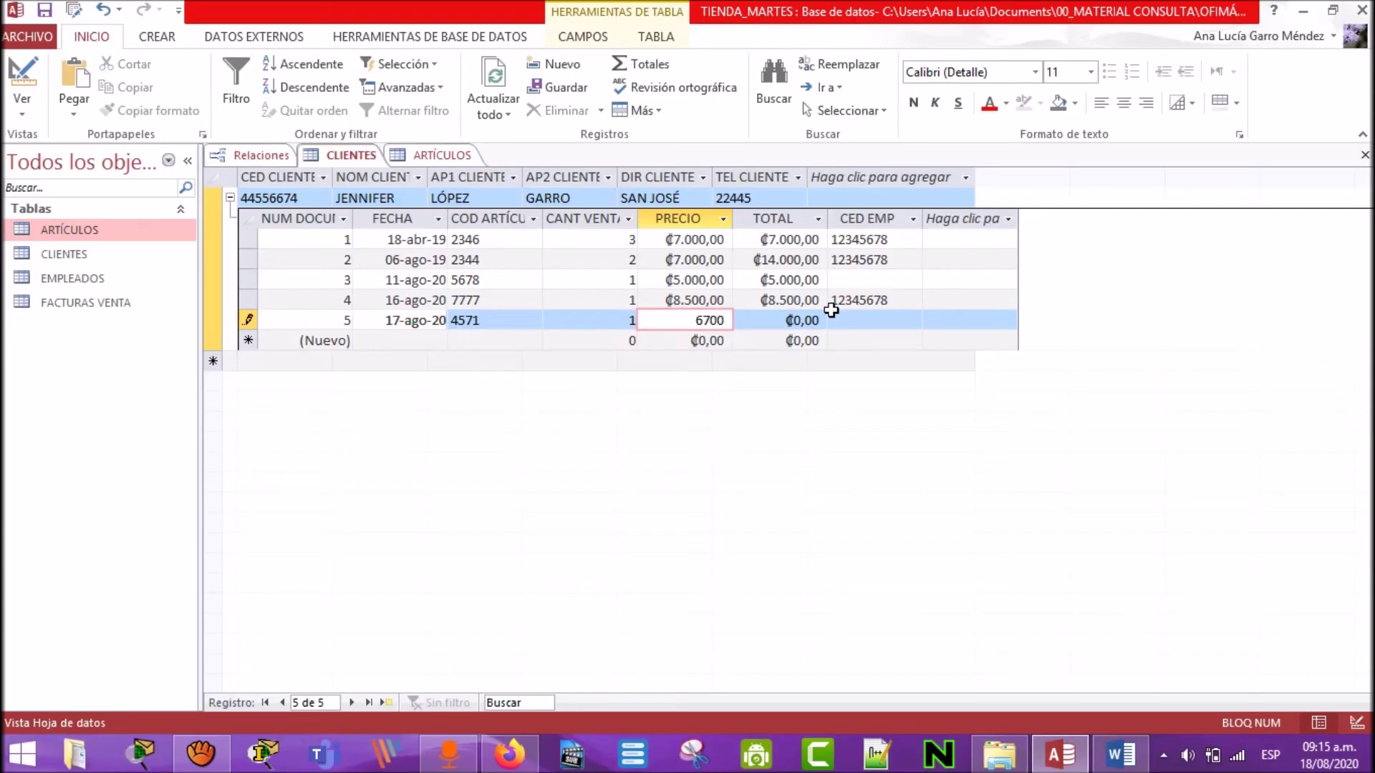
left_click(823, 319)
type("6700")
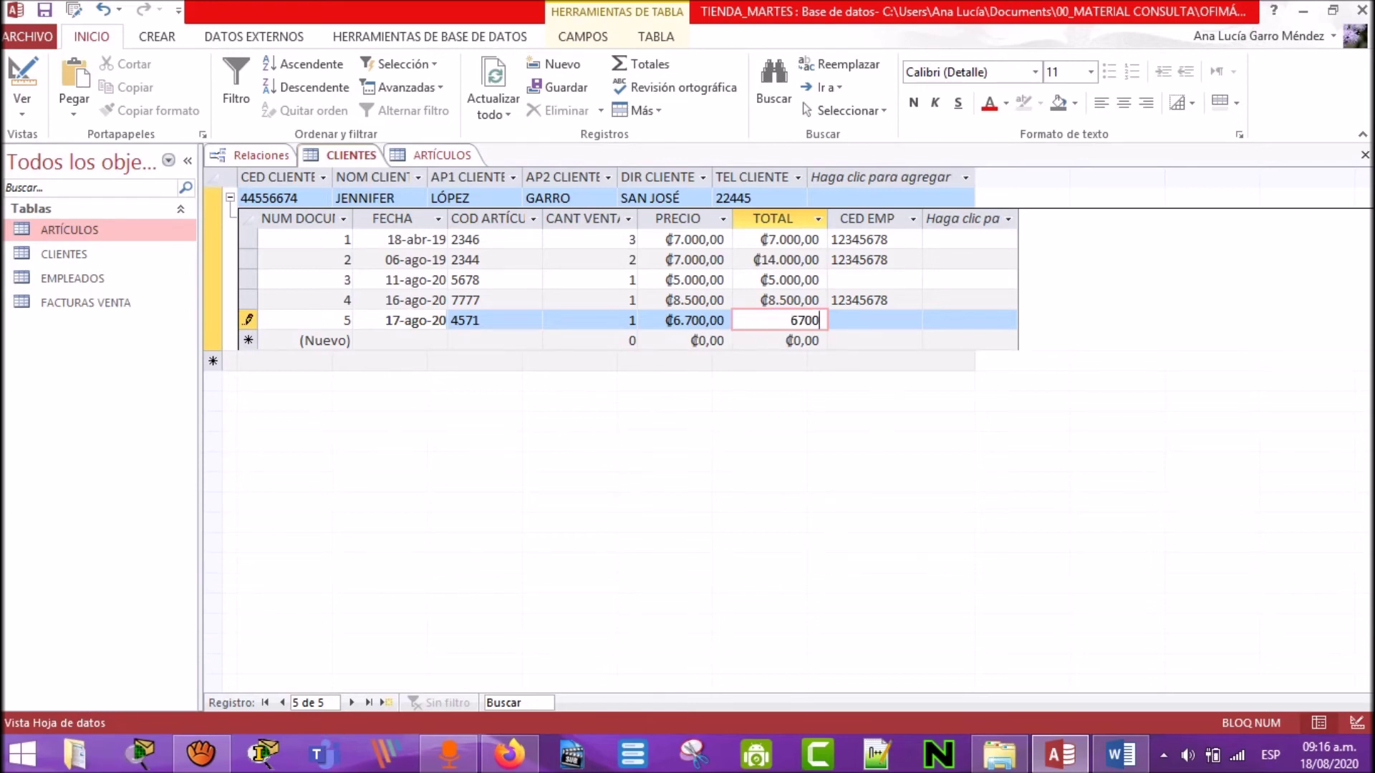
Step: Try to commit the invoice with article code 4571, read the alert and dismiss it
left_click(668, 488)
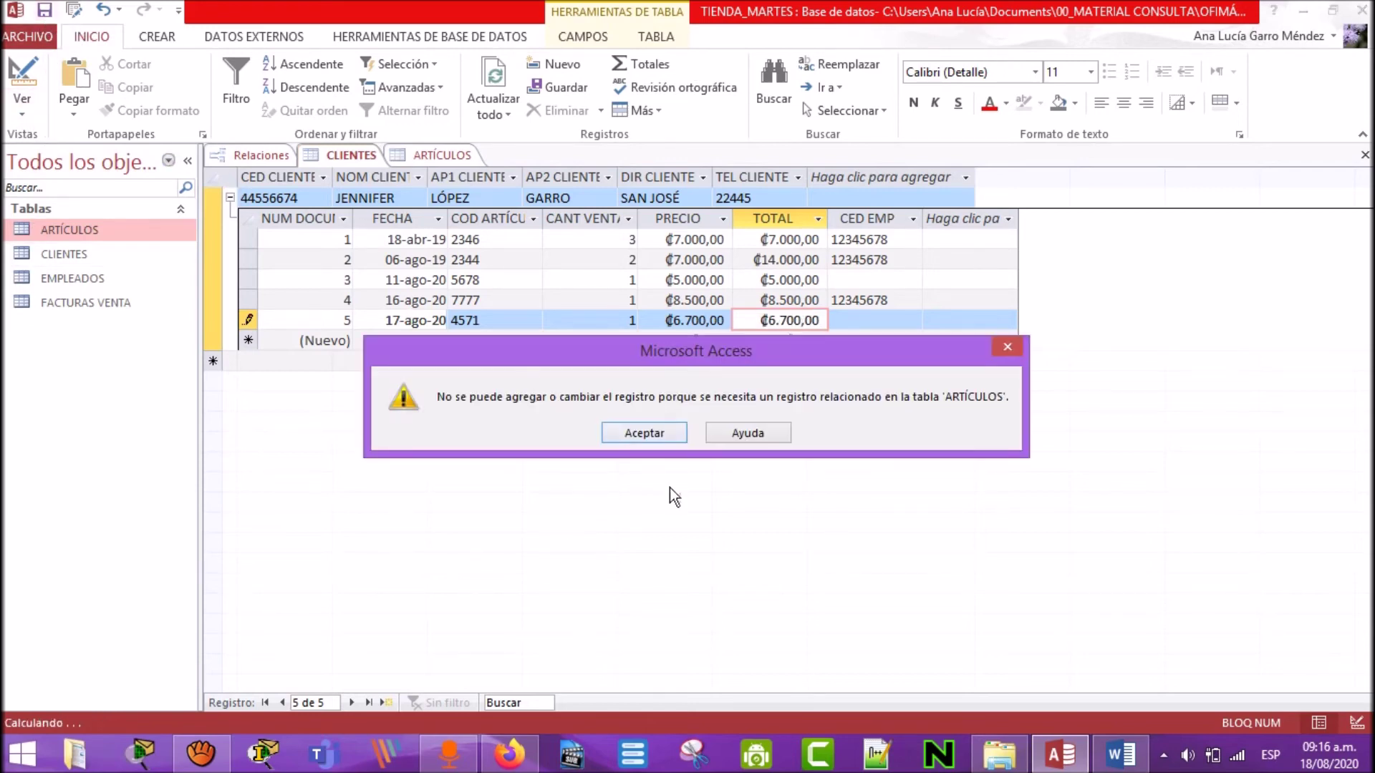
left_click_drag(707, 350, 719, 372)
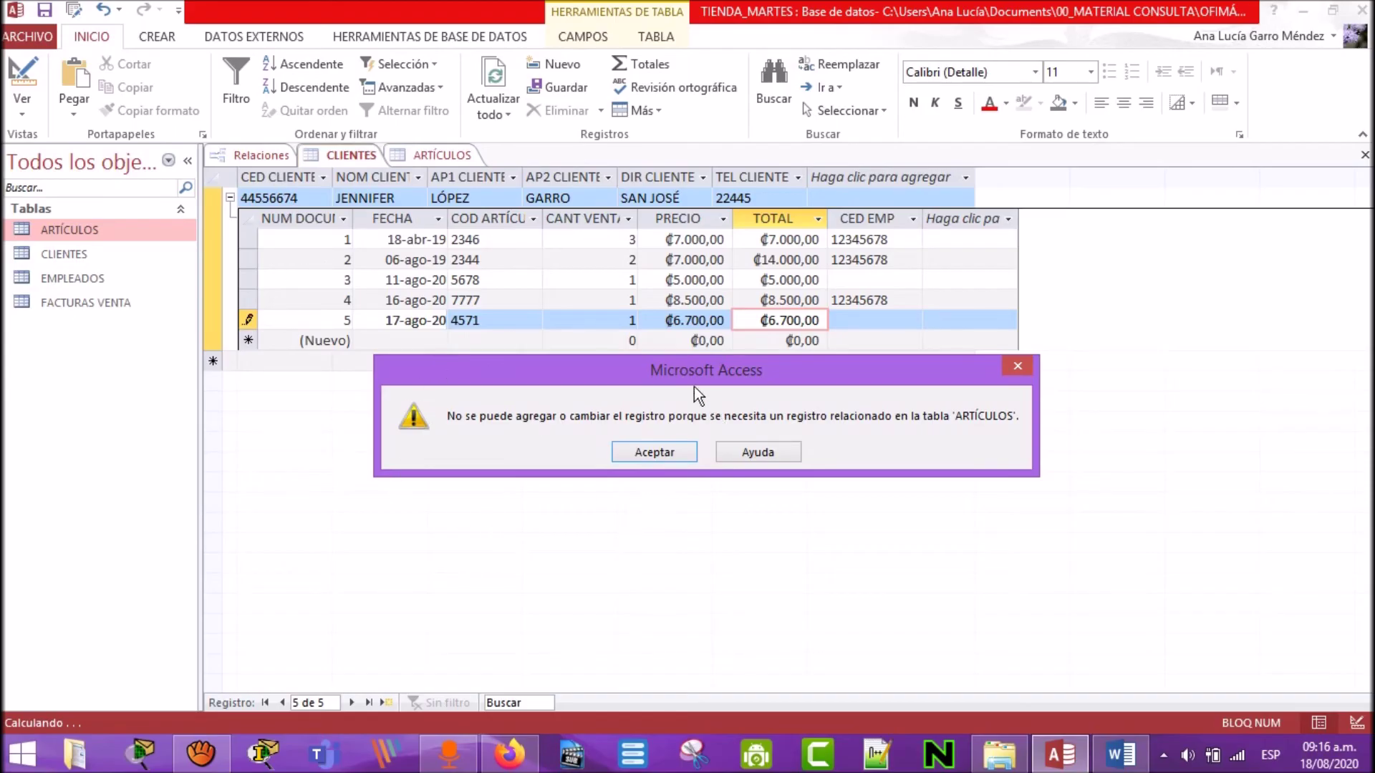
left_click_drag(671, 381, 622, 401)
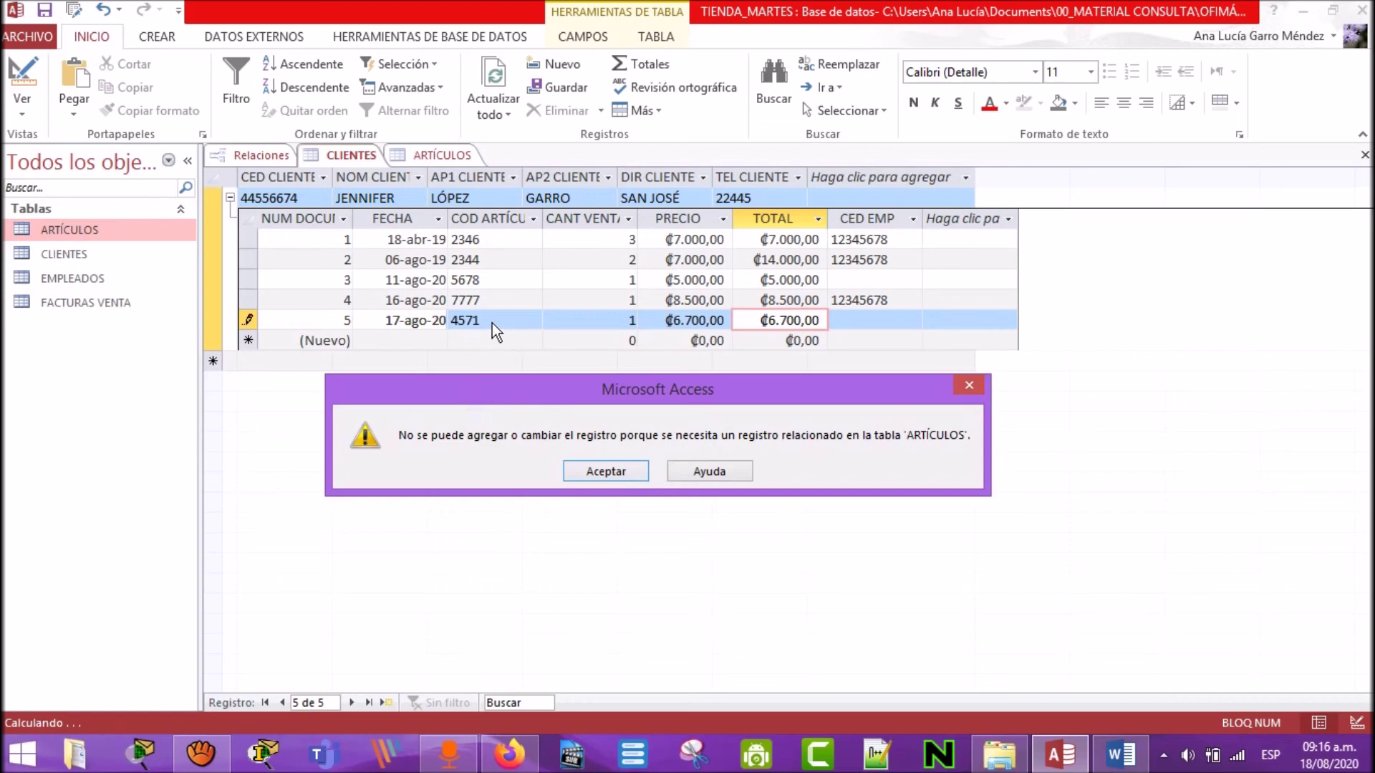
mouse_move(582, 397)
left_mouse_down()
mouse_move(580, 380)
mouse_move(544, 389)
mouse_move(577, 384)
left_mouse_up()
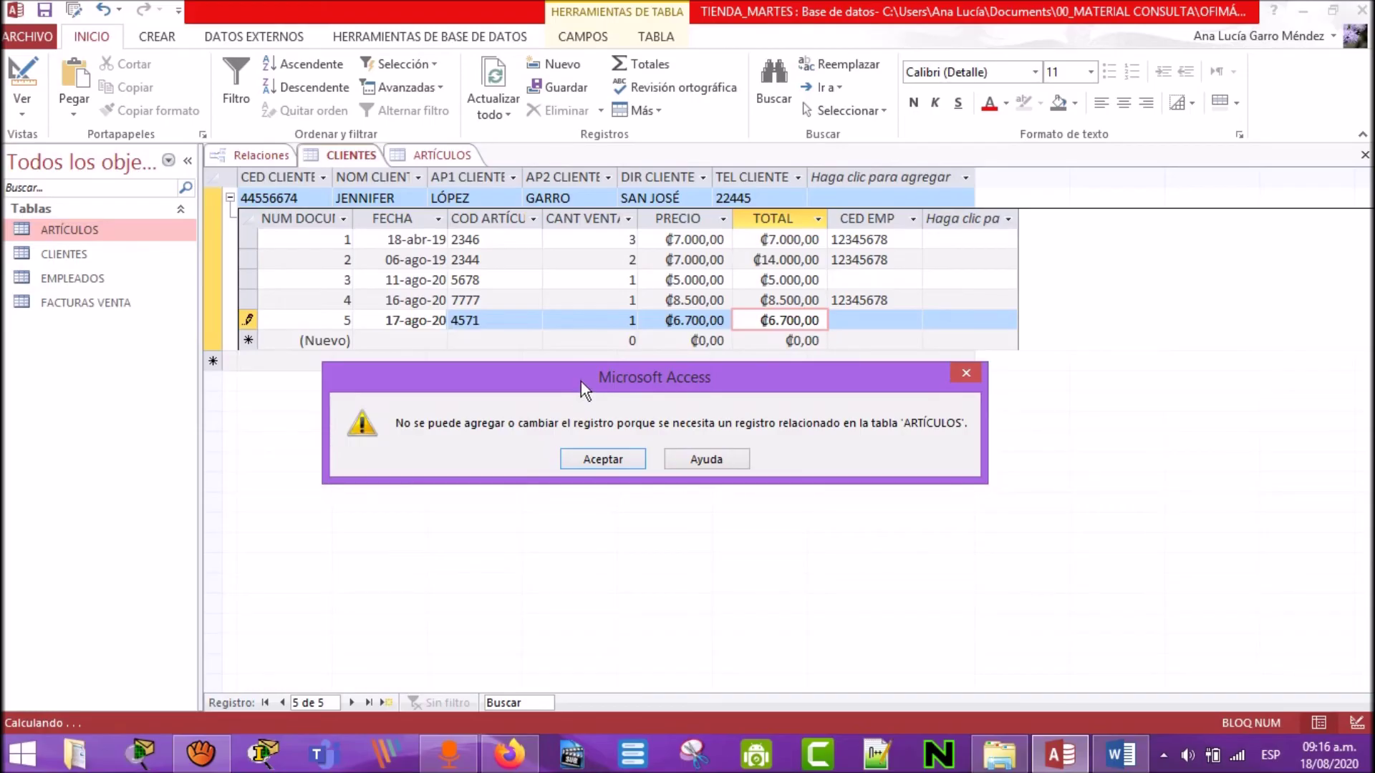
left_click_drag(581, 381, 582, 386)
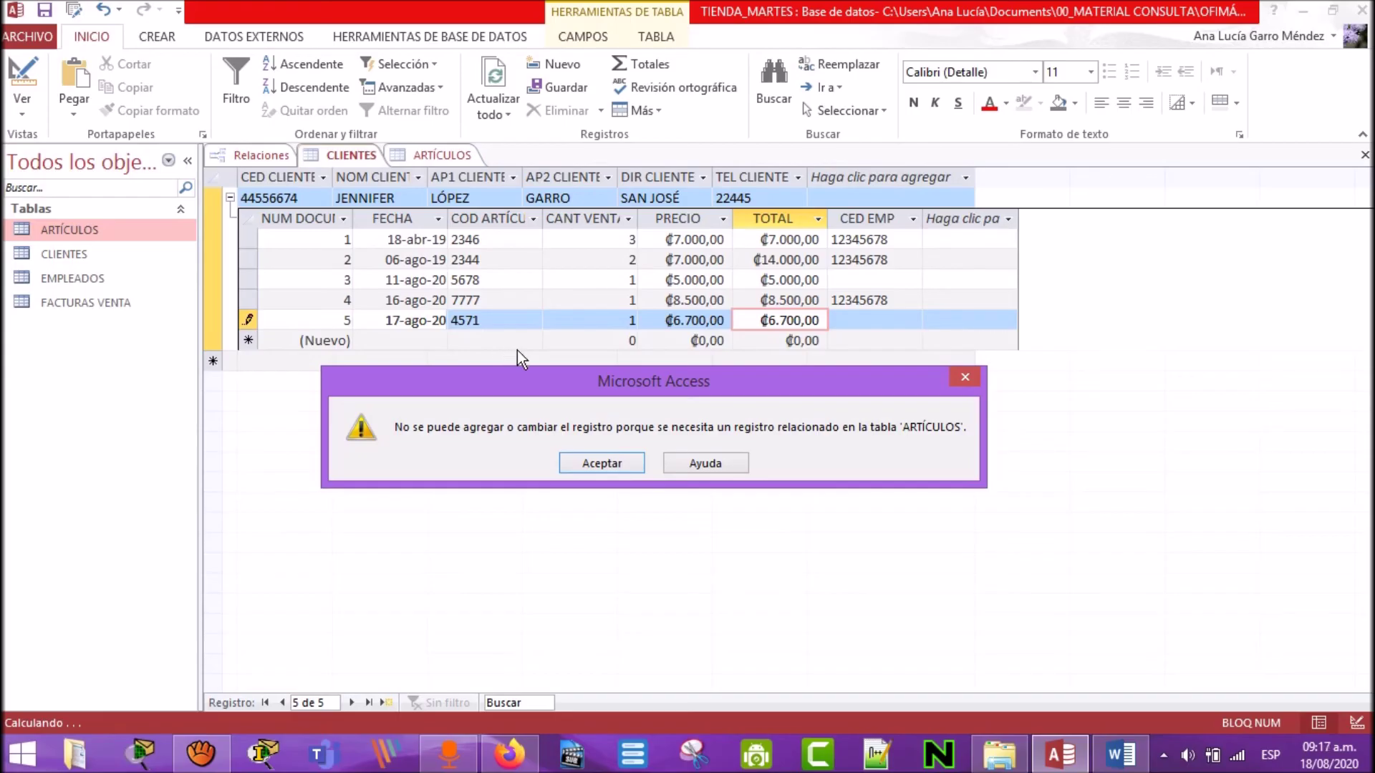
left_click_drag(547, 381, 552, 371)
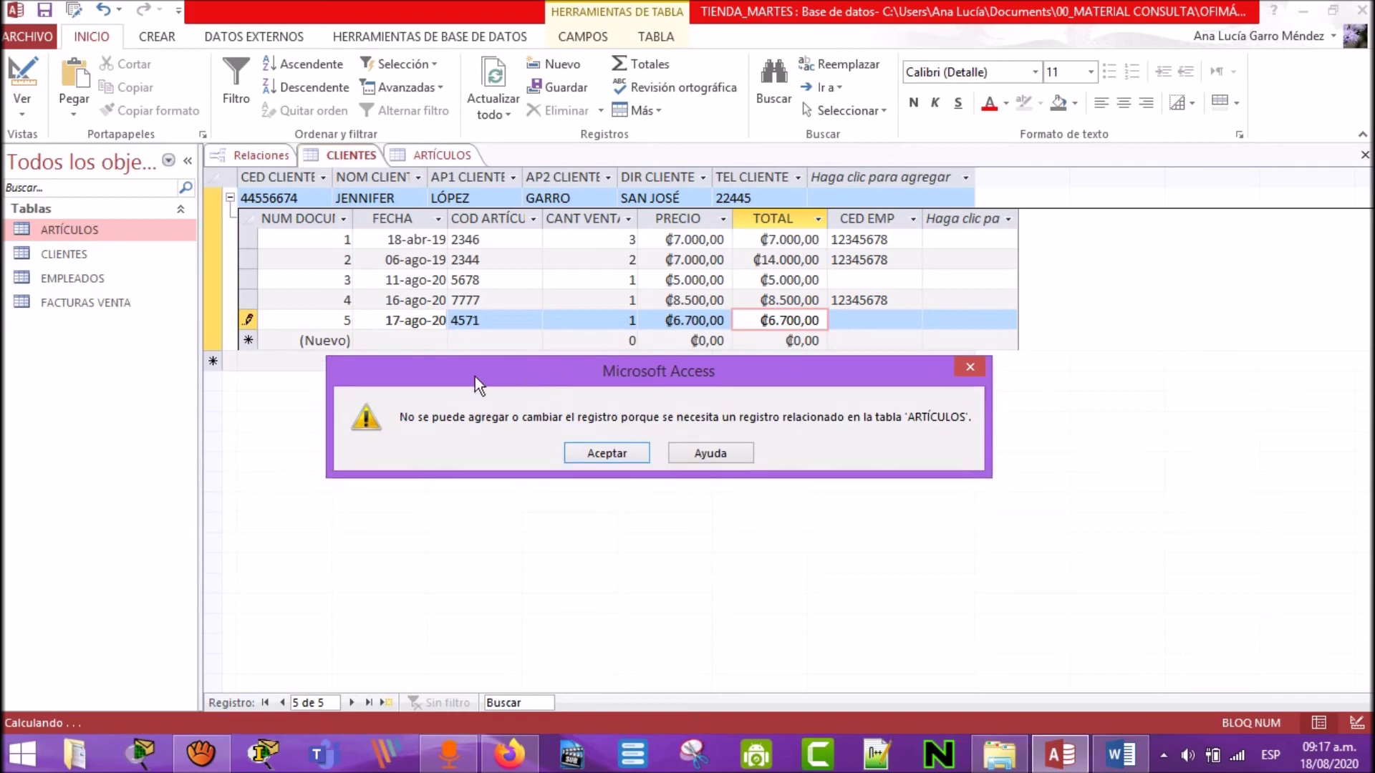
left_click_drag(486, 384, 477, 394)
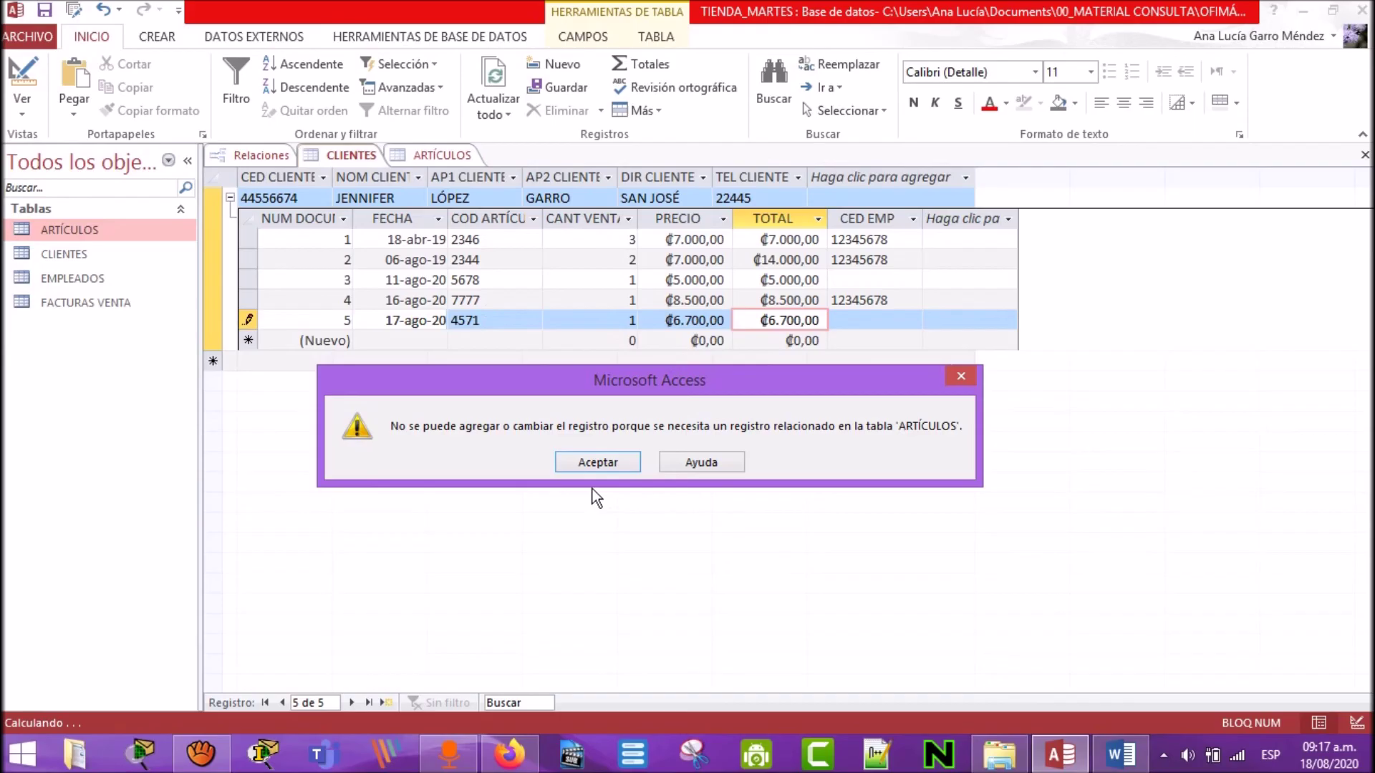
left_click(612, 468)
left_click(513, 331)
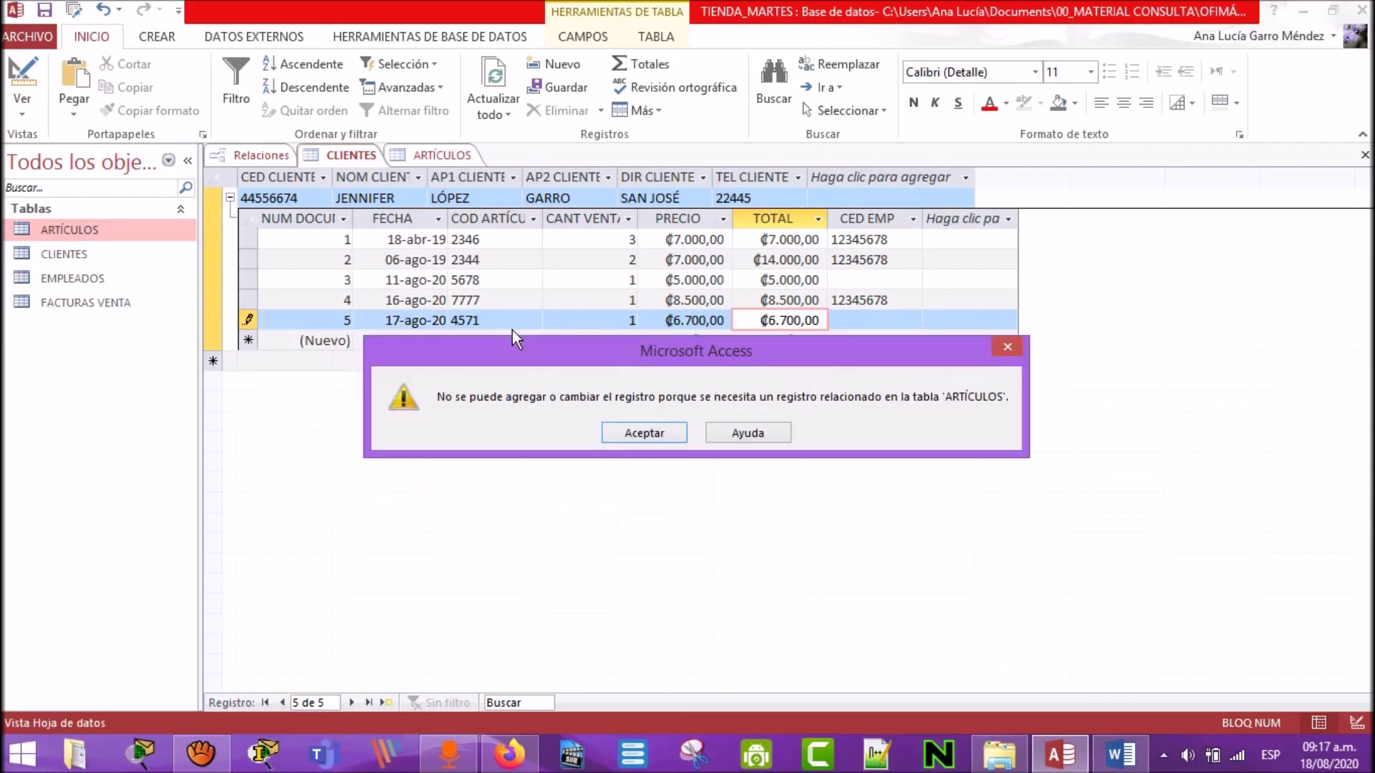
left_click(638, 432)
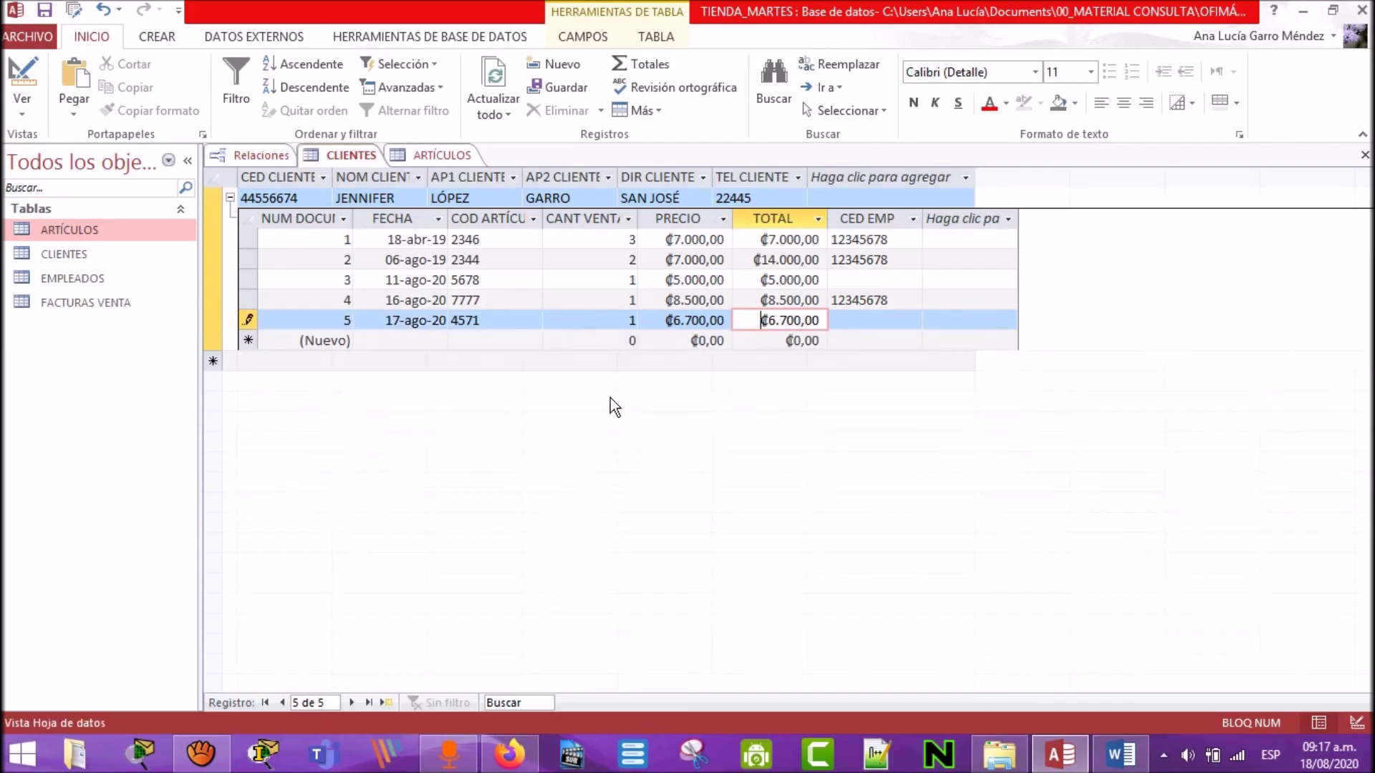
Step: Copy the blusa's code 2346 from ARTÍCULOS into the 17 August invoice's COD ARTÍCULO in CLIENTES and save the record
left_click(433, 157)
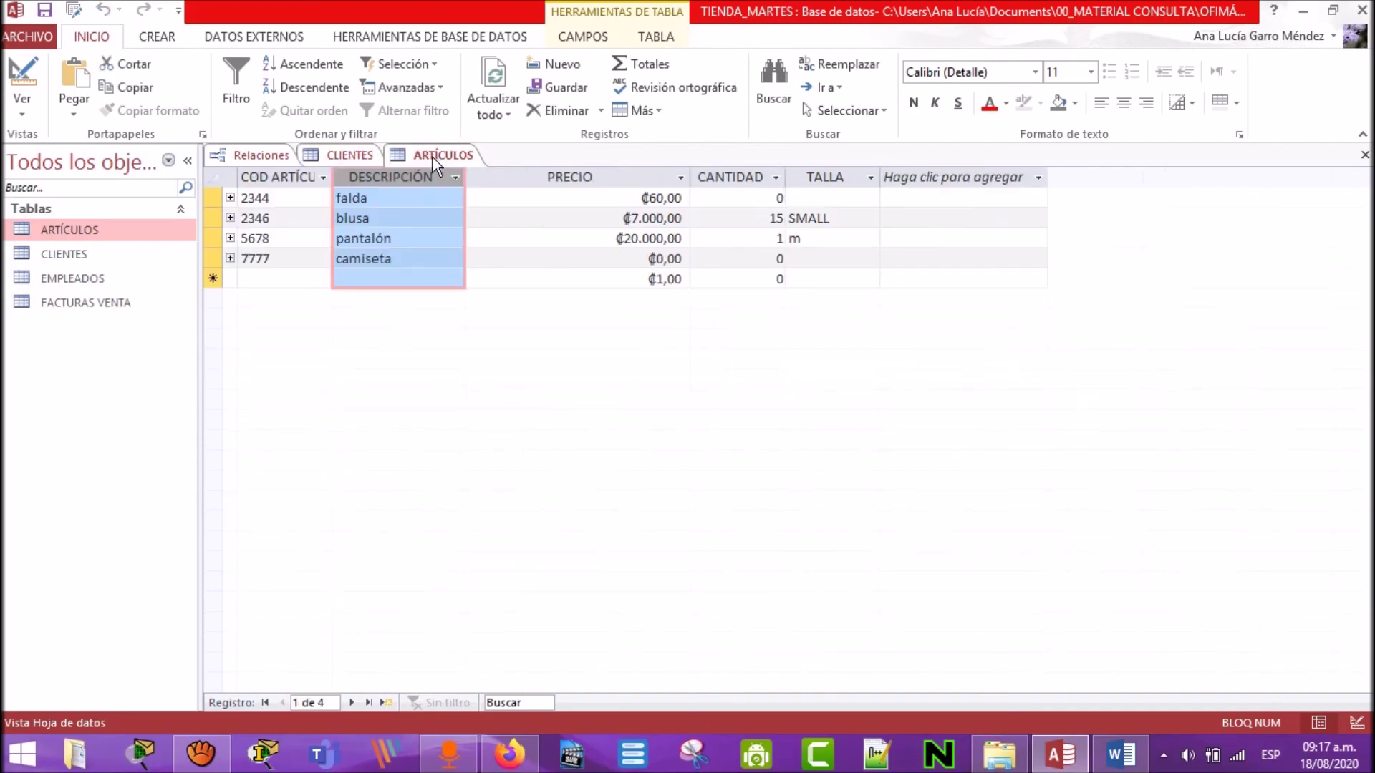
left_click(291, 219)
key("ctrl+c")
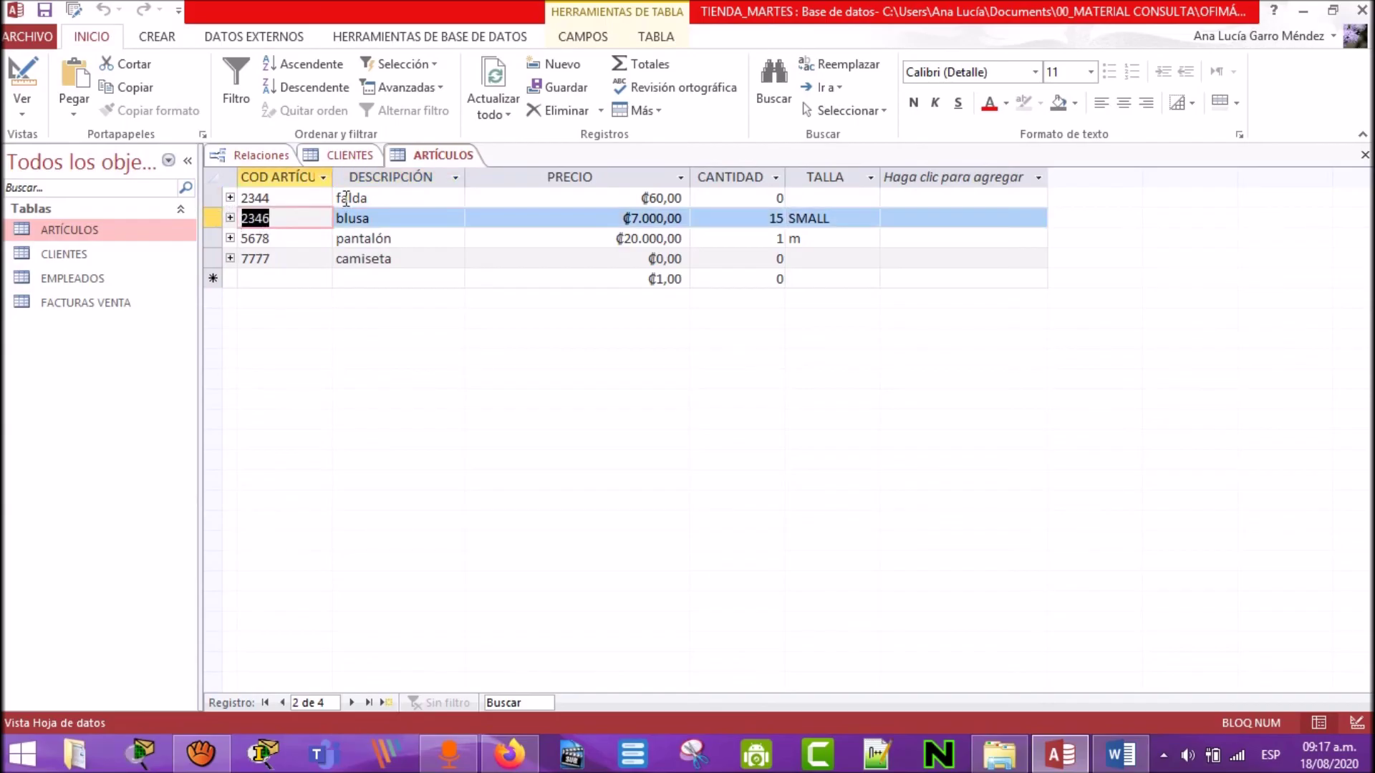
left_click(359, 152)
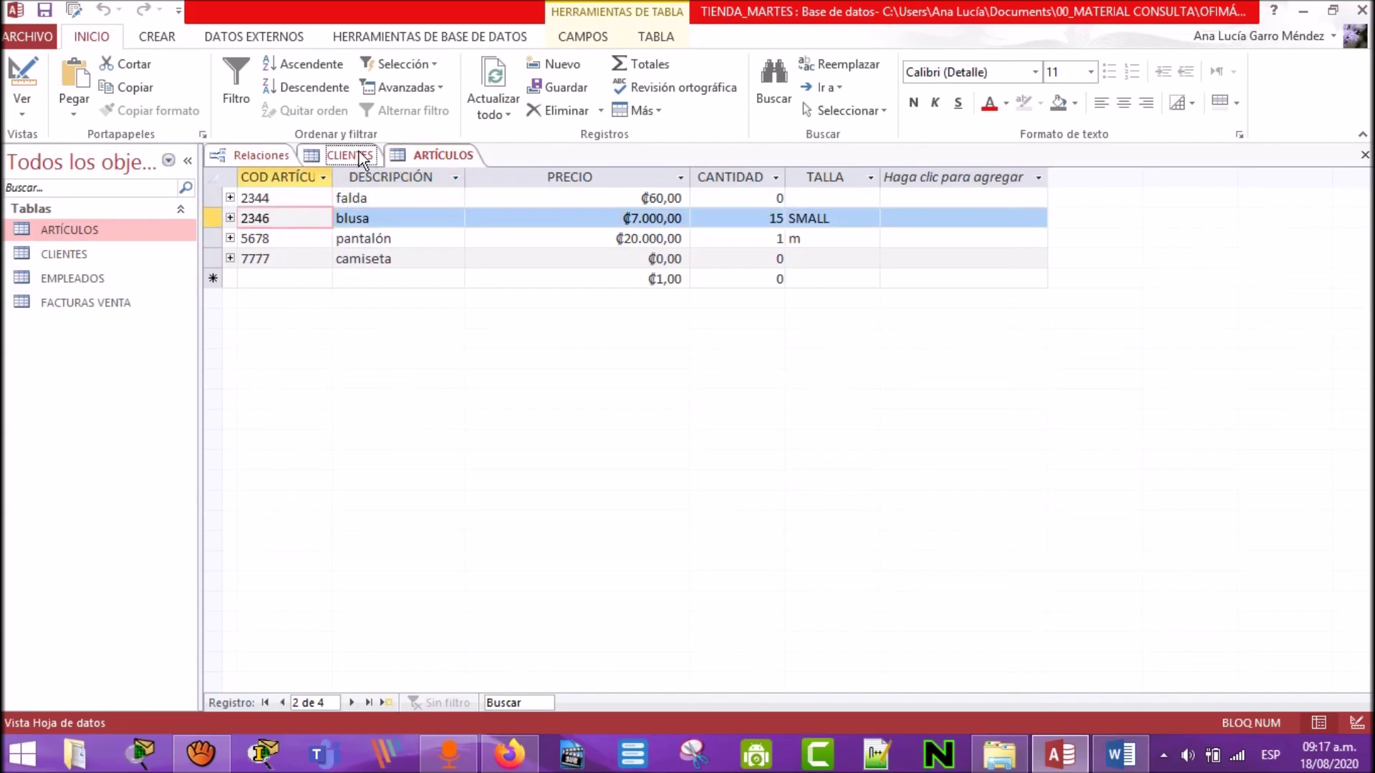
left_click_drag(484, 321, 424, 321)
key("ctrl+v")
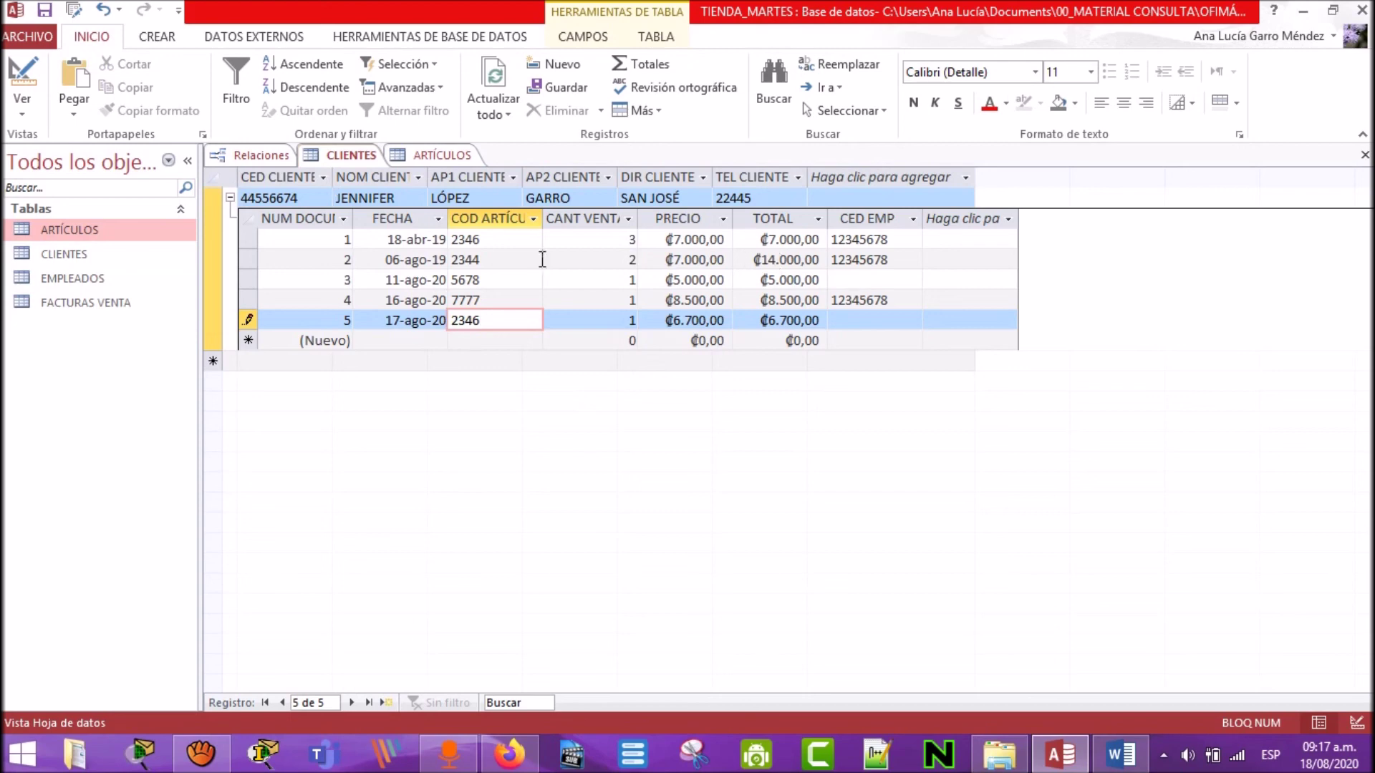
left_click(44, 12)
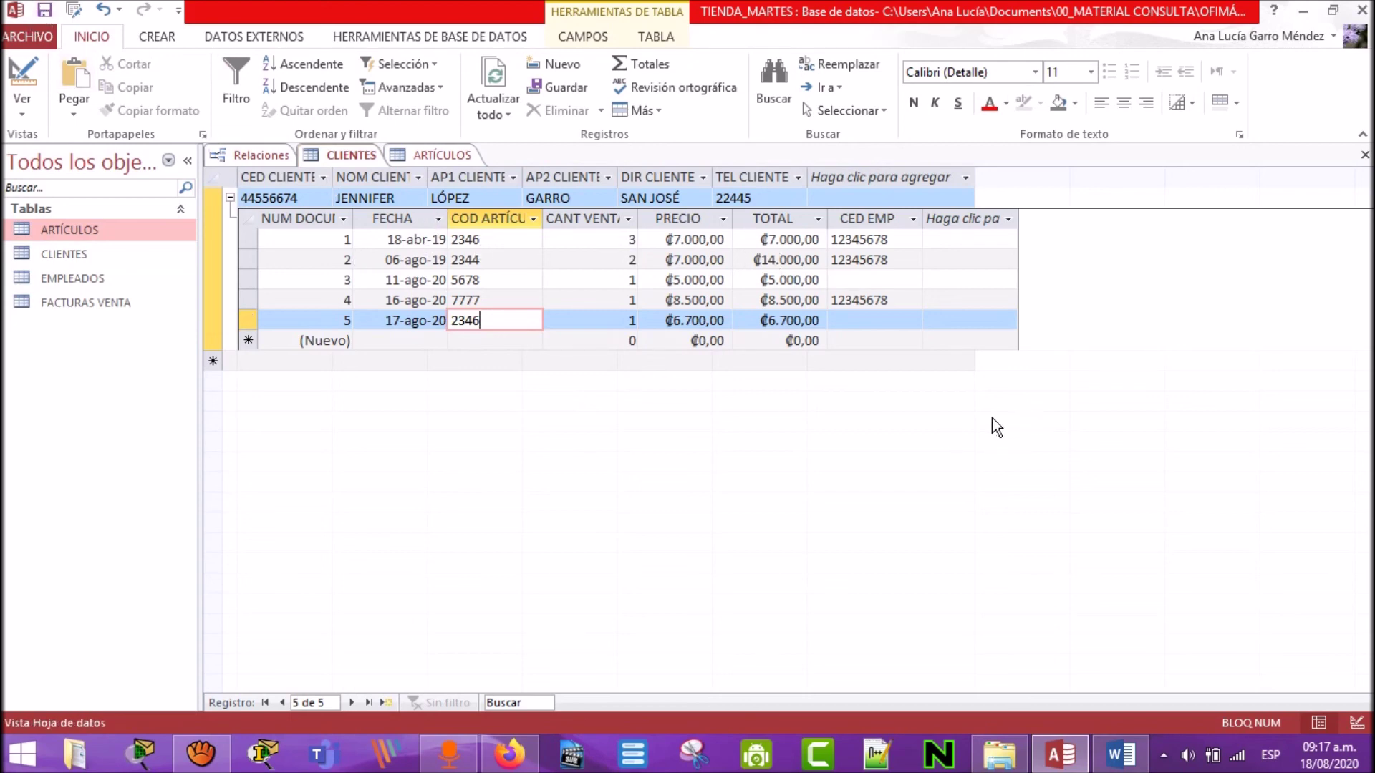